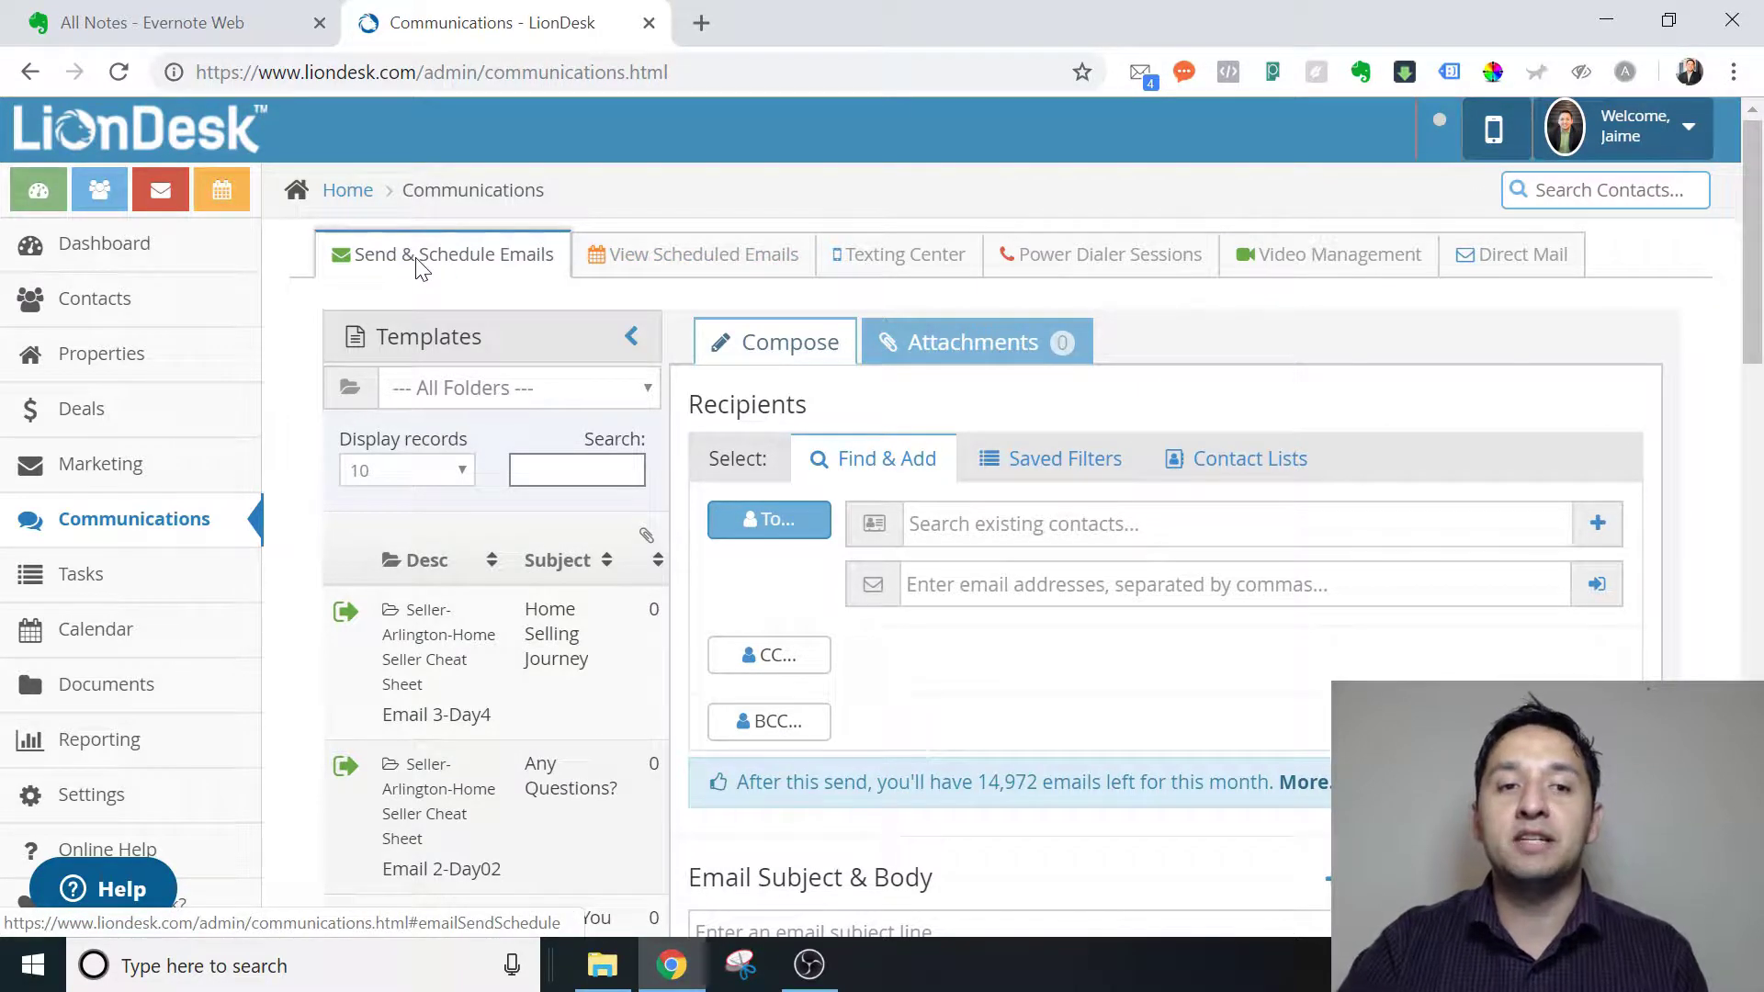
Switch to the Video Management tab in Communications, which shows no videos yet.
left_click(1341, 267)
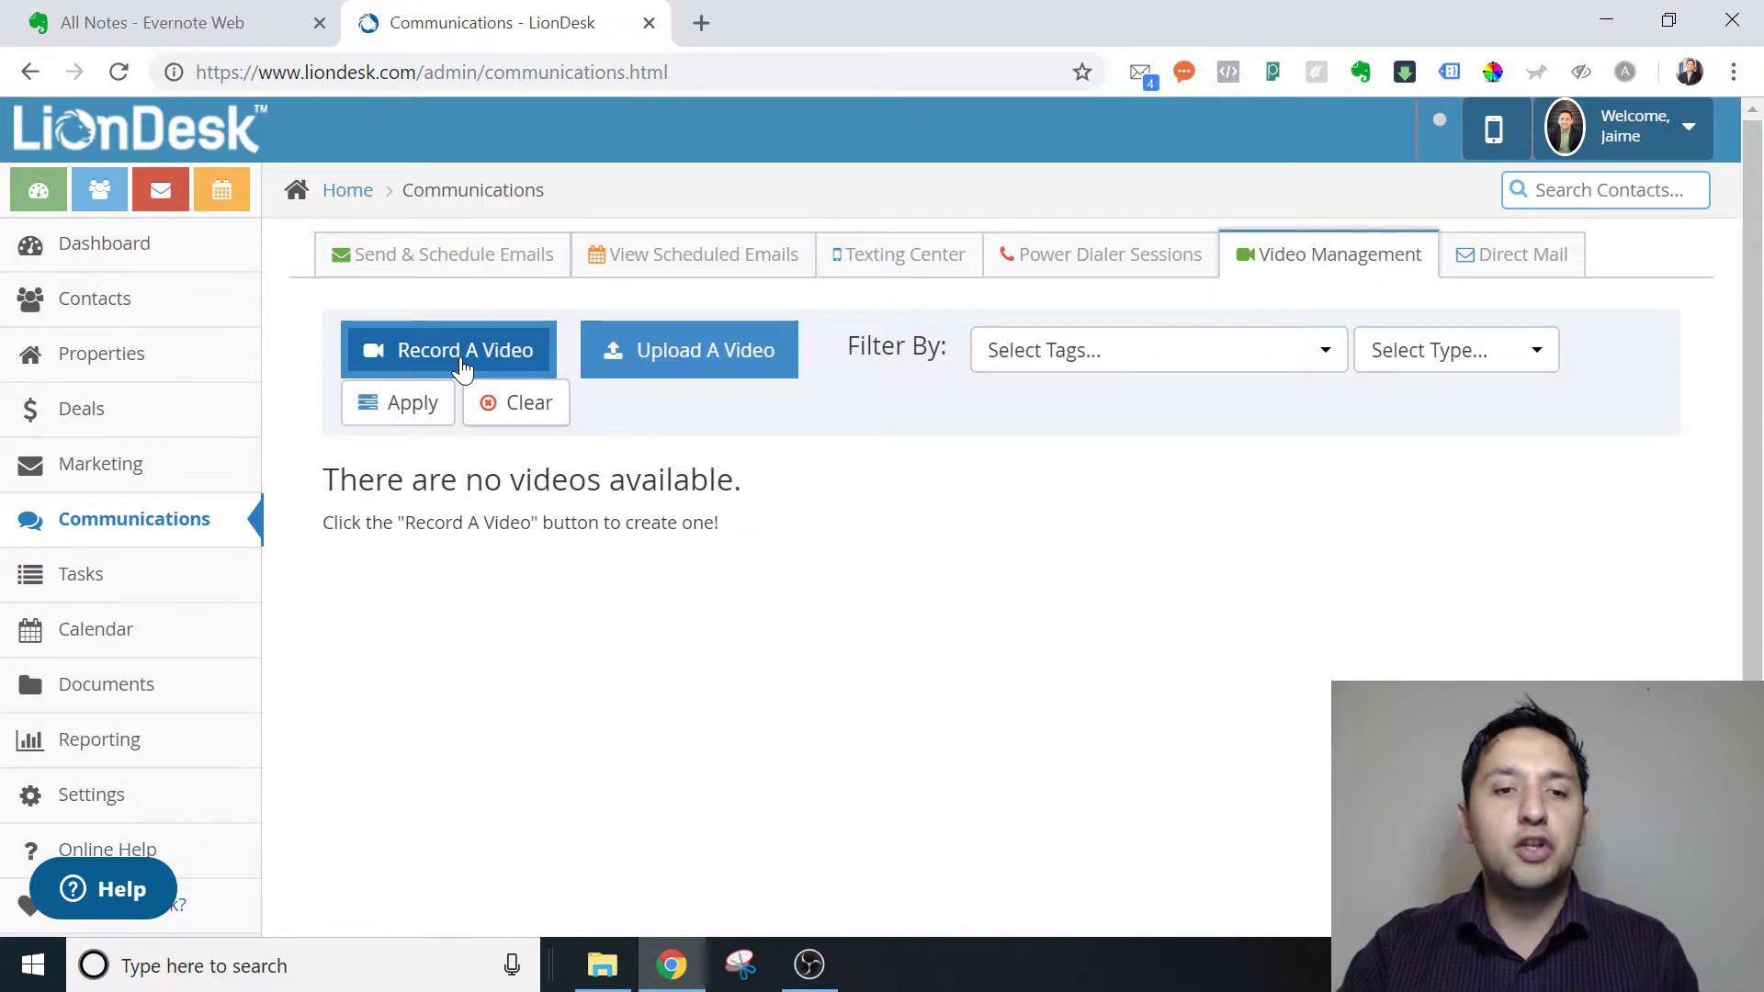
left_click(459, 359)
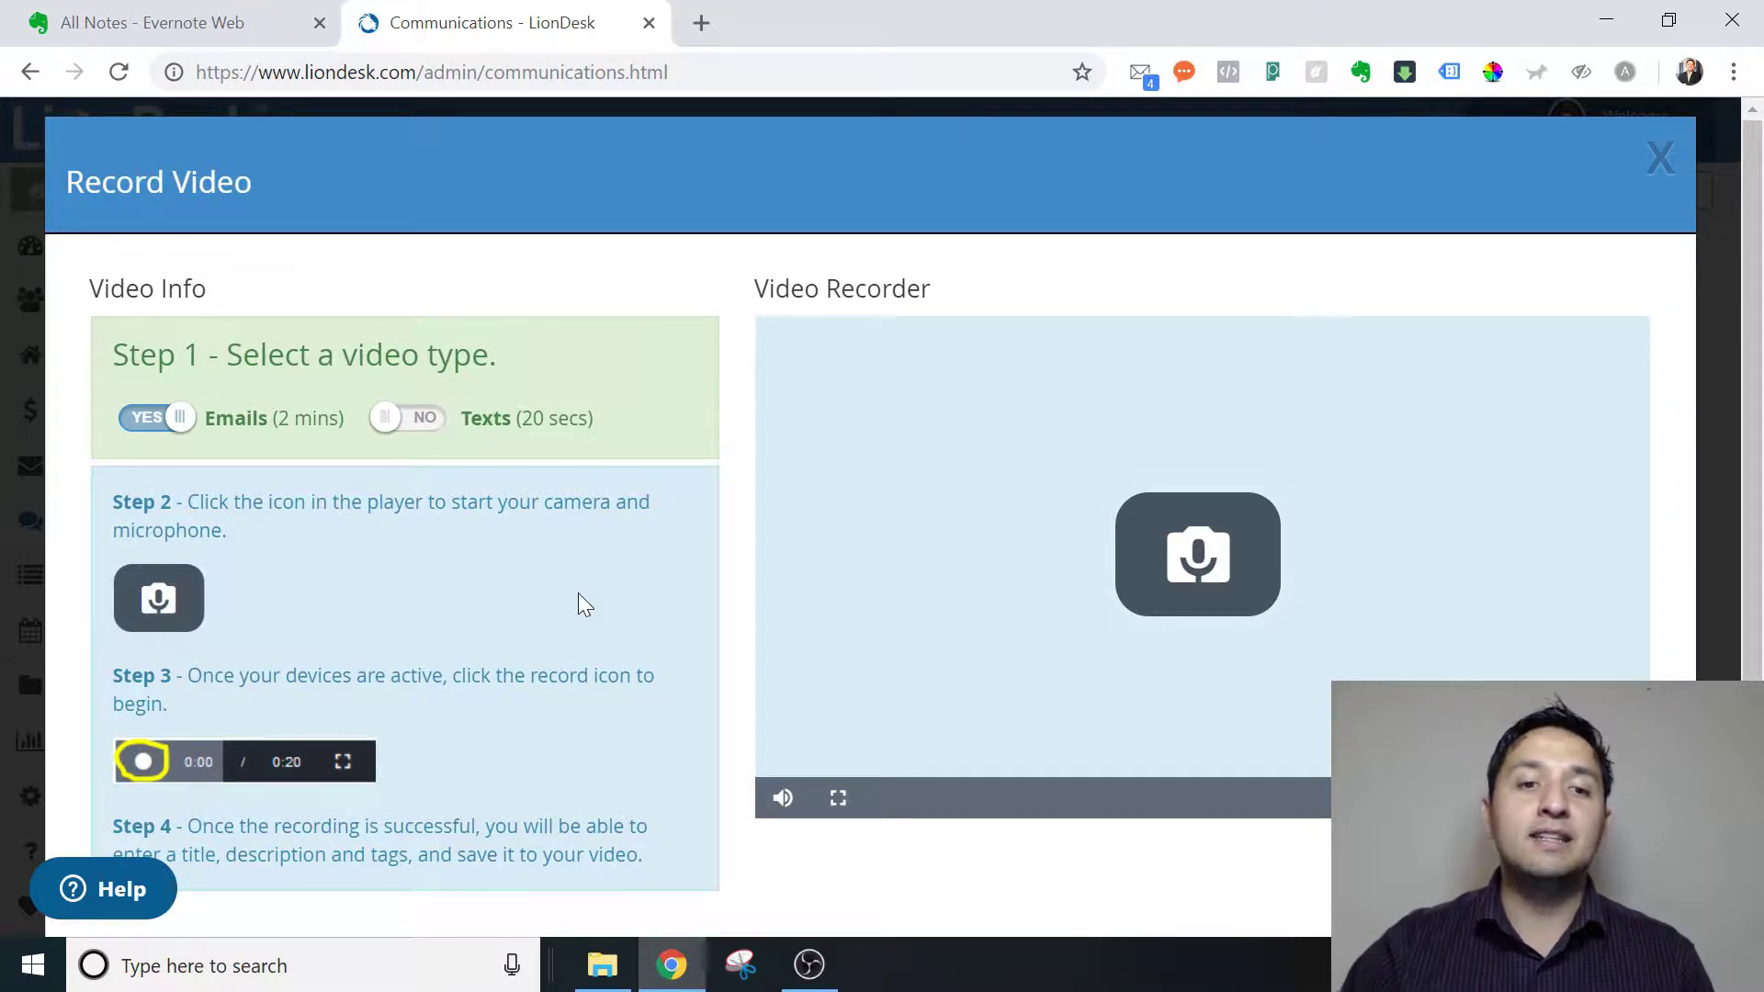
left_click(431, 441)
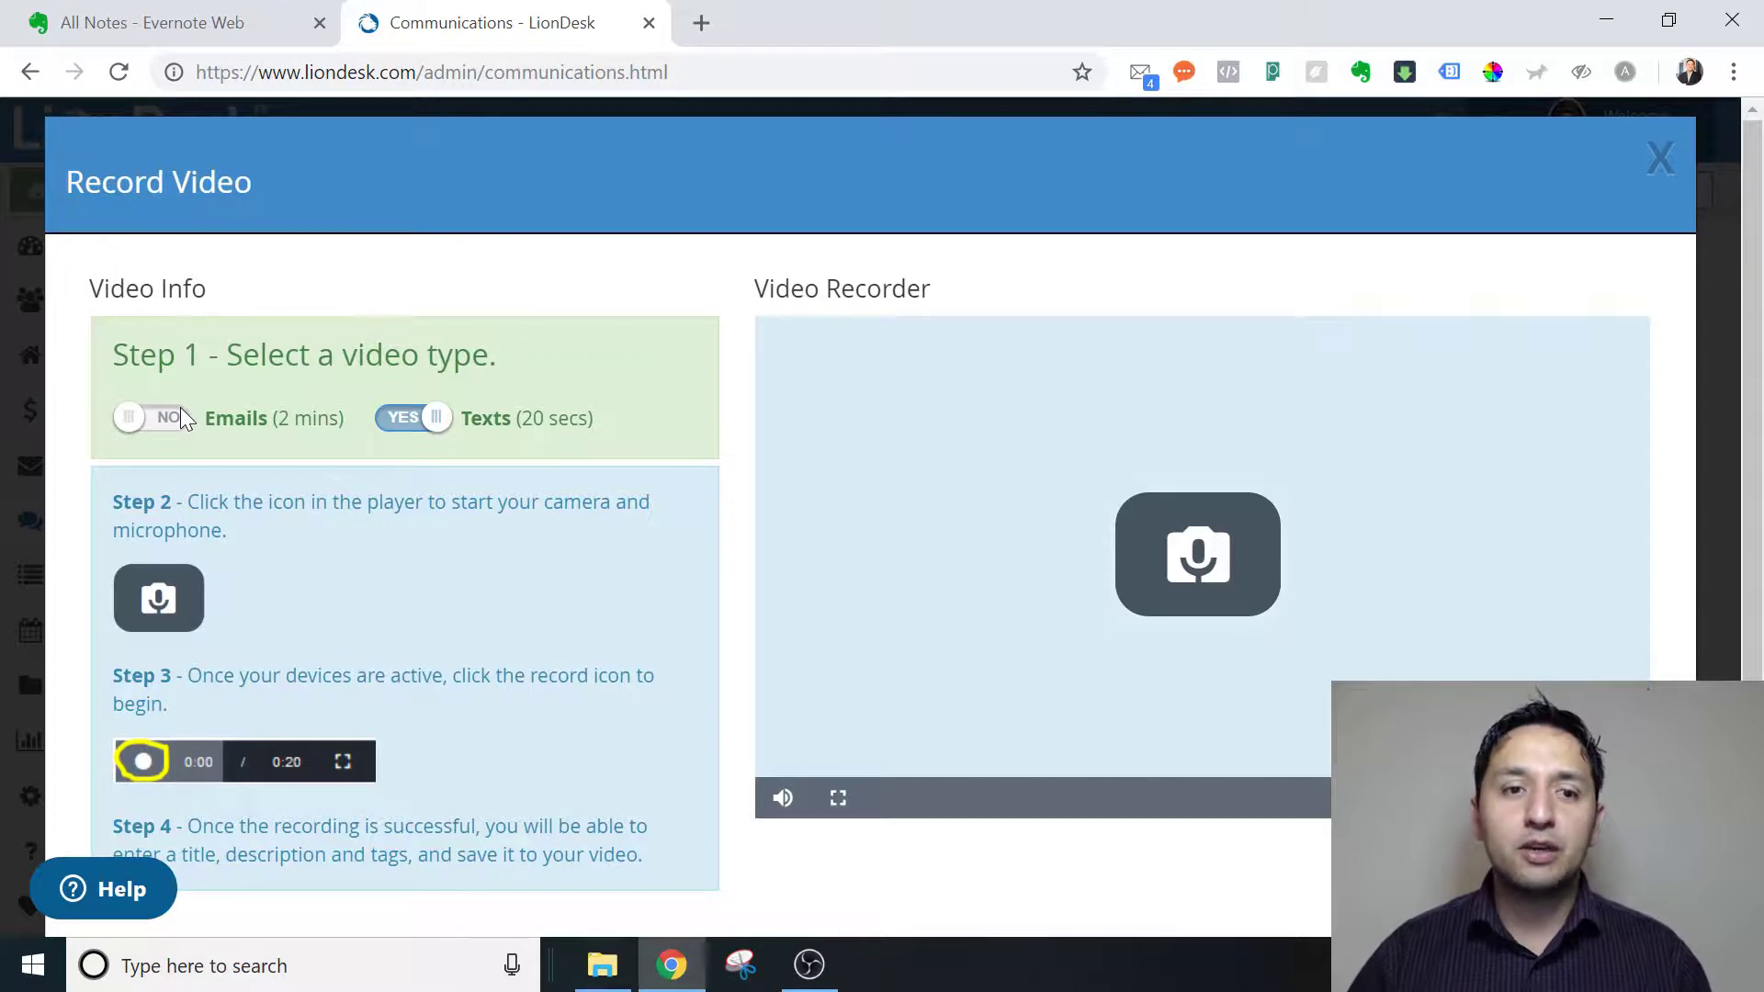
left_click(163, 421)
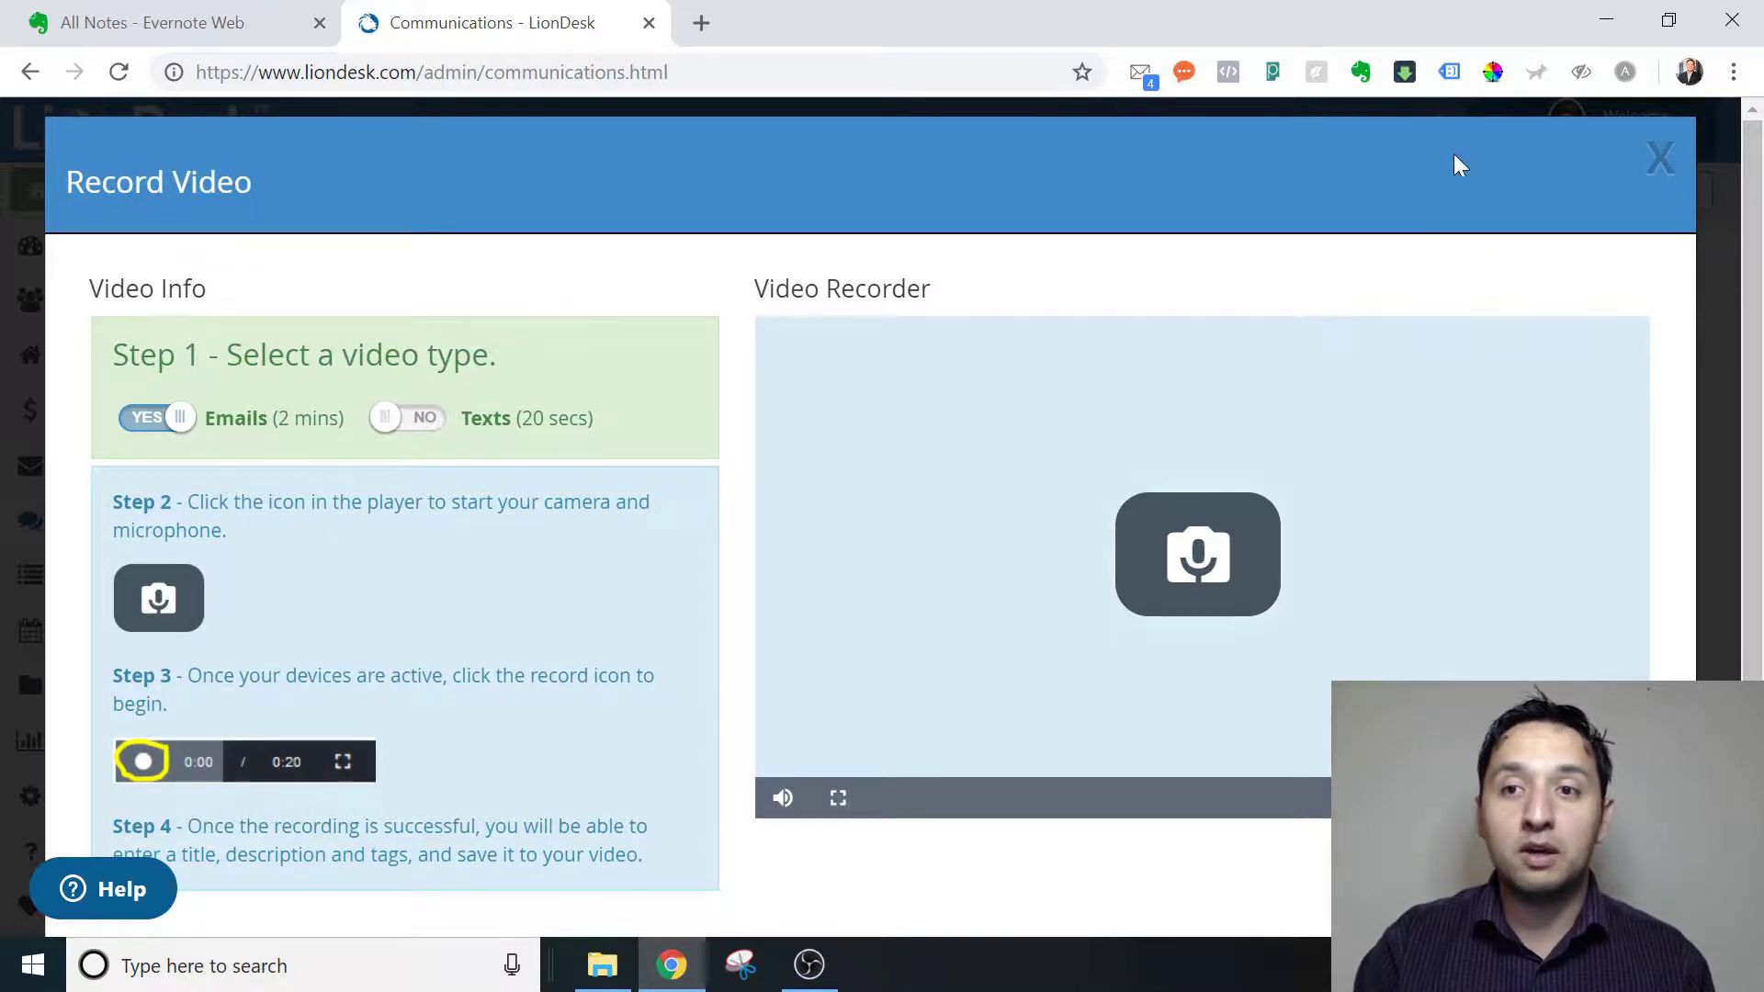
left_click(1661, 165)
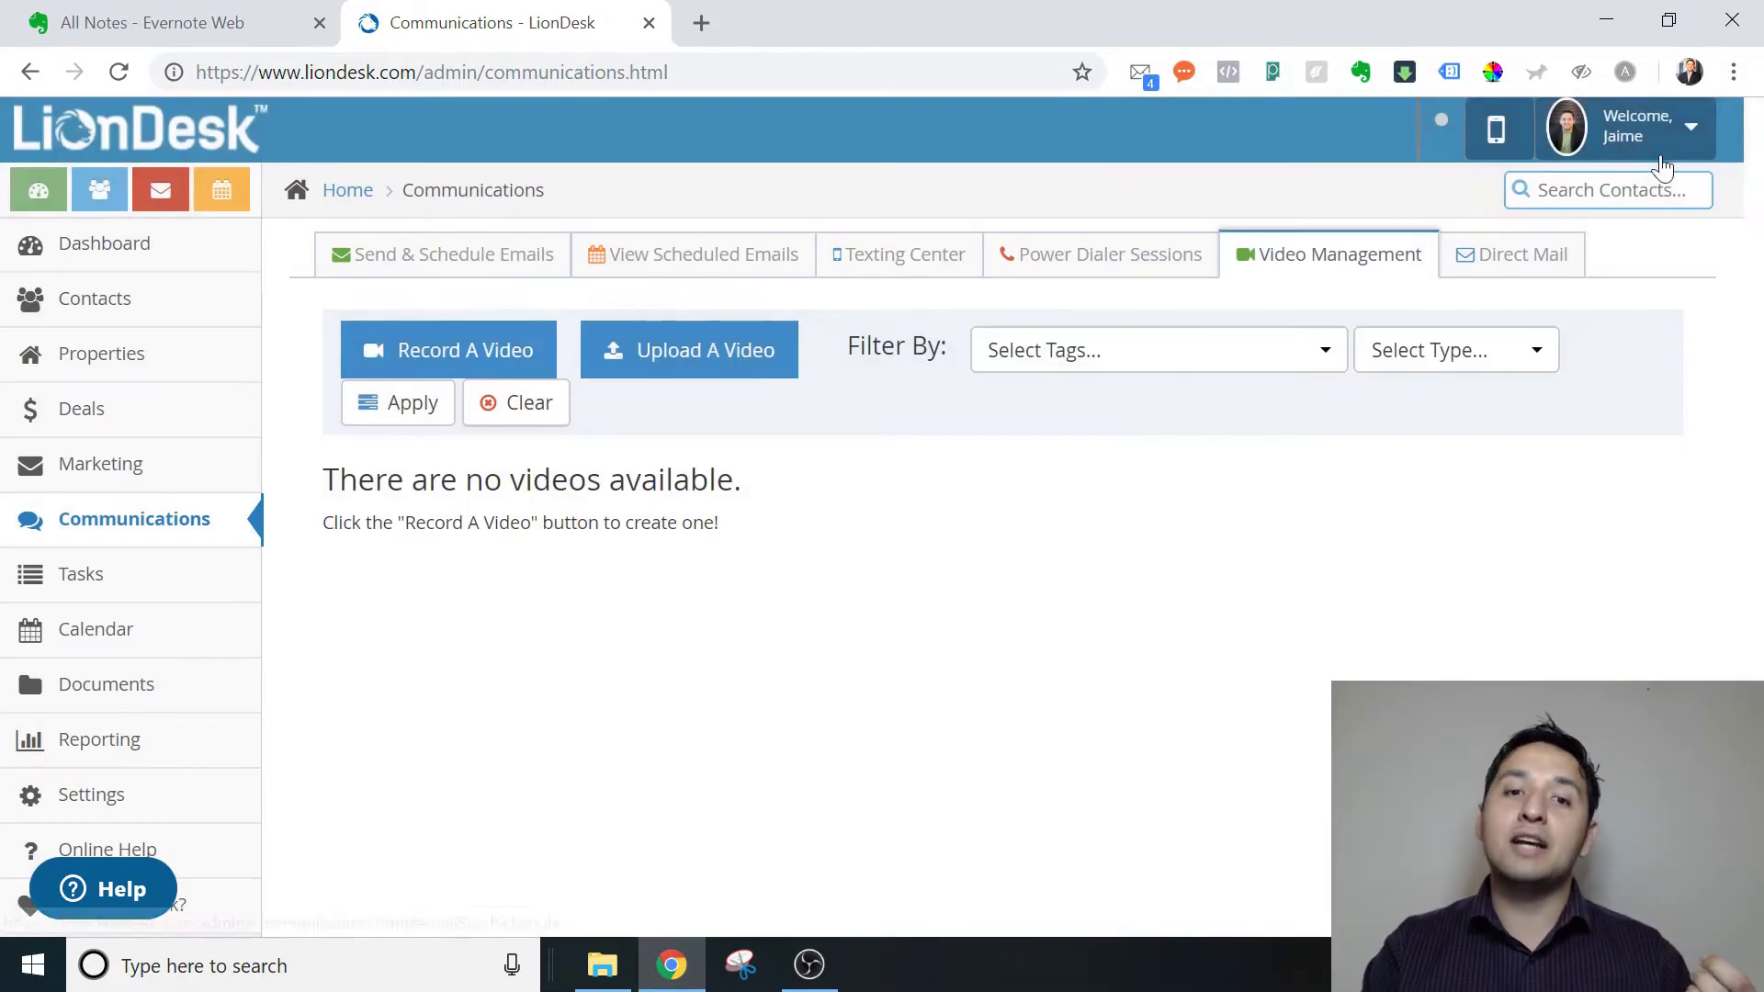
Open the Upload Video form set to Emails and highlight its MP4, 16Mb maximum note.
left_click(688, 357)
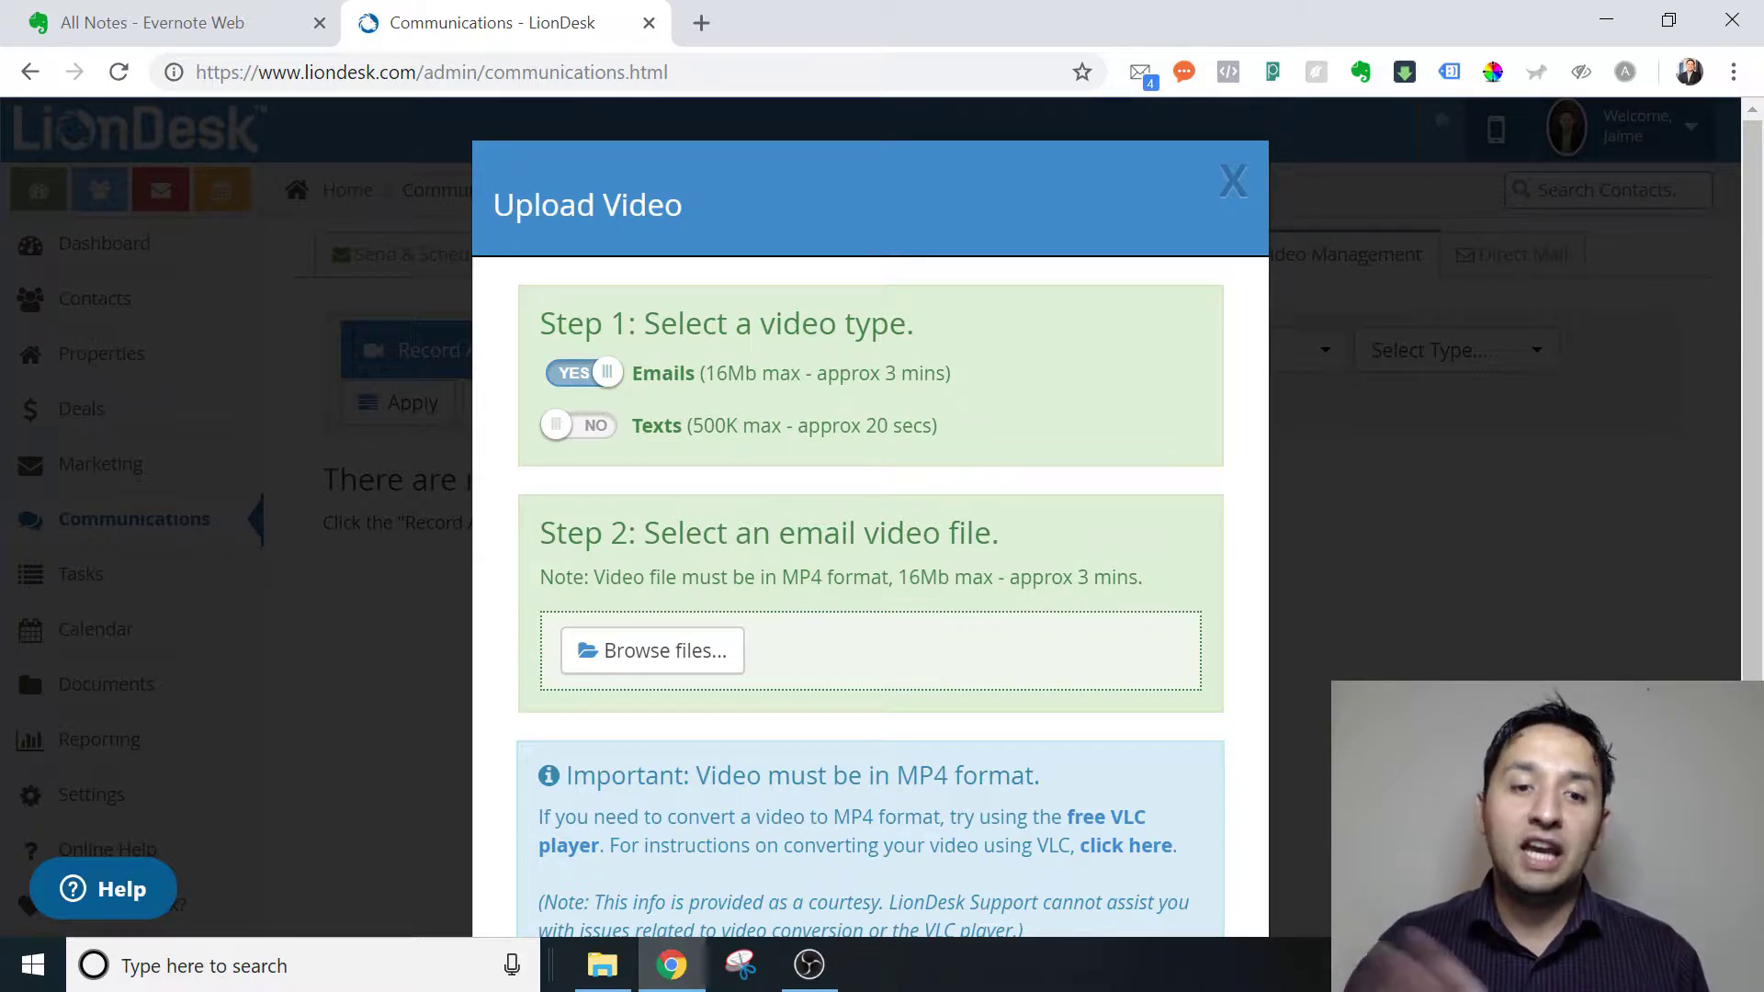
left_click(1231, 178)
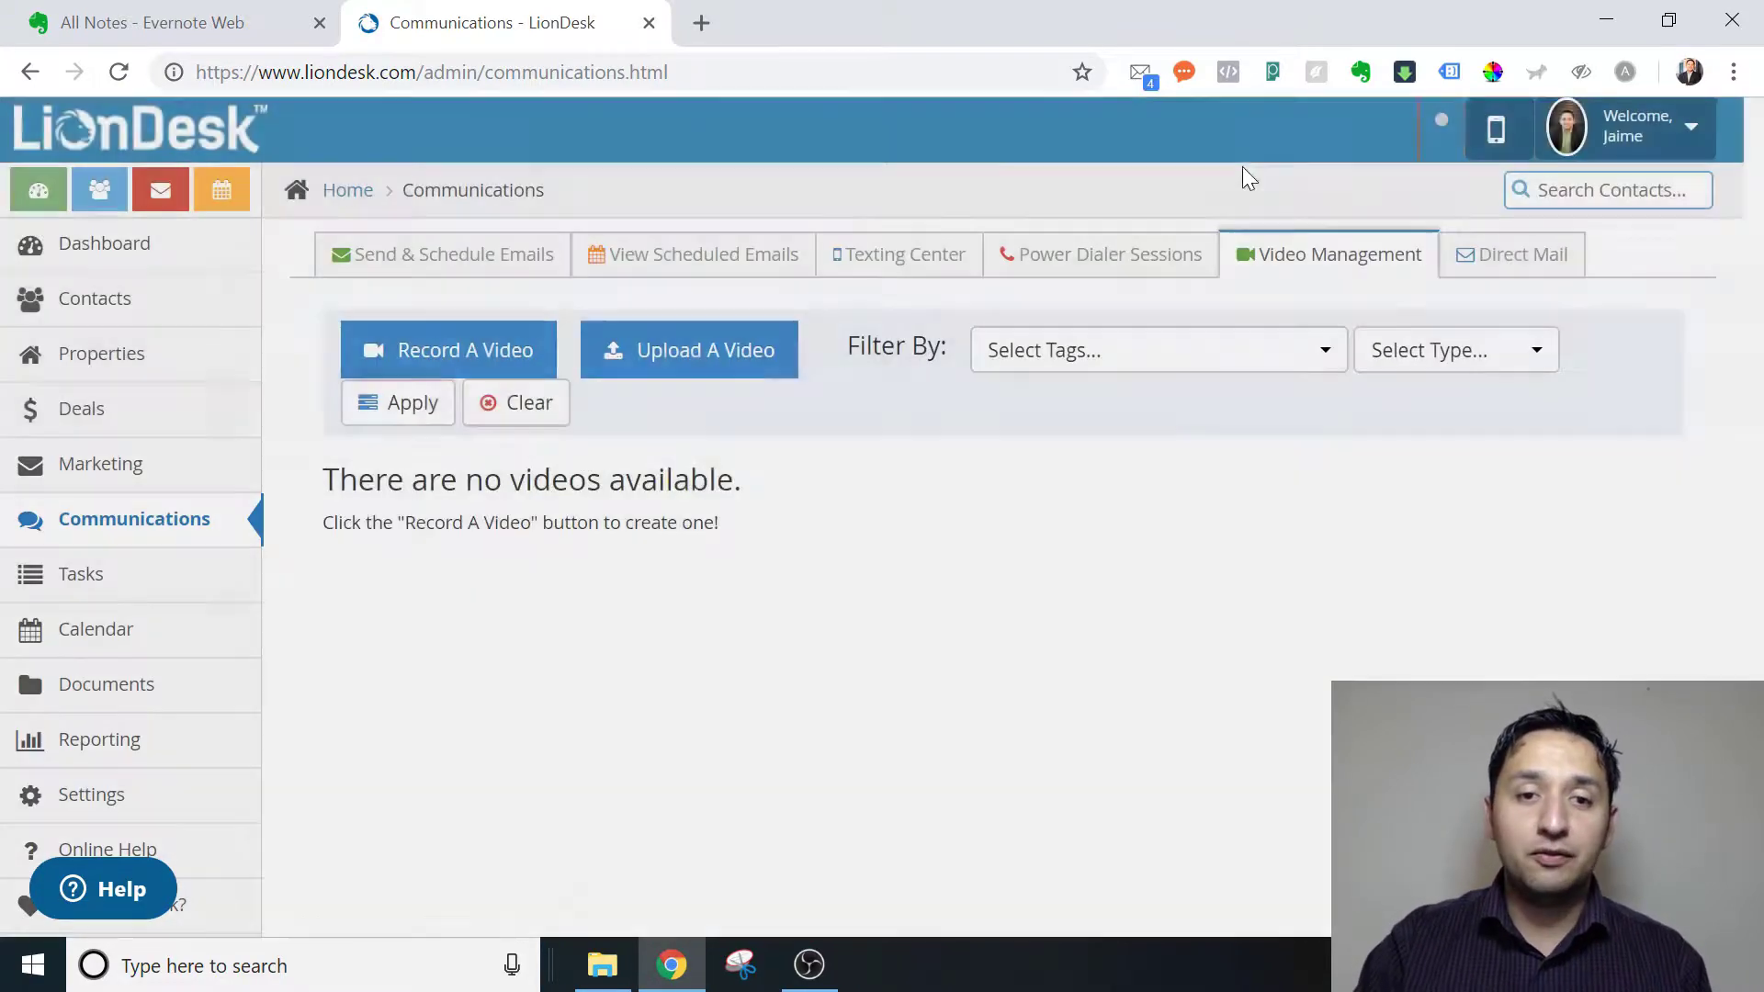
left_click(690, 346)
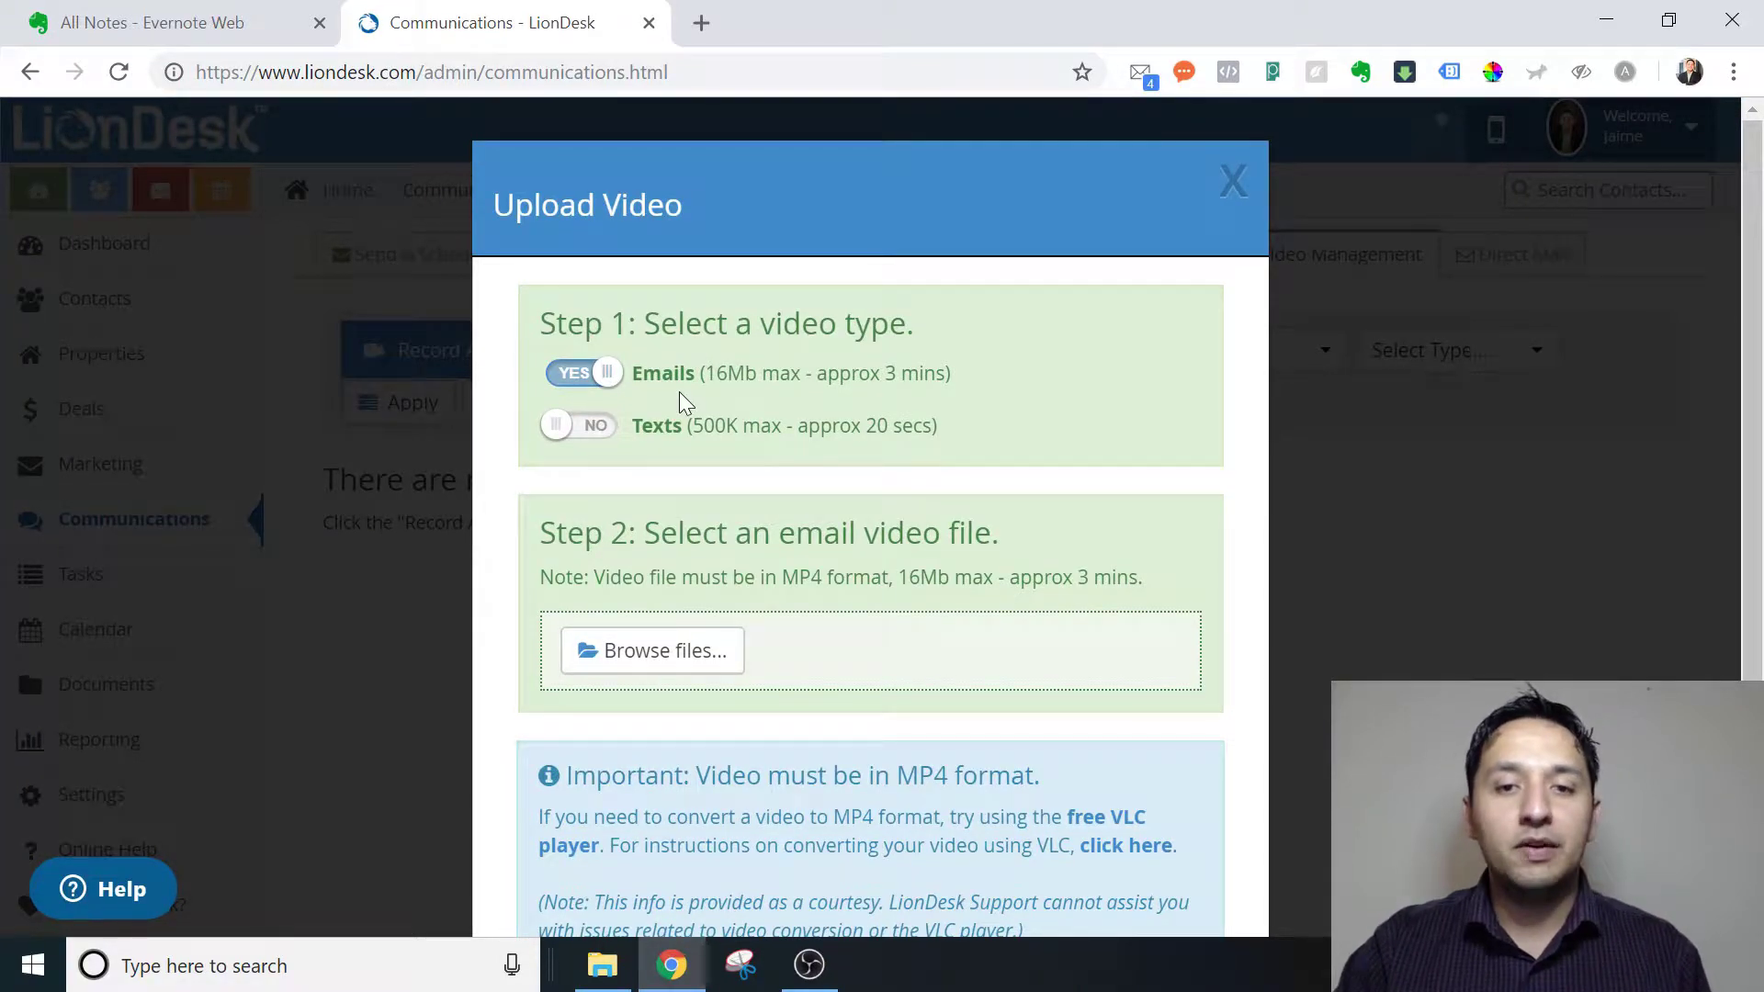
left_click(600, 428)
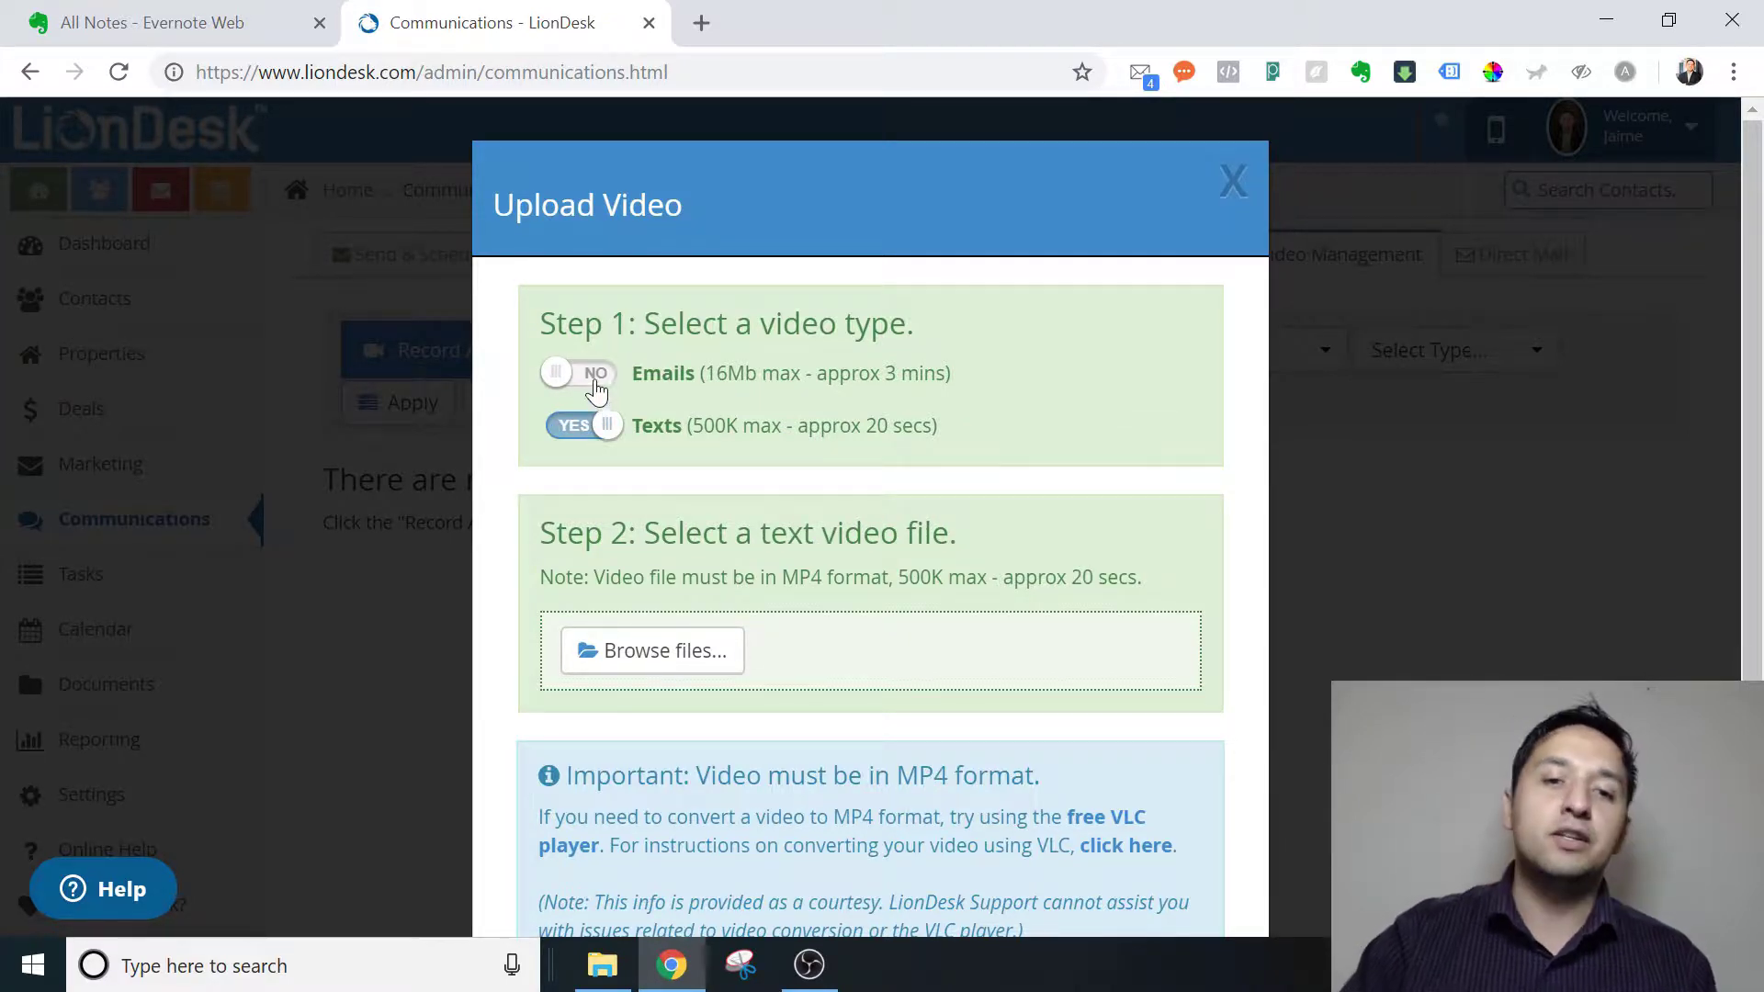
left_click(593, 385)
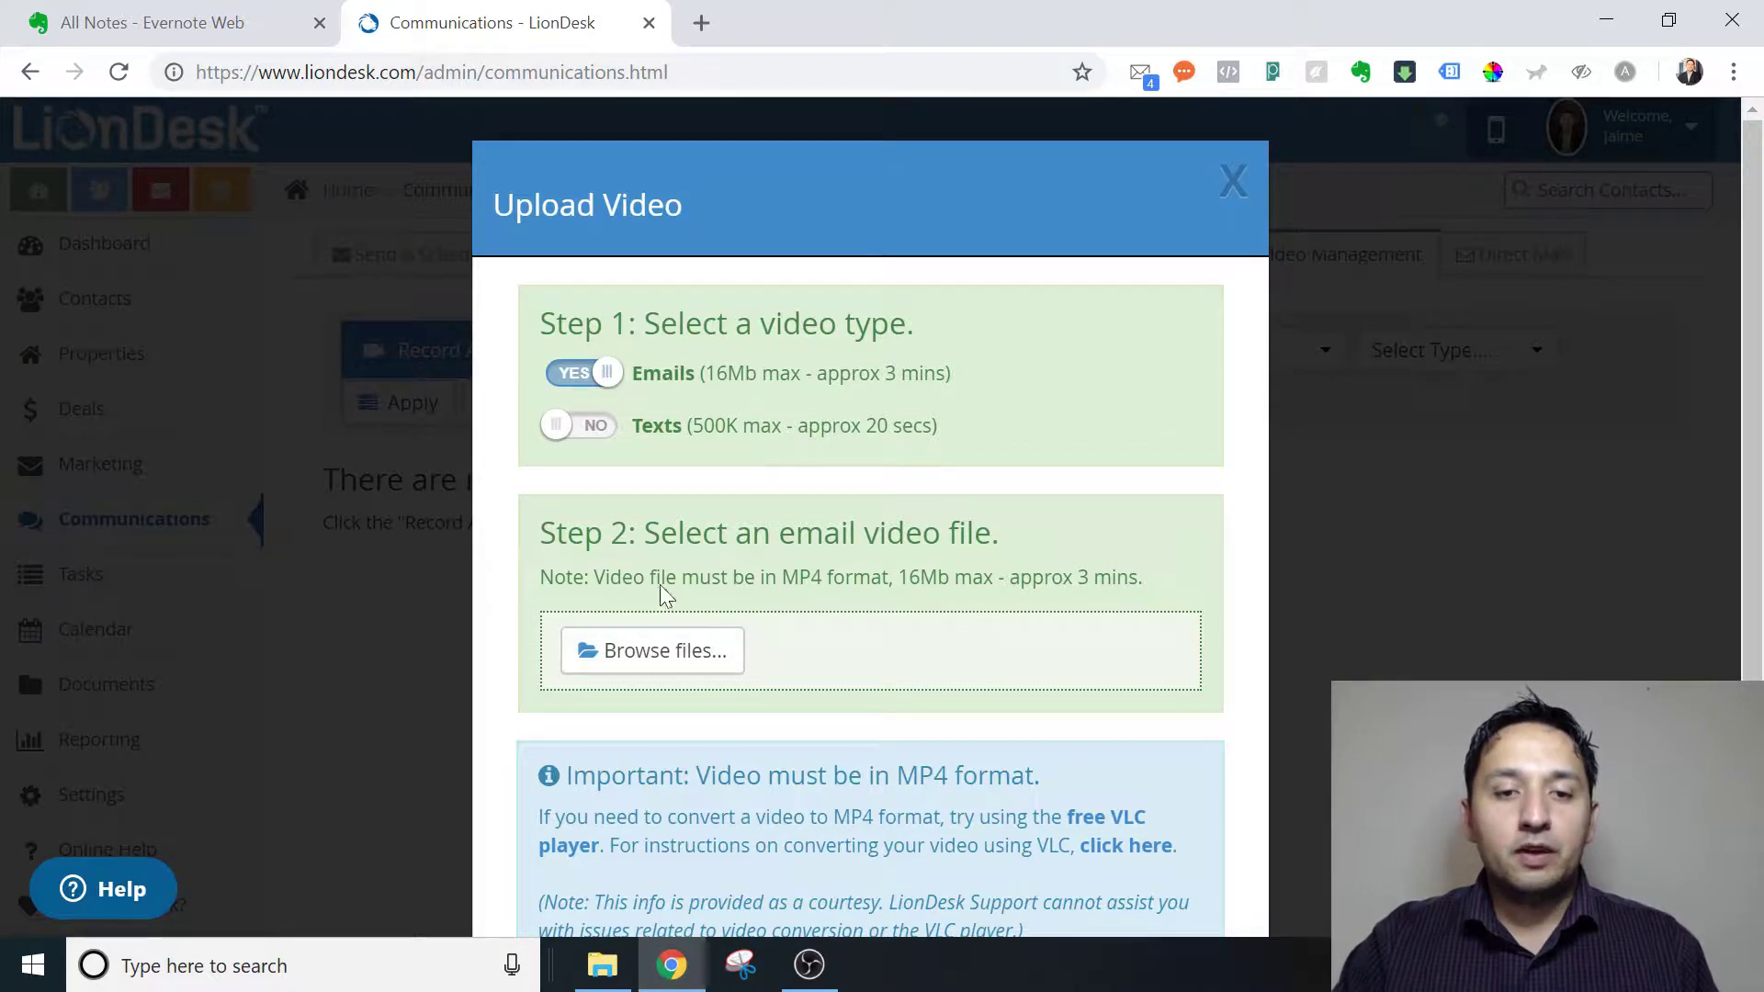
left_click_drag(594, 578, 938, 577)
triple_click(921, 578)
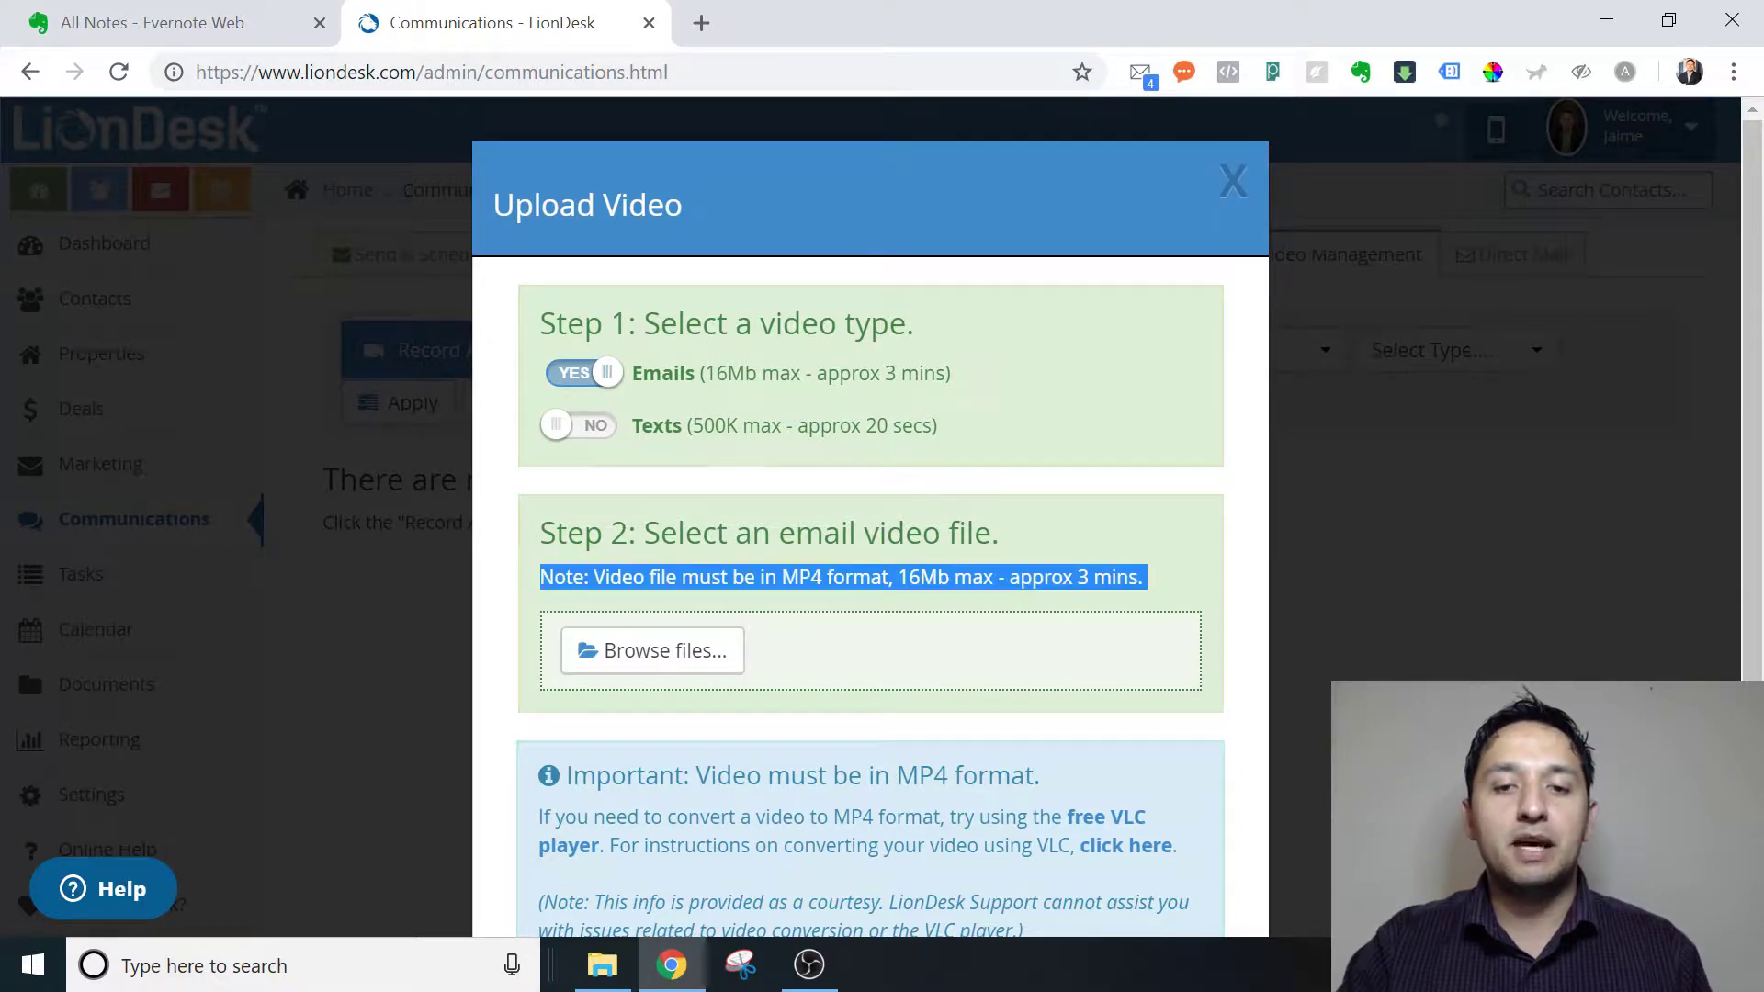
Choose EREA-Buy-Sell-Invest.mp4 from the Desktop as the video file.
left_click(674, 649)
scroll(139, 275, "up", 2)
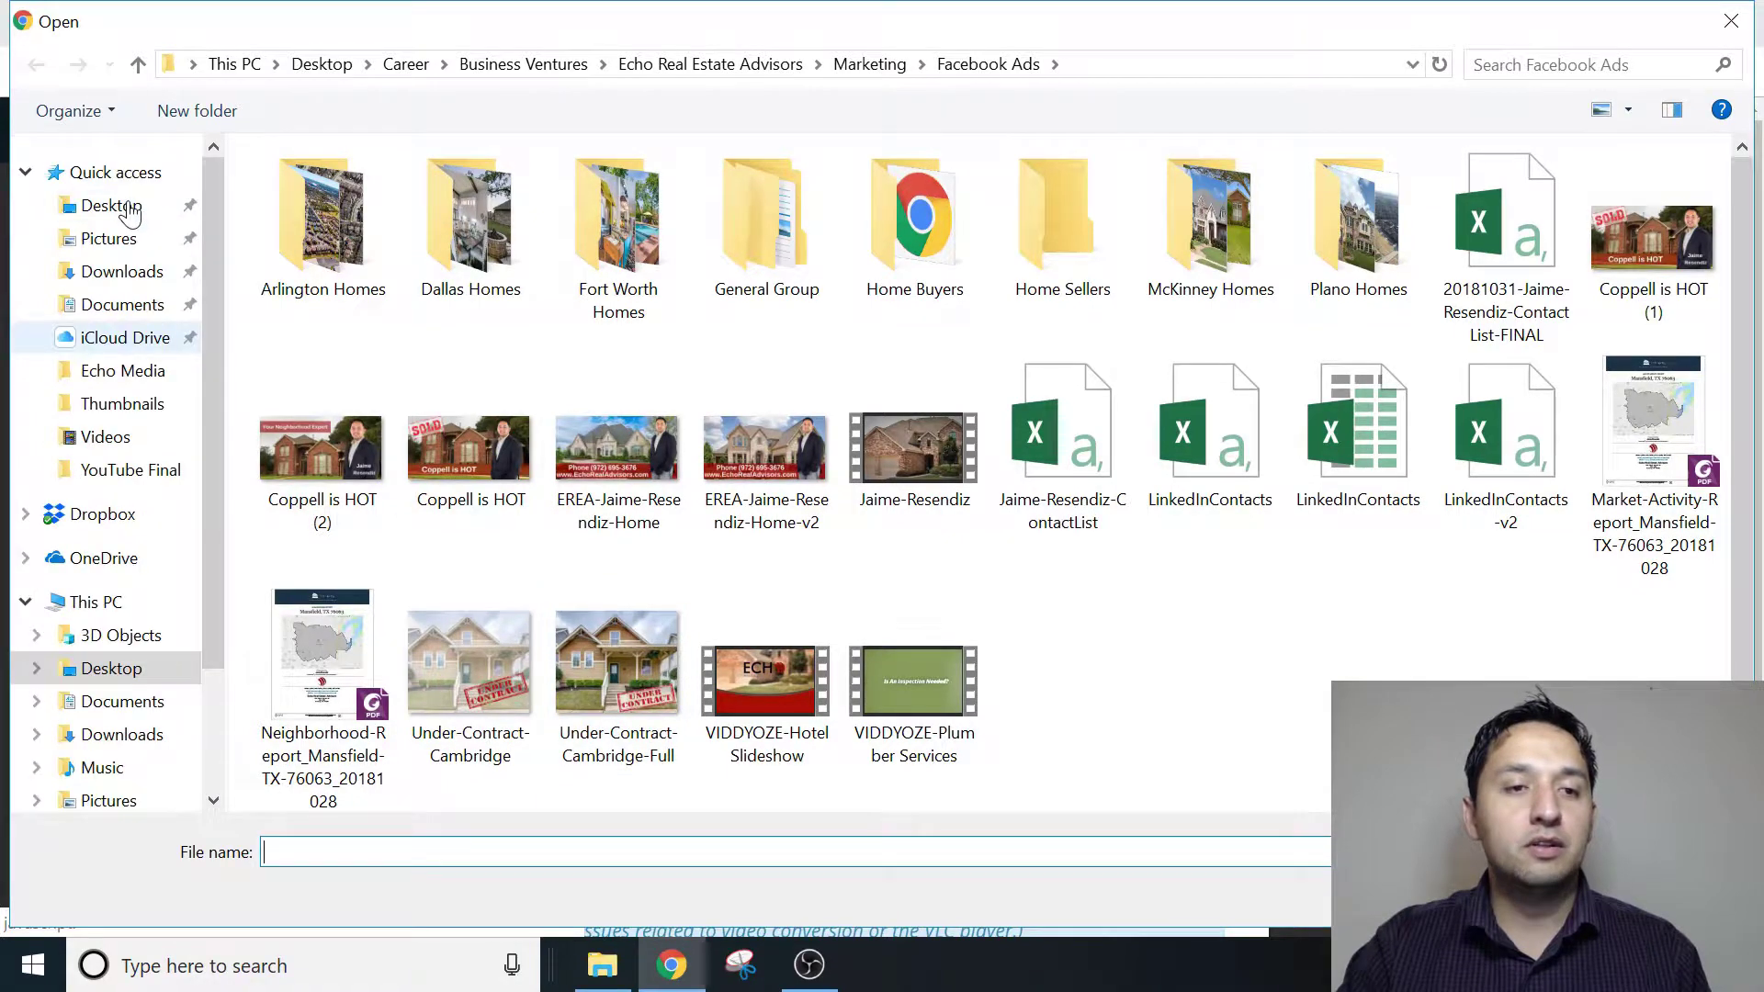
left_click(128, 211)
double_click(603, 276)
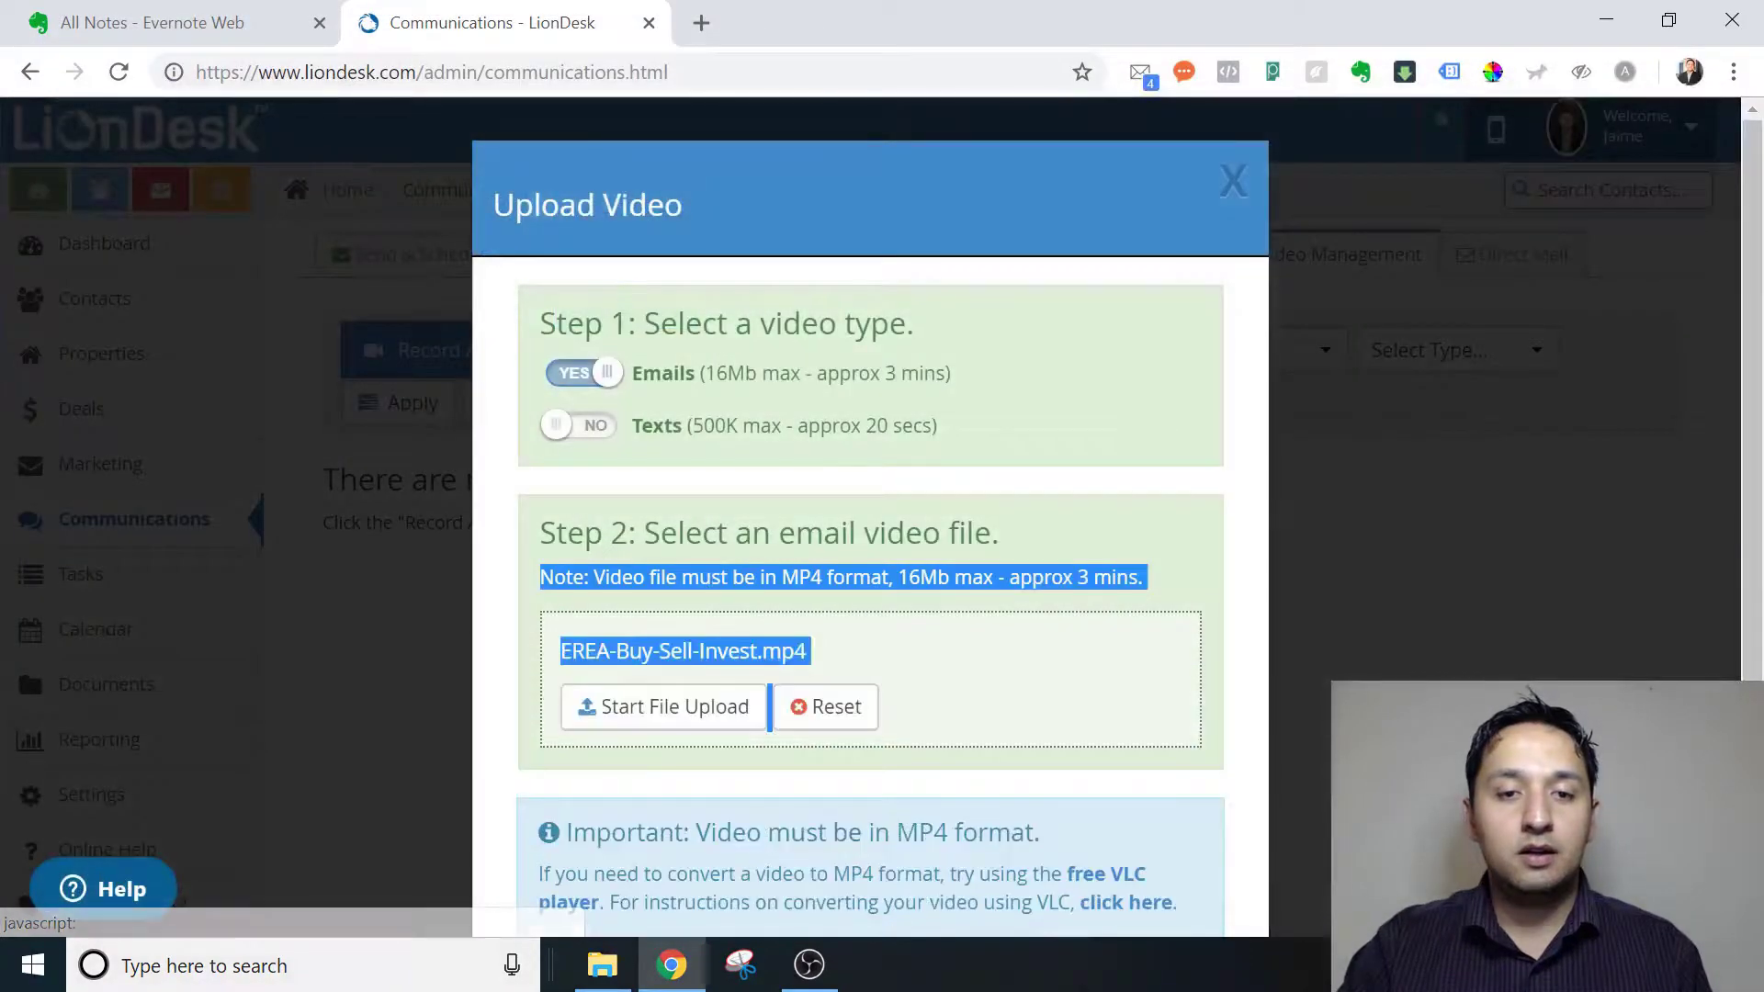
left_click(1010, 700)
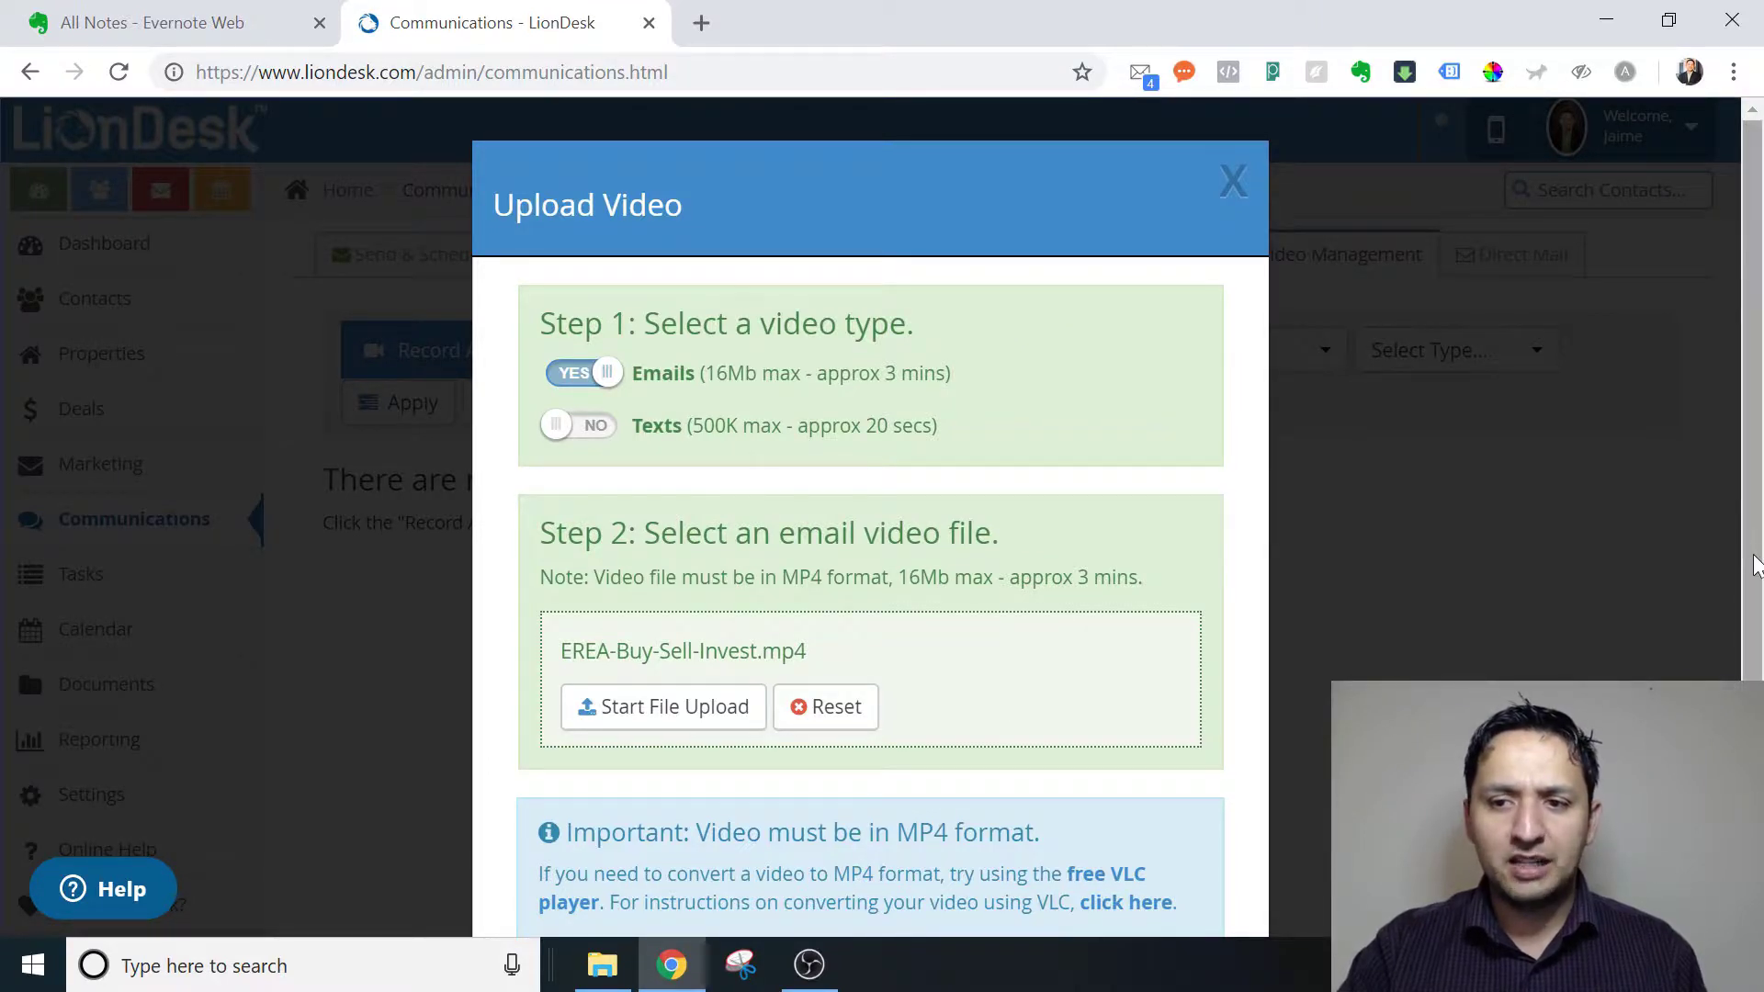
Start uploading EREA-Buy-Sell-Invest.mp4 as an email video.
left_click_drag(1755, 565, 1754, 731)
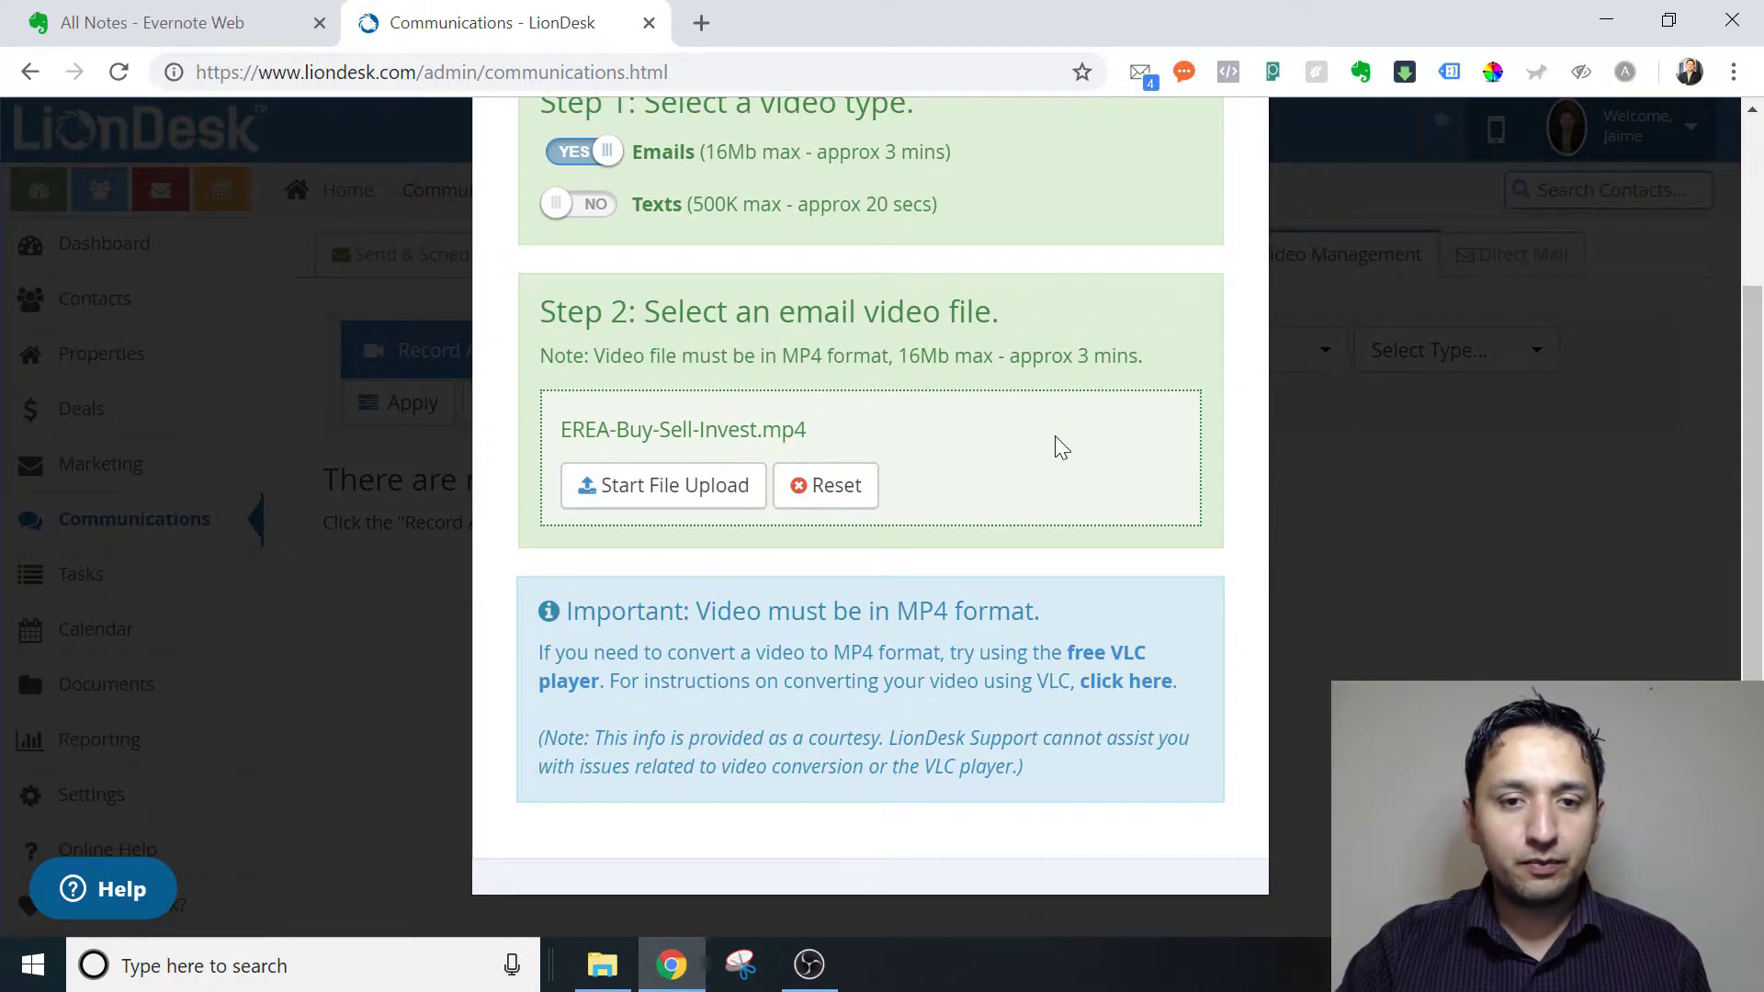
left_click(679, 483)
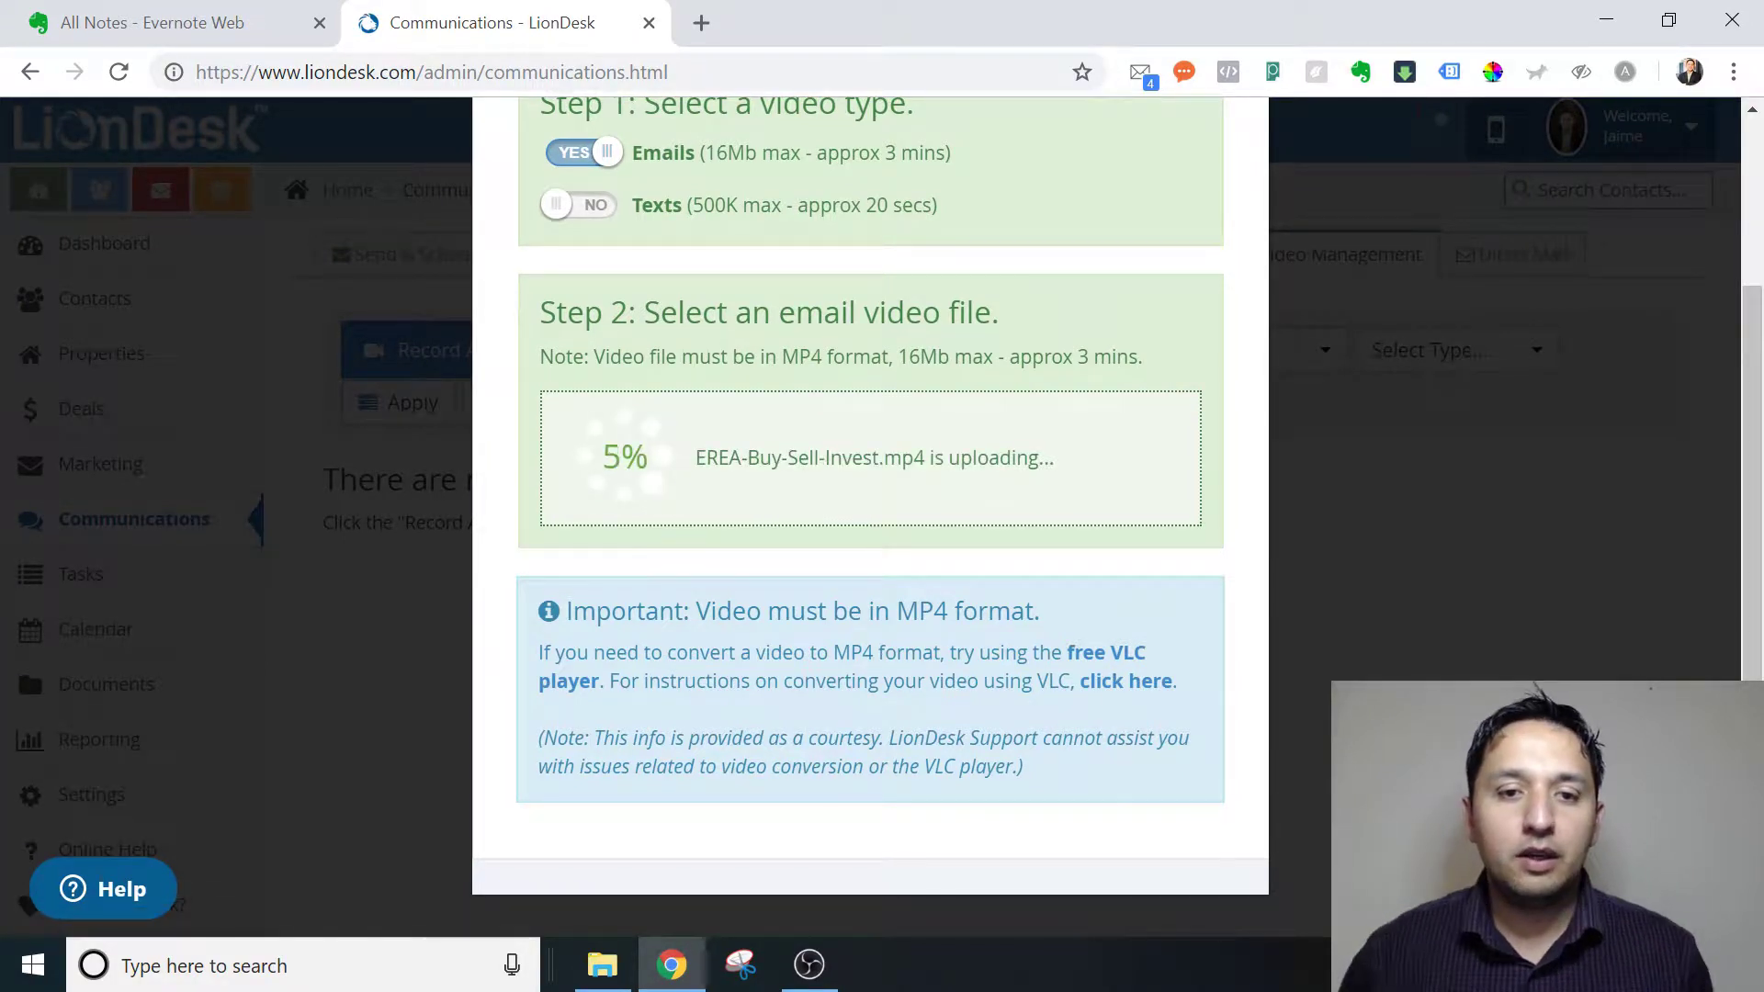
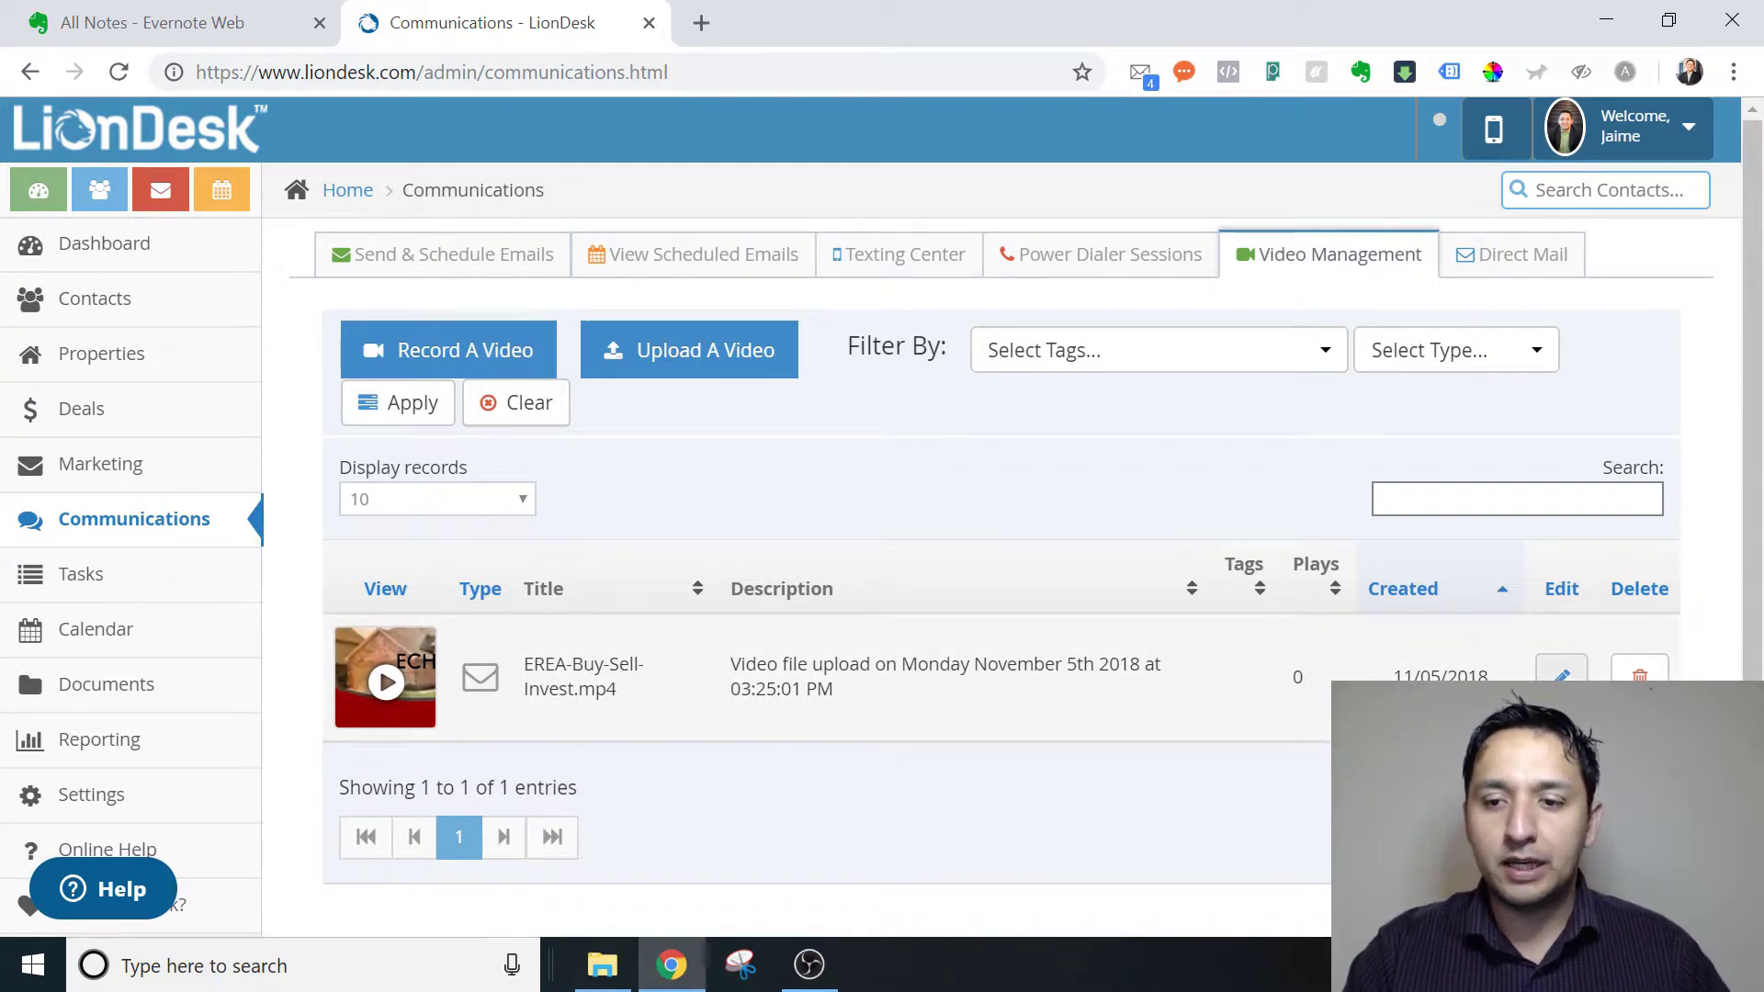
Replace the EREA-Buy-Sell-Invest.mp4 video description with 'Demo Description of Video'.
left_click(1559, 676)
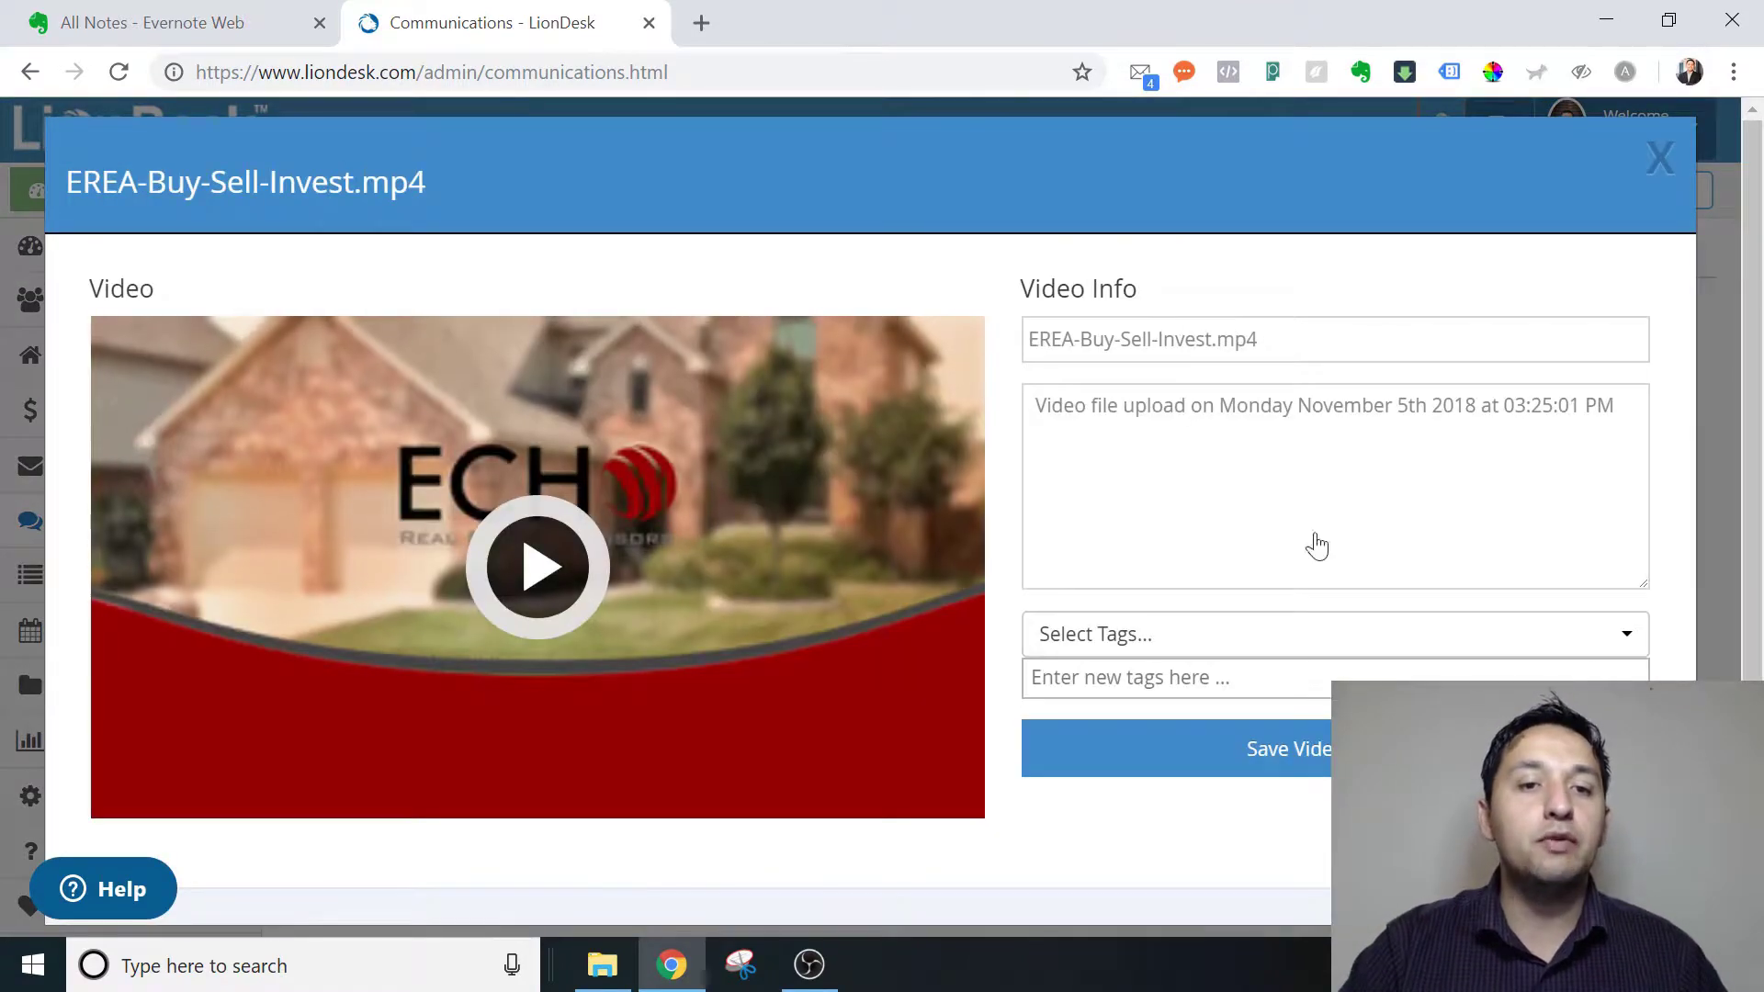
left_click(1156, 340)
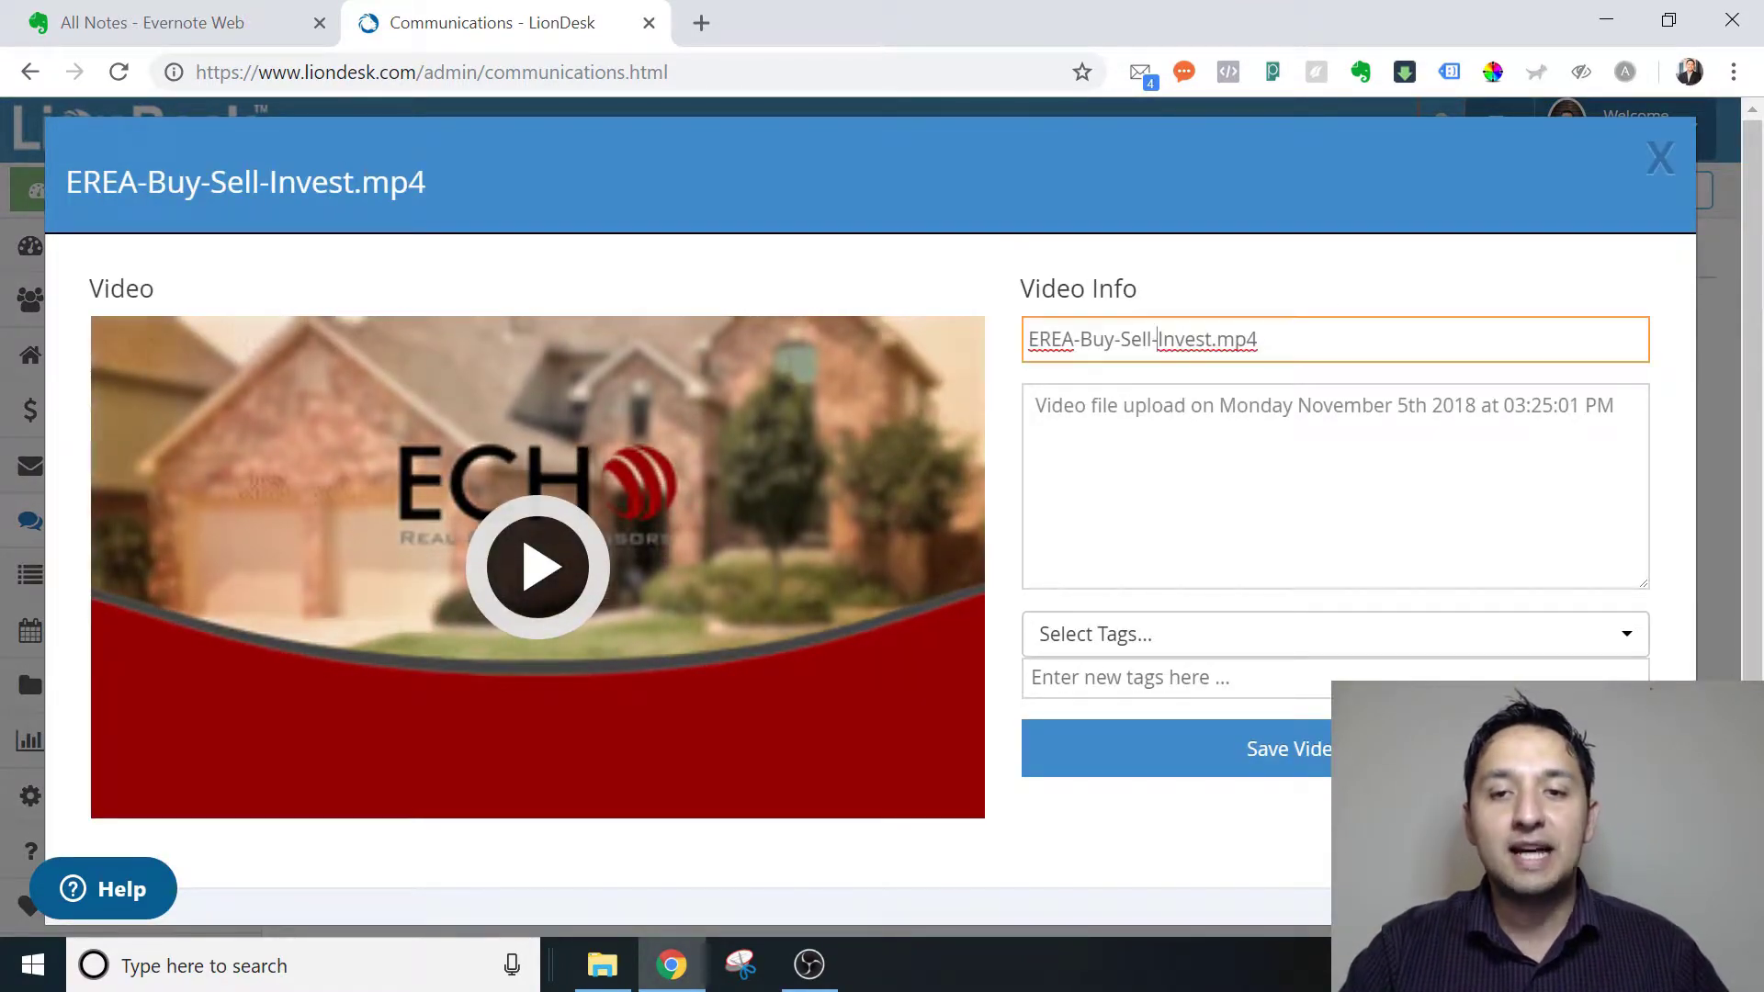
double_click(1185, 339)
left_click(1154, 405)
double_click(1154, 405)
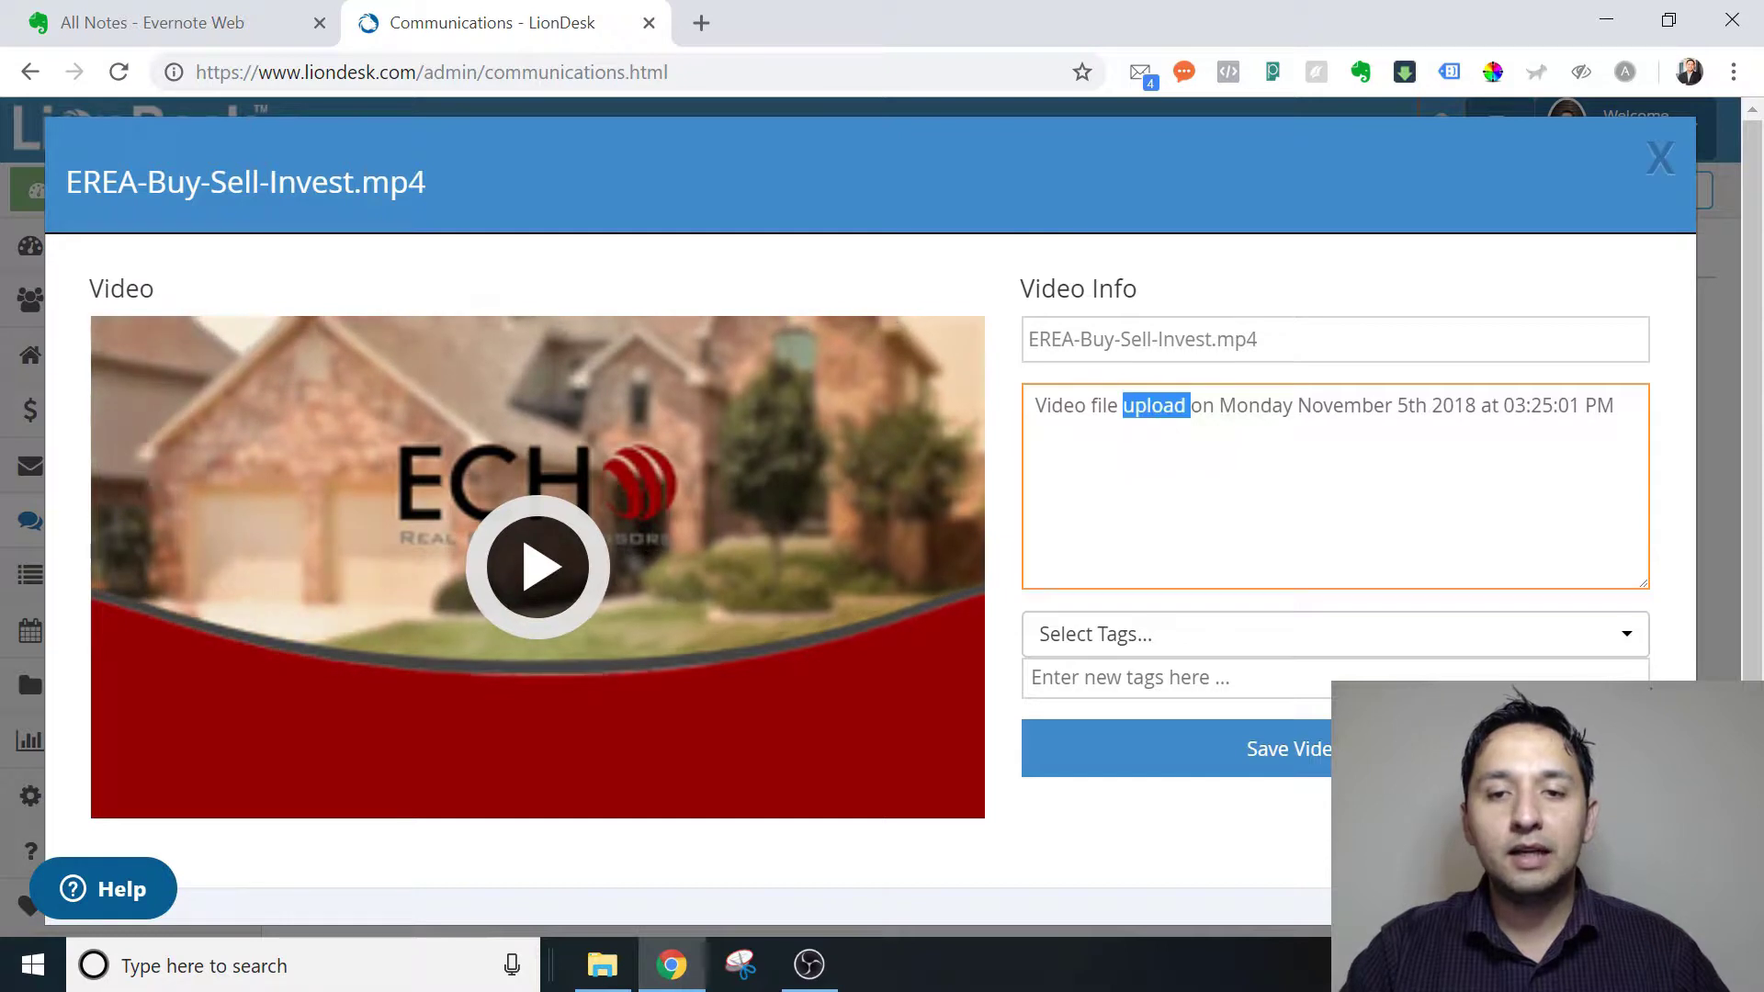
key("ctrl+a")
key("BackSpace")
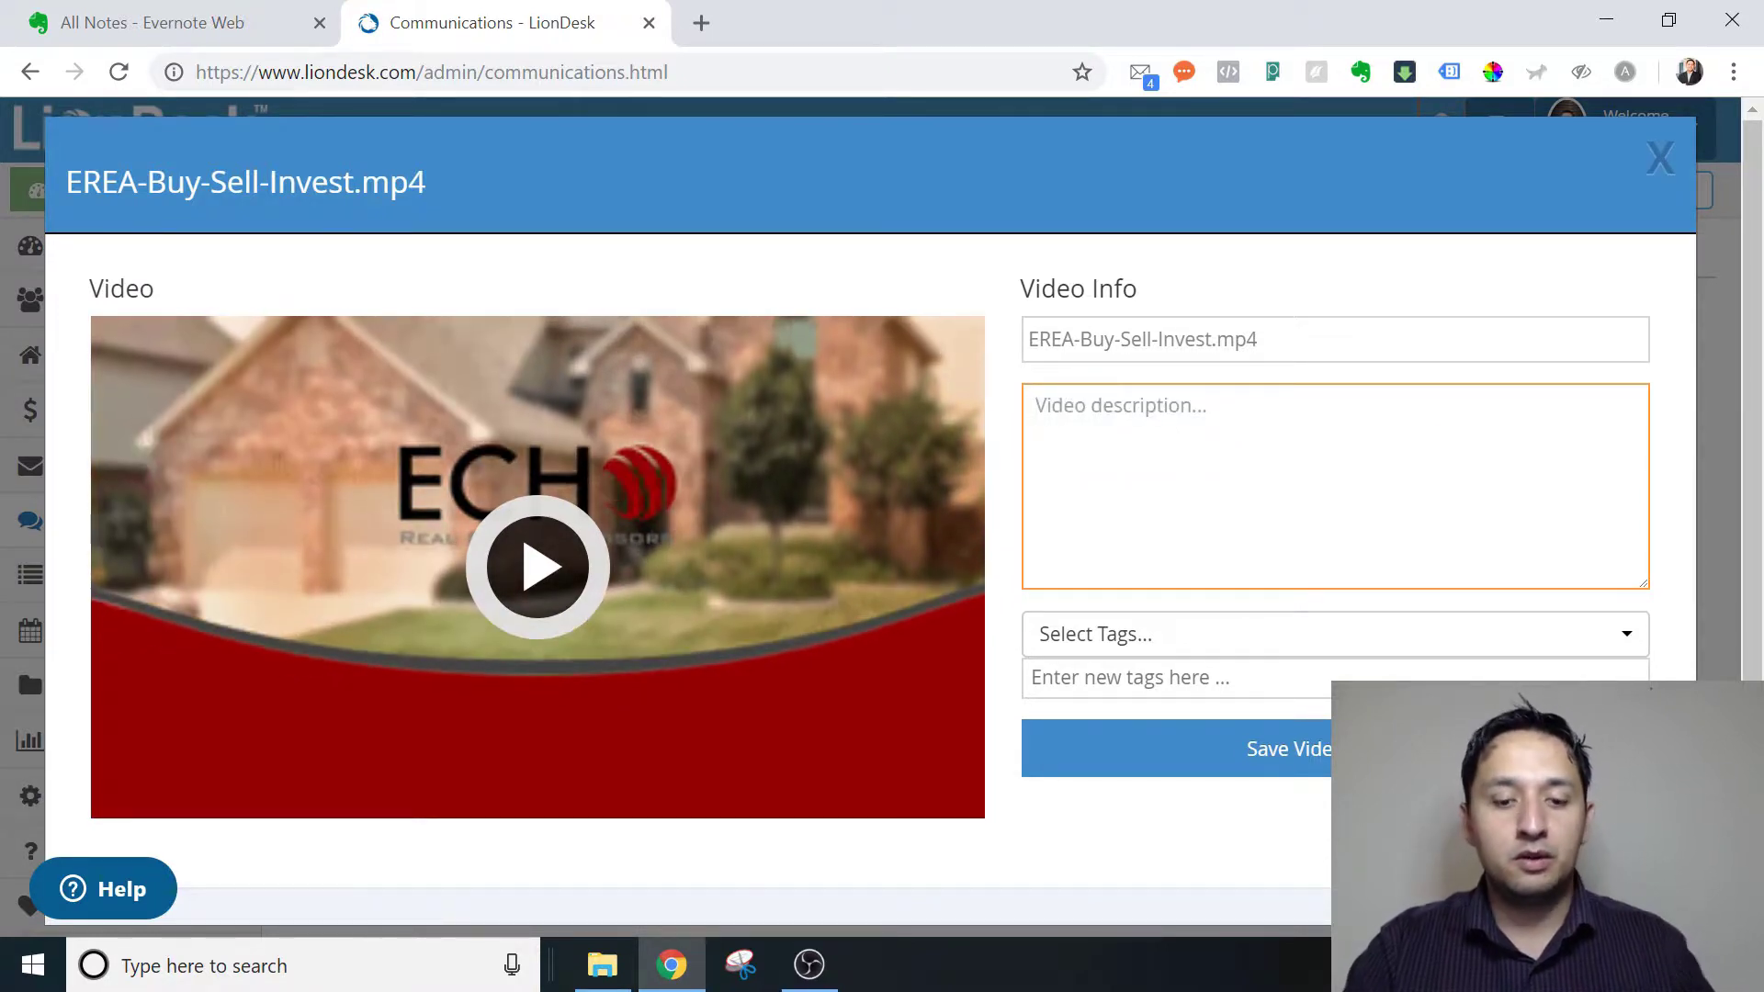
type("gd")
key("BackSpace")
key("BackSpace")
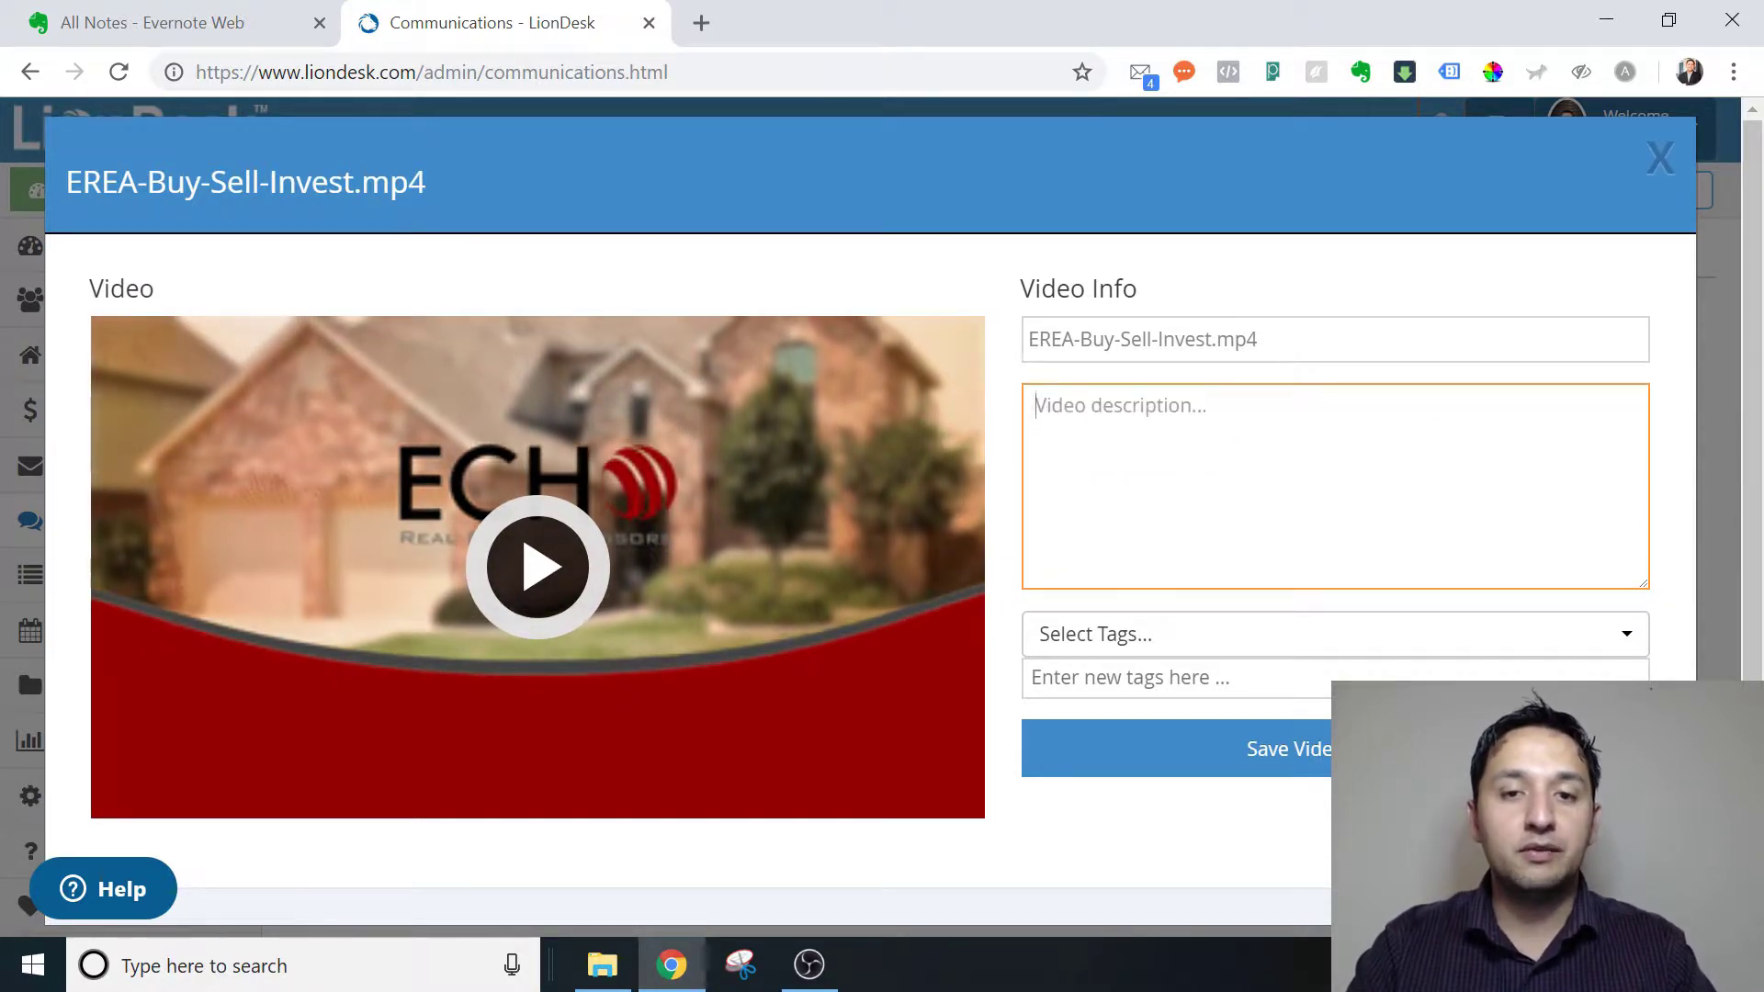
type("Demo Desc")
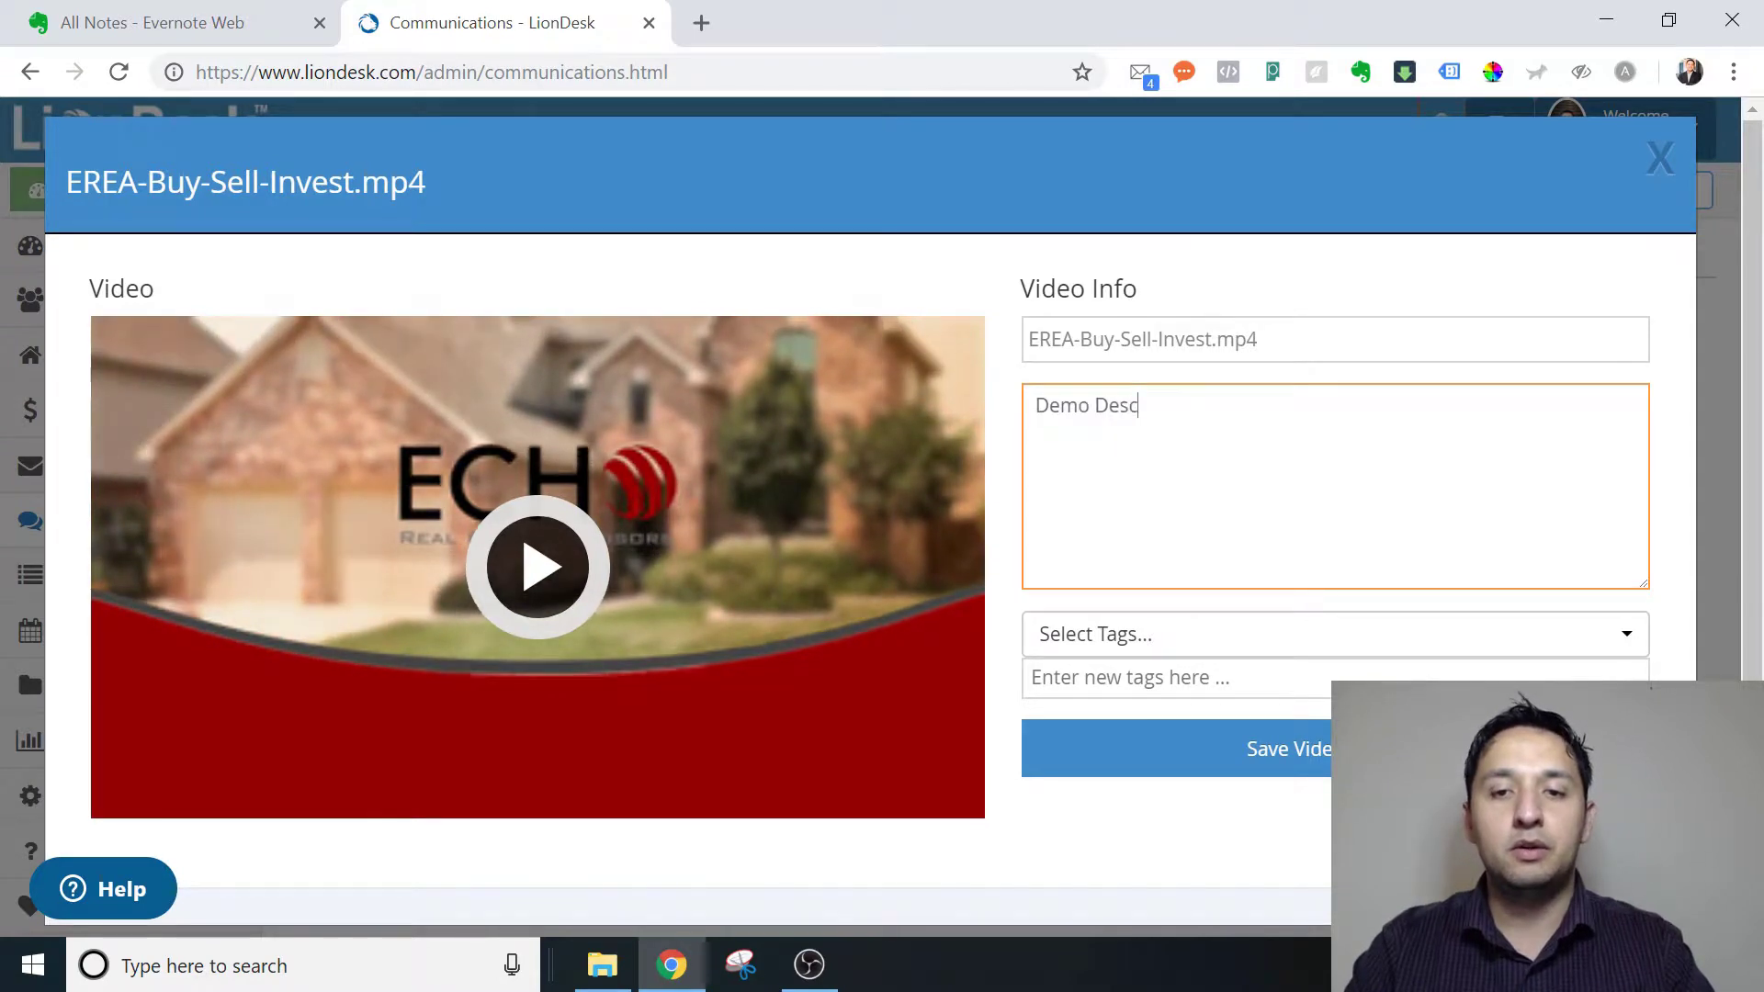
type("ription of Video")
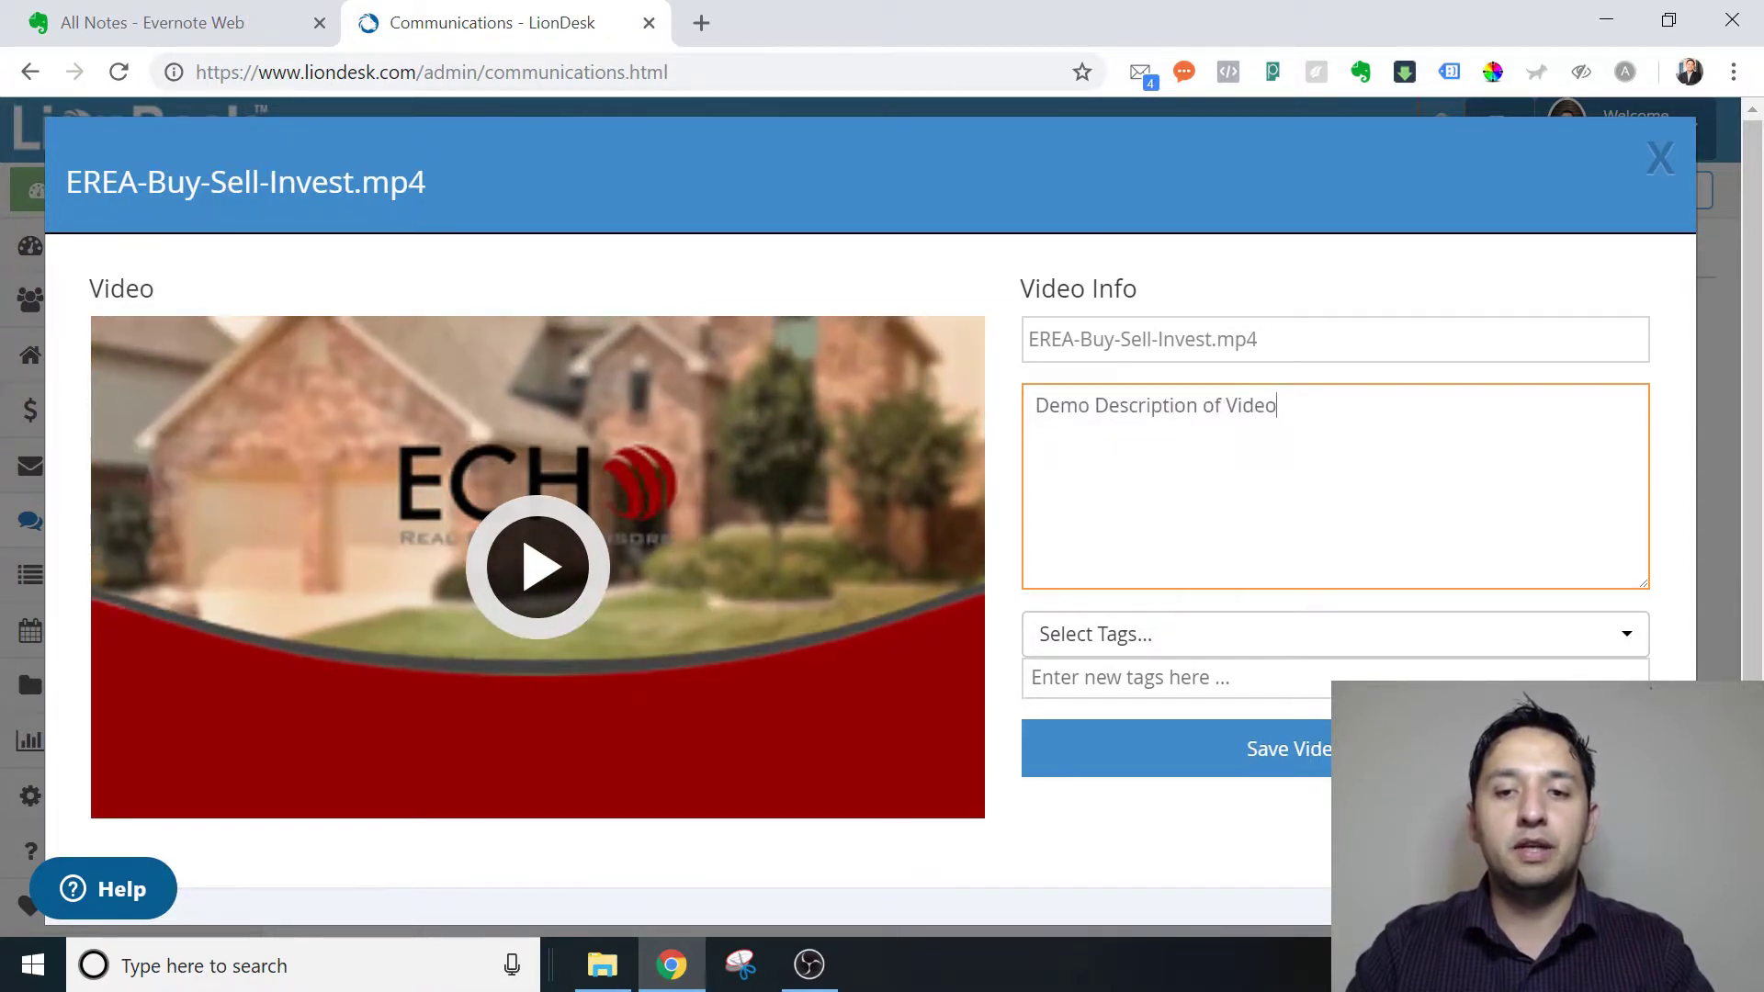
Add the tag 'Buyer Lead Video' to the video.
left_click(1088, 677)
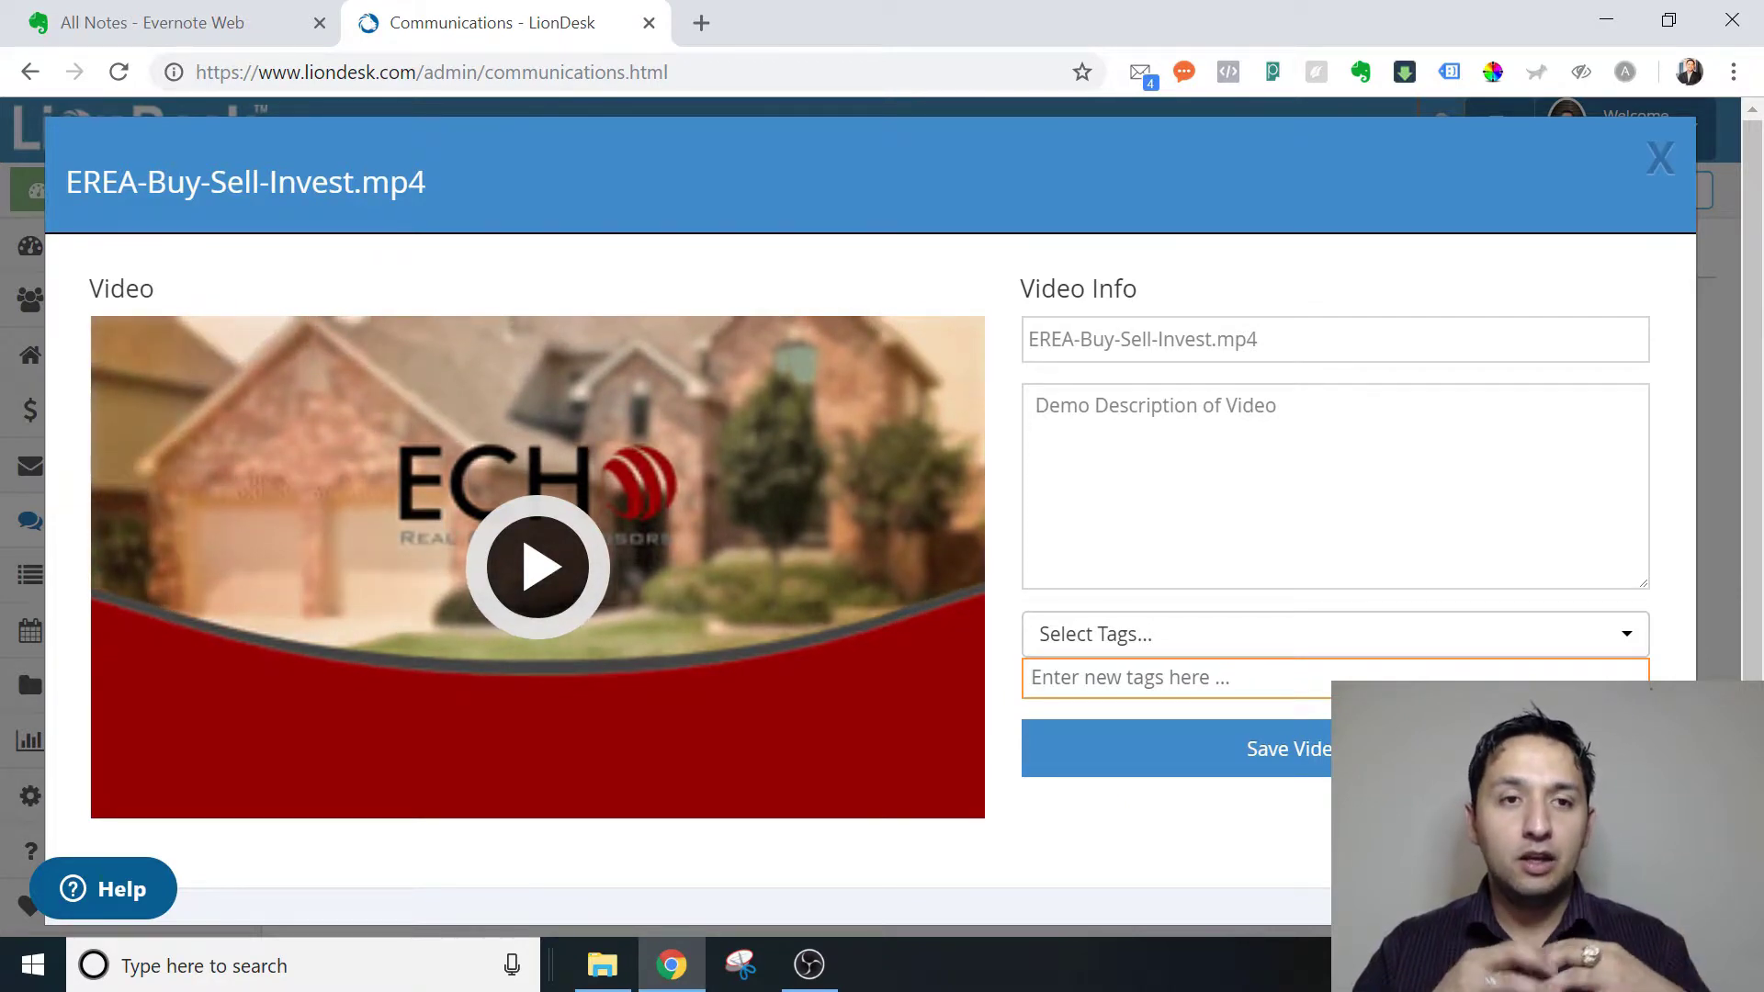
type("buyer")
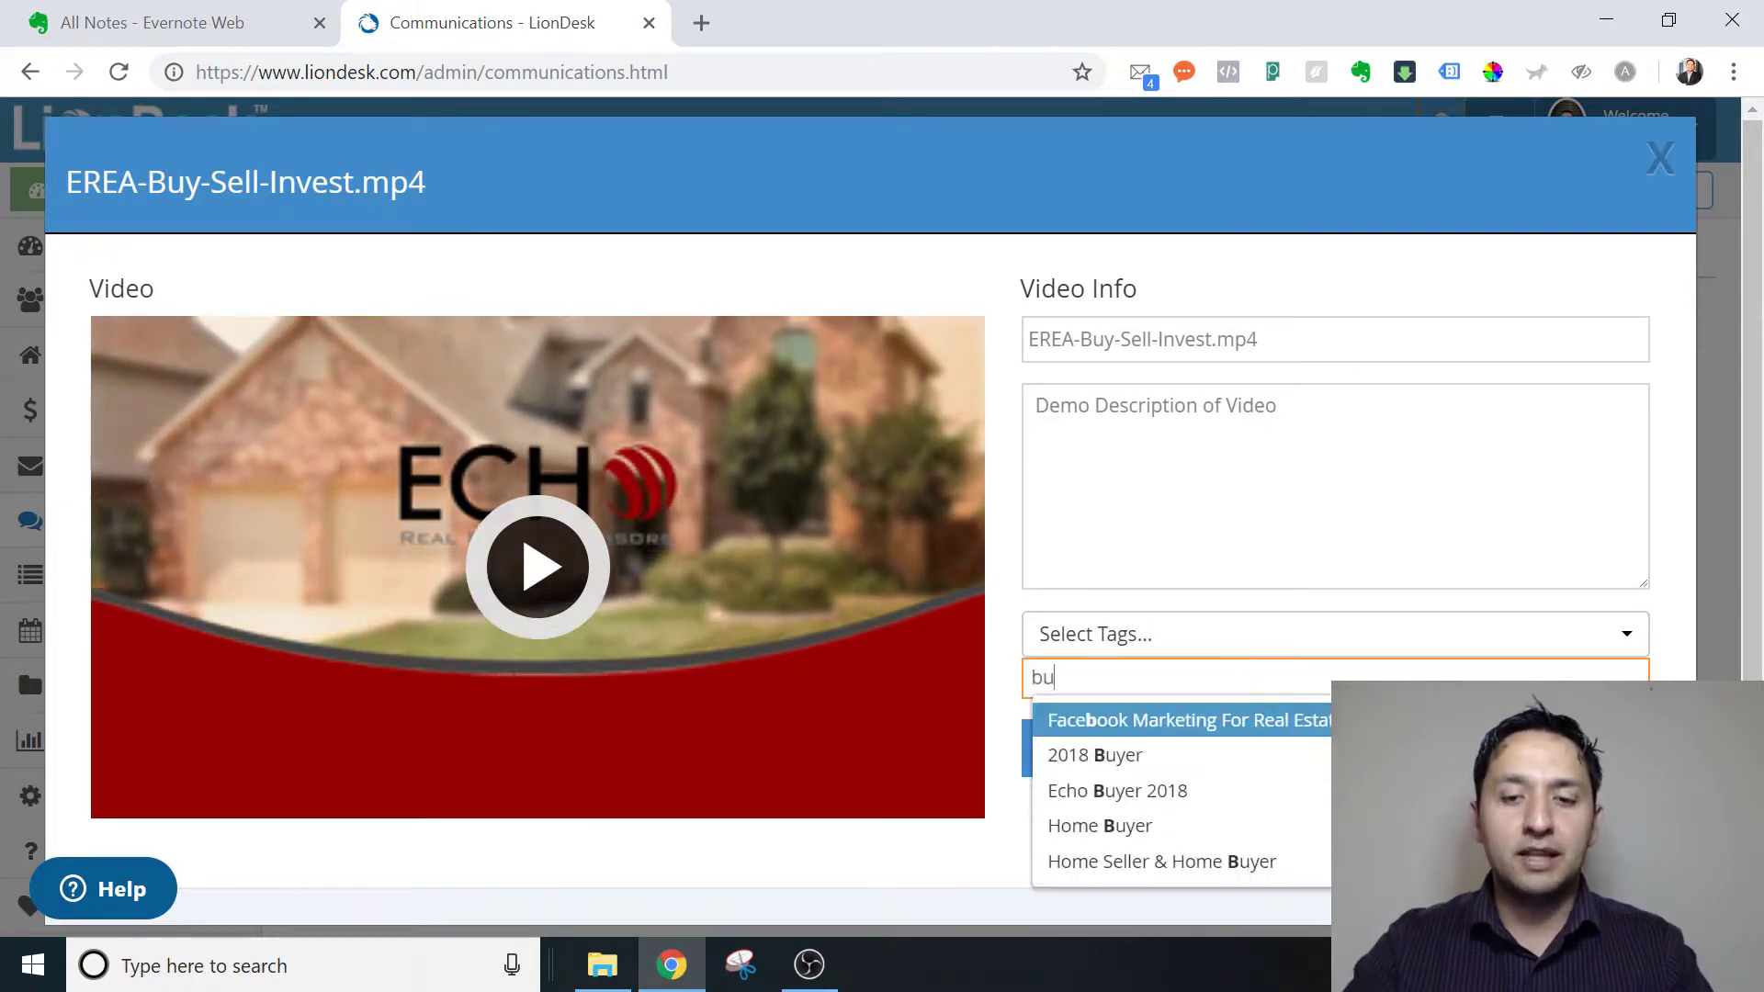
key("BackSpace")
key("BackSpace")
key("BackSpace")
key("BackSpace")
key("BackSpace")
type("Buyer Leads")
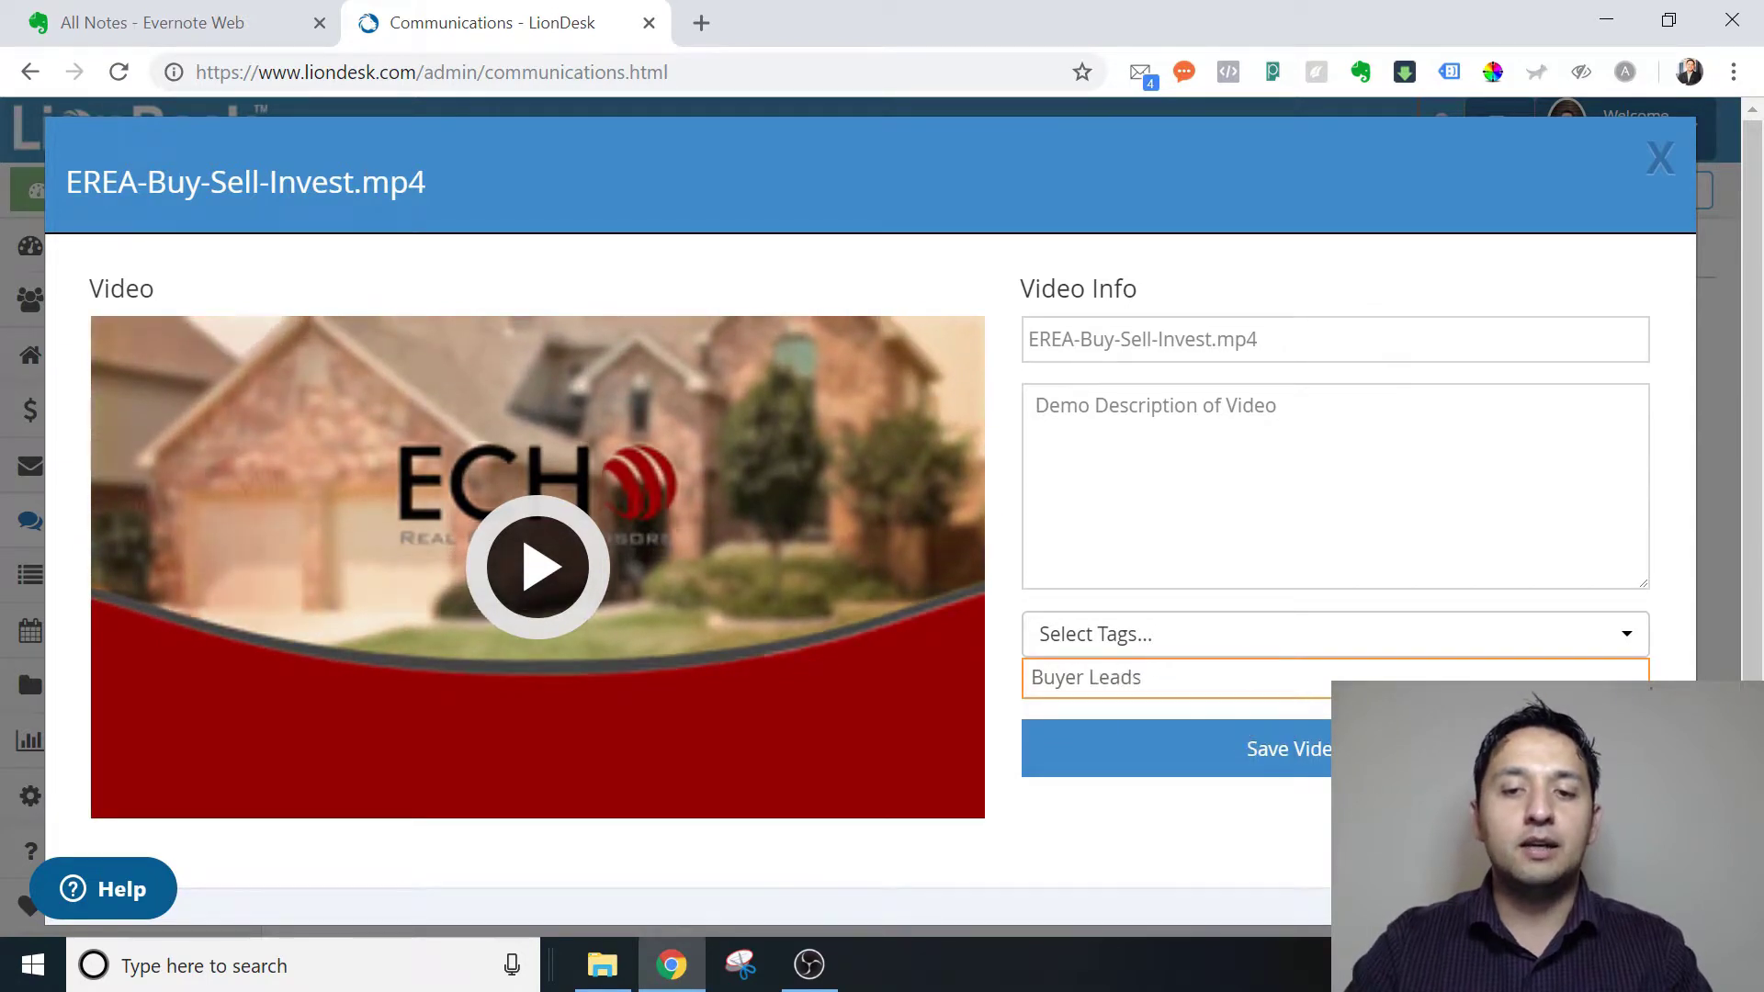
key("BackSpace")
type("Vidoe")
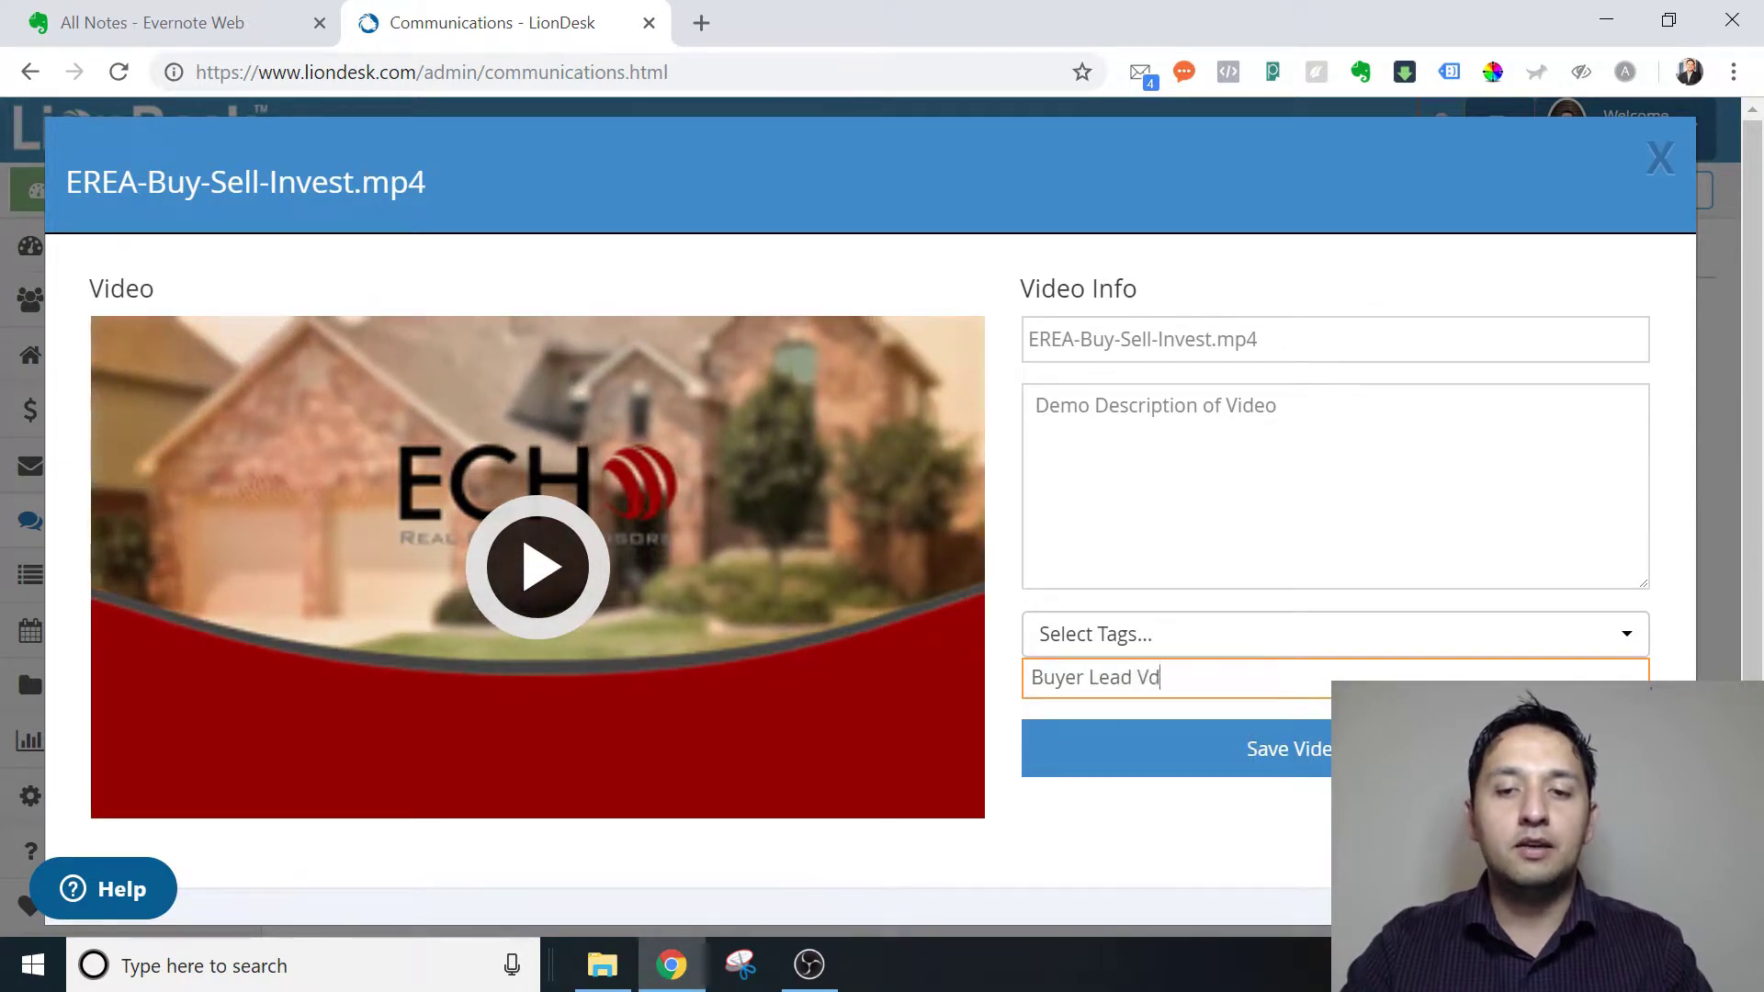
key("BackSpace")
key("BackSpace")
key("BackSpace")
key("BackSpace")
type("idoe")
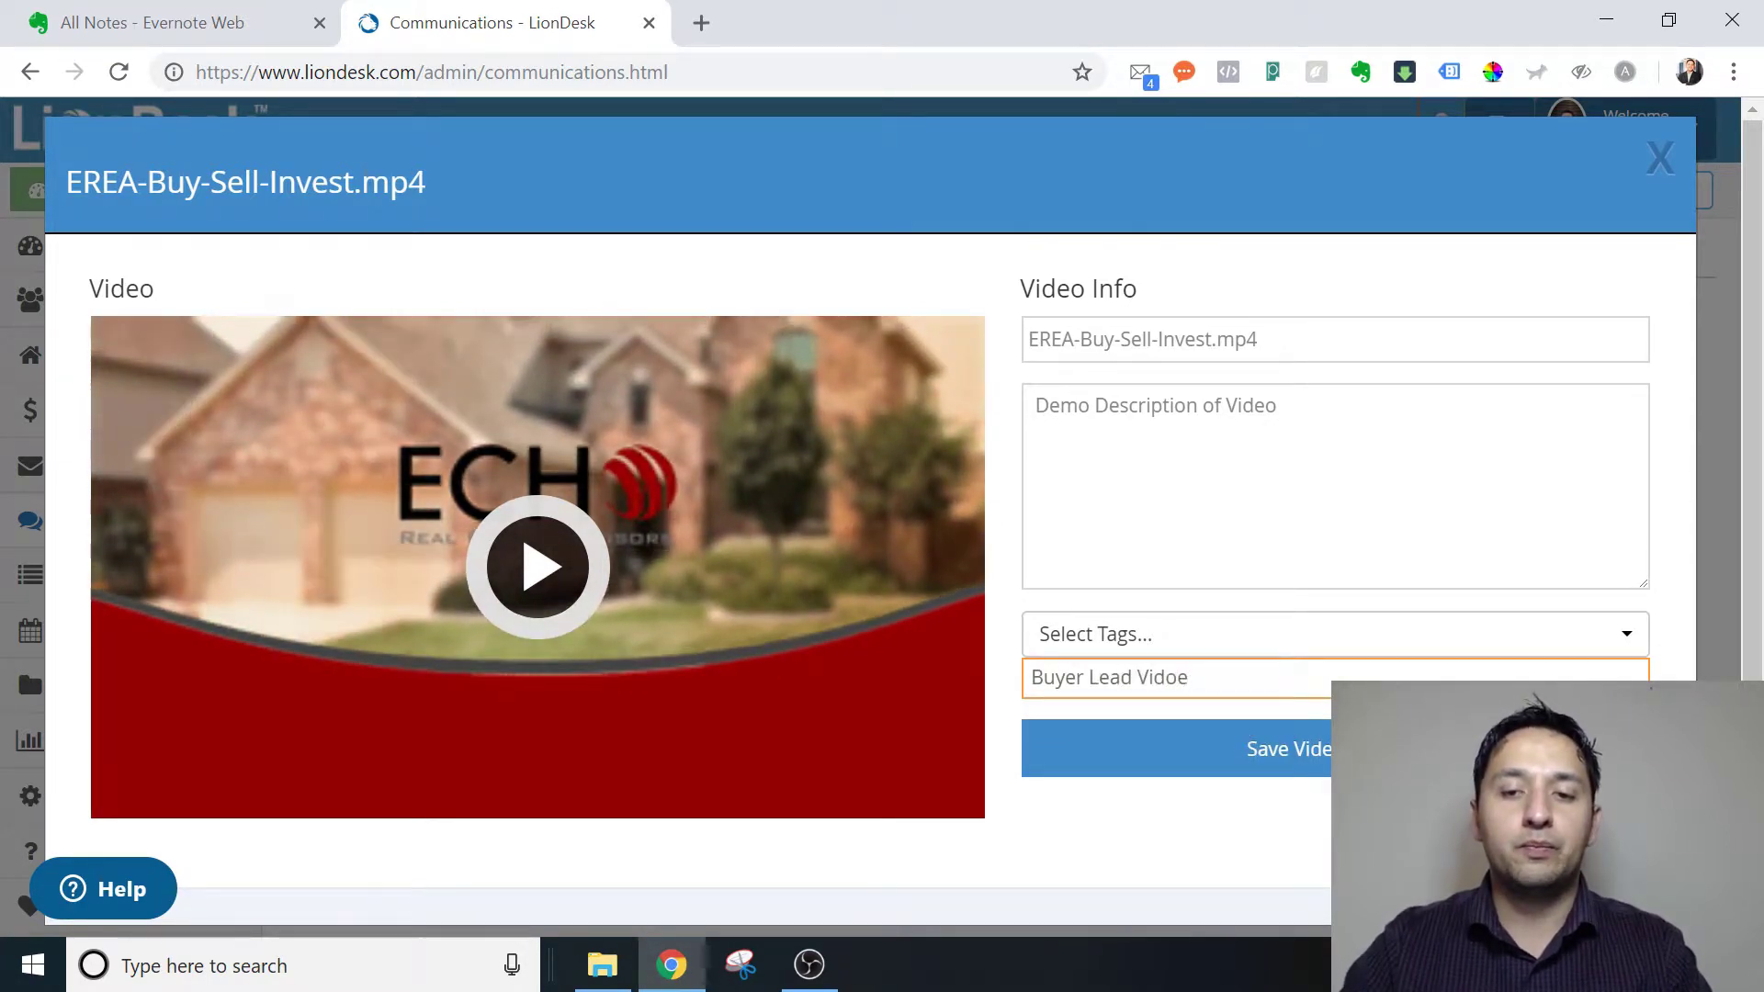
key("BackSpace")
key("BackSpace")
type("eo")
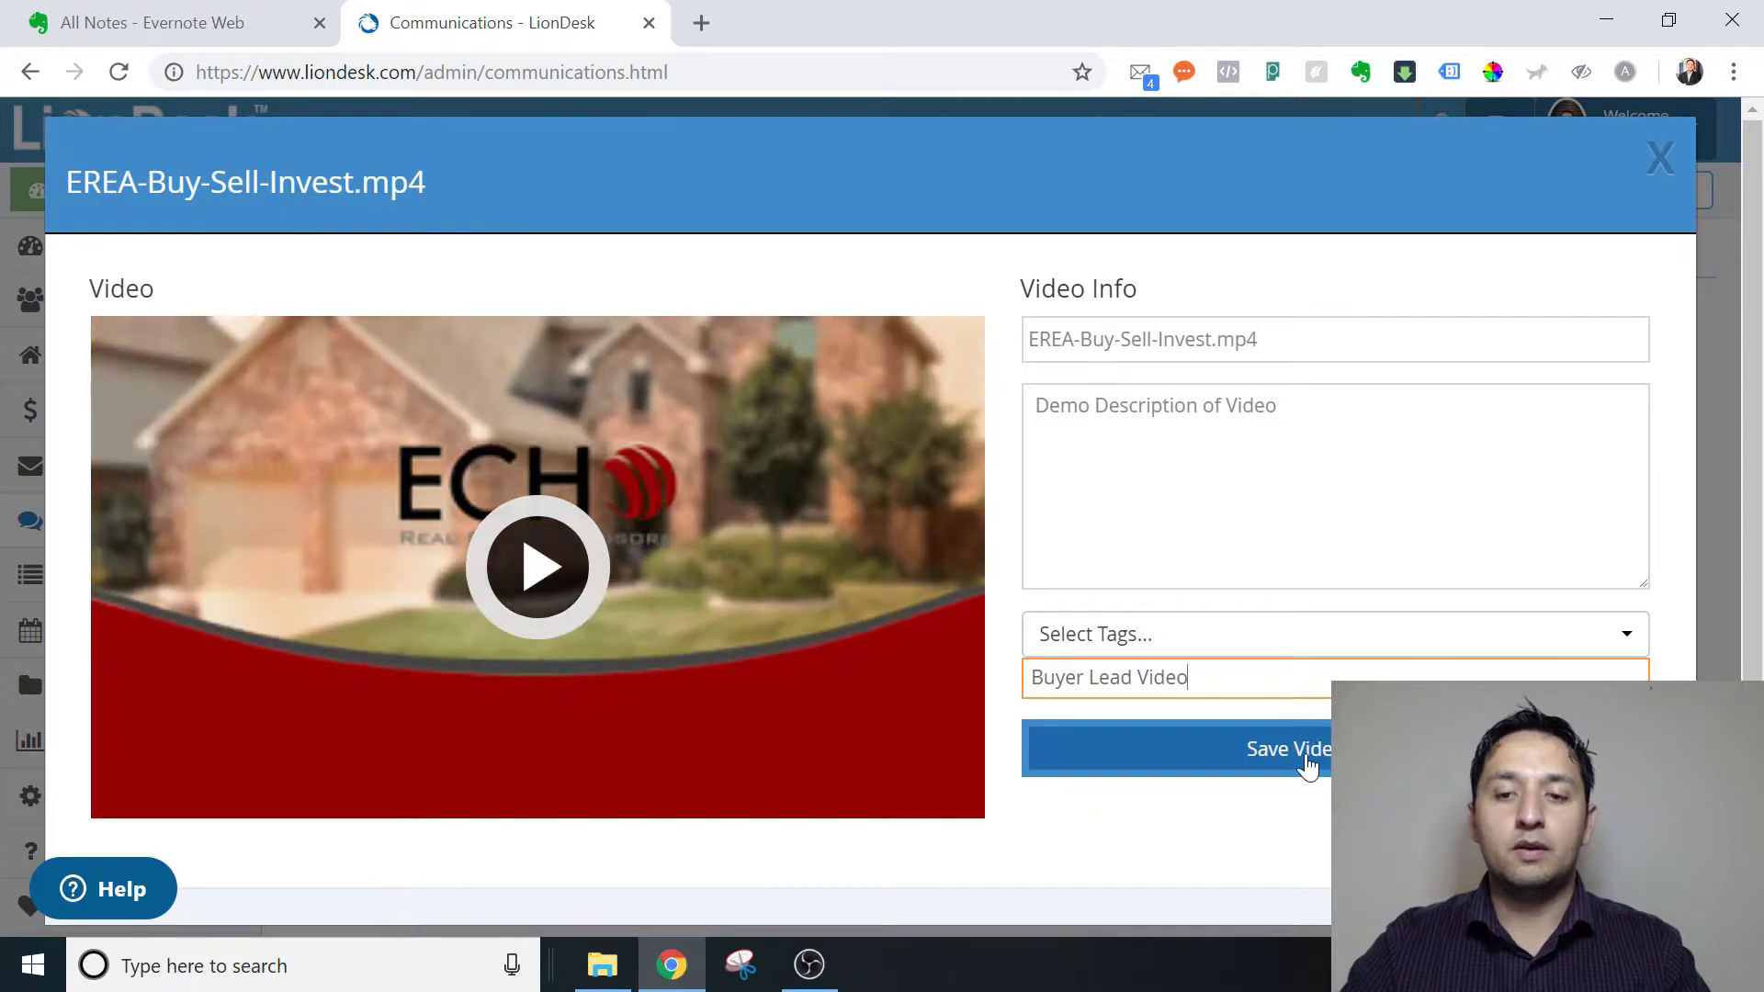
key("Return")
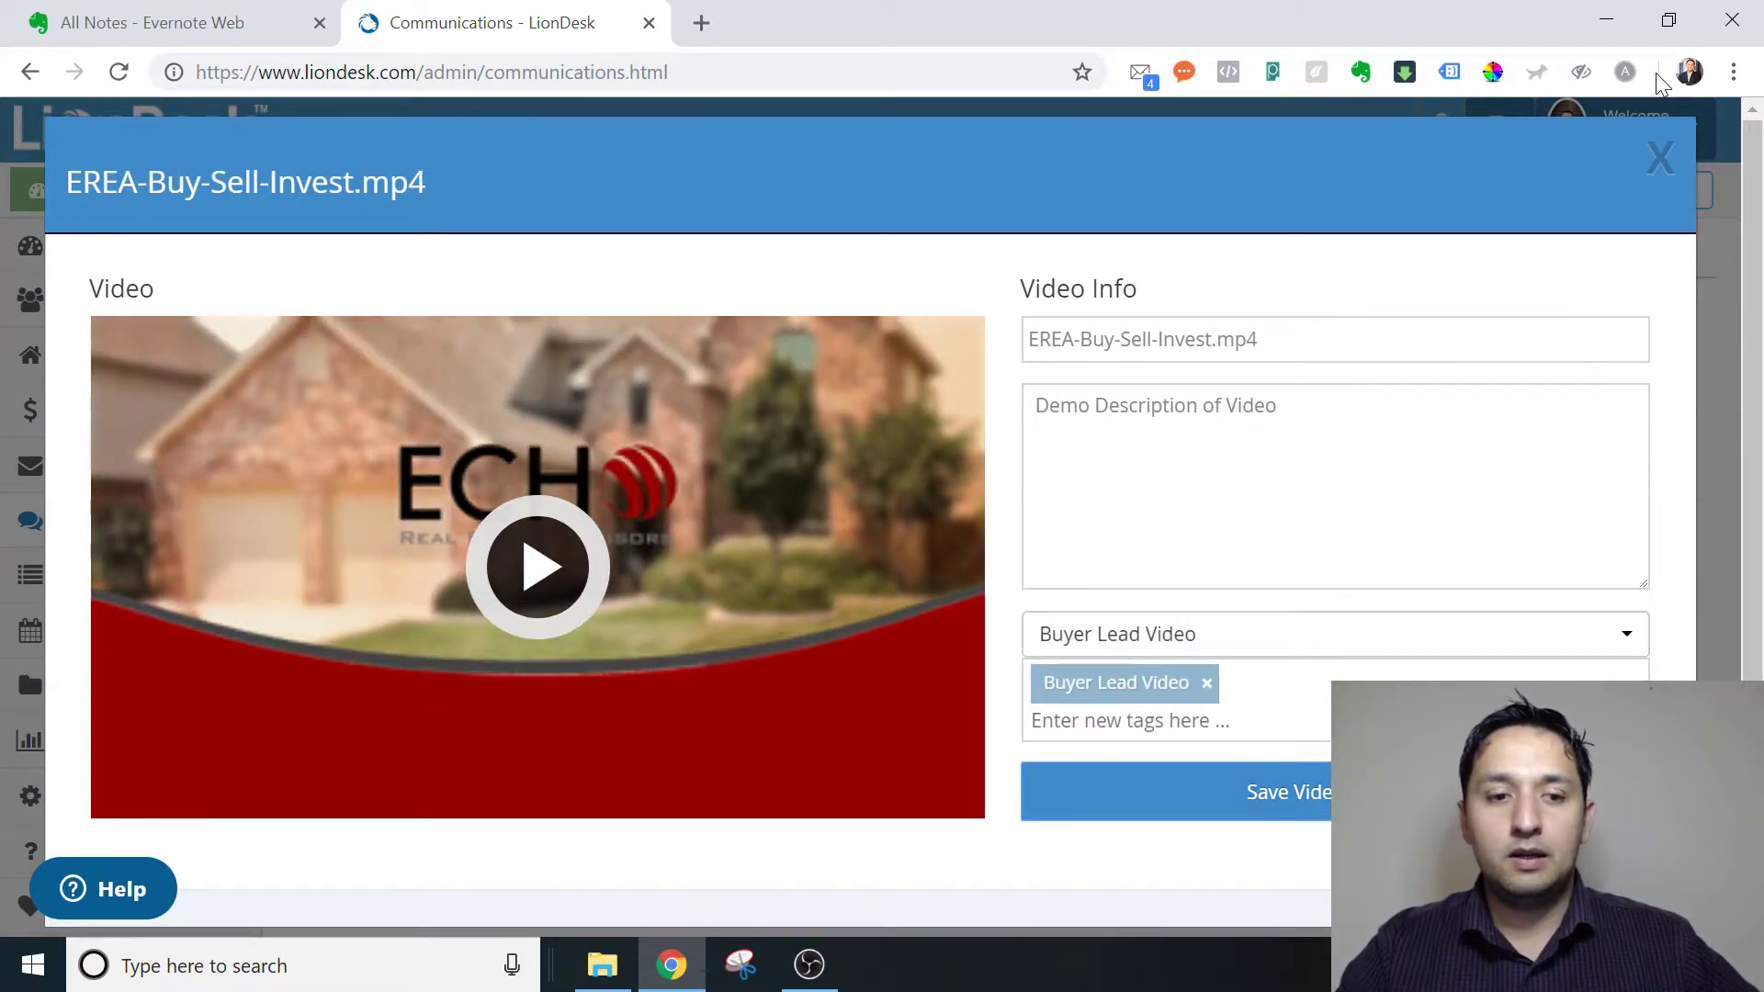
Save the video's new description and tag, then go to Send & Schedule Emails.
left_click(1176, 792)
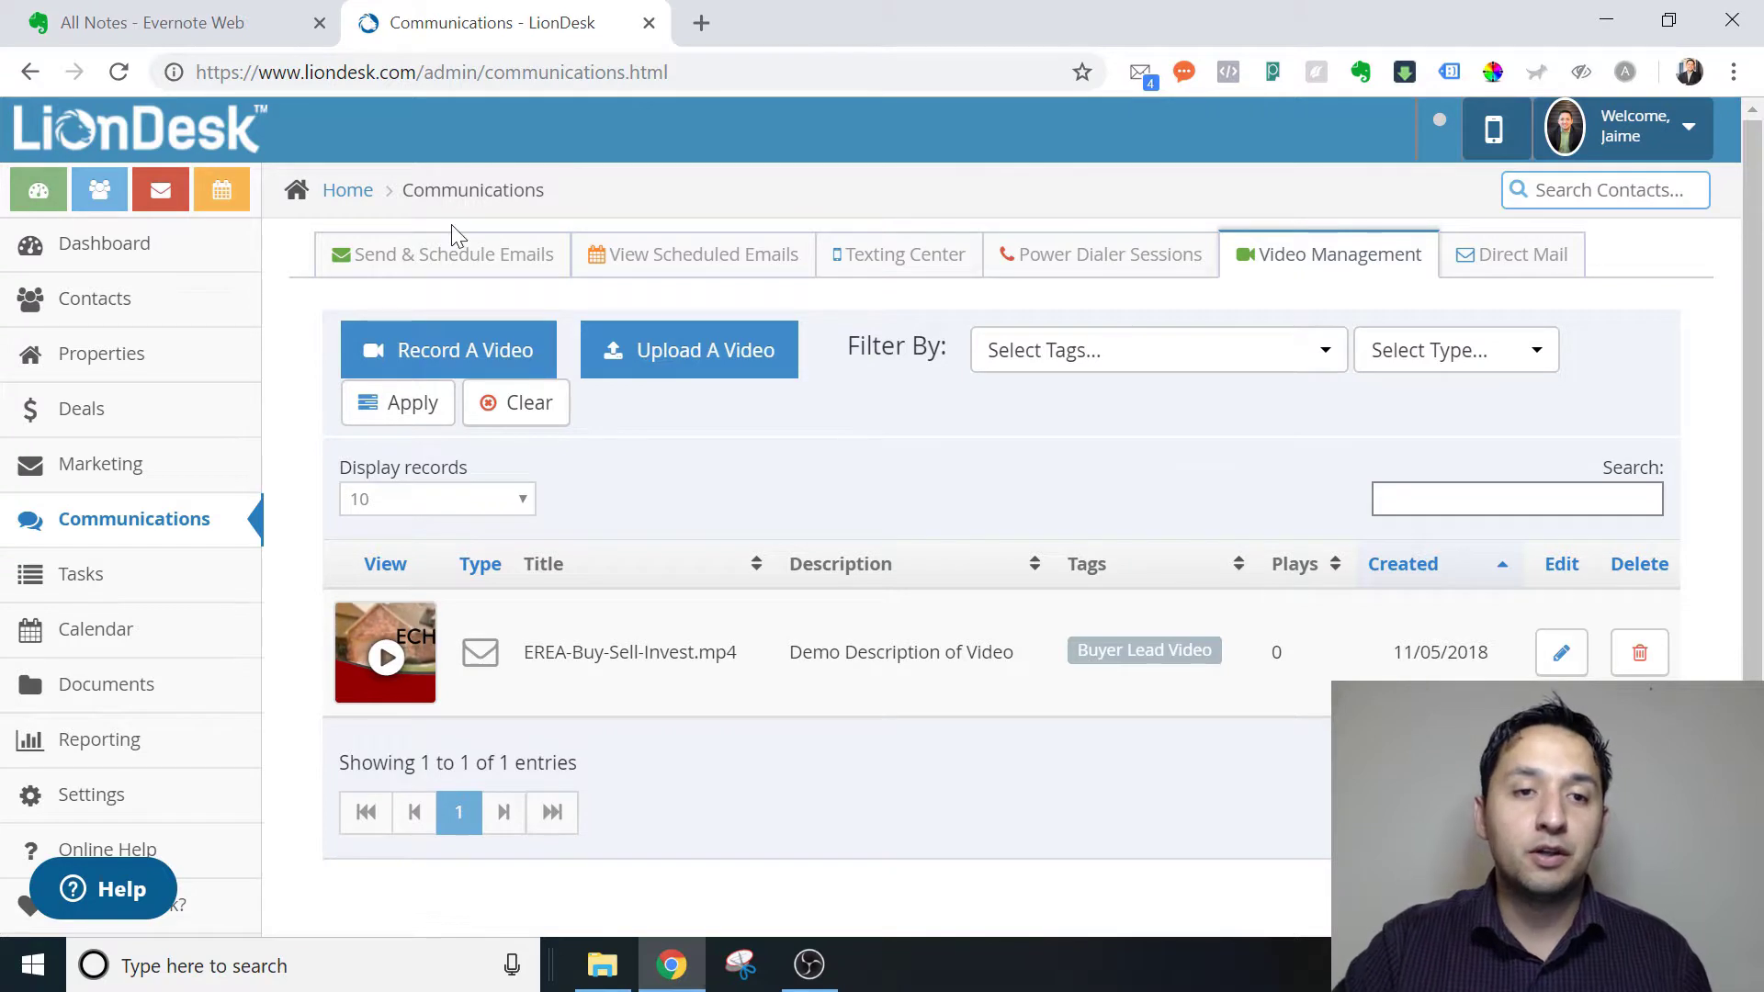
left_click(416, 259)
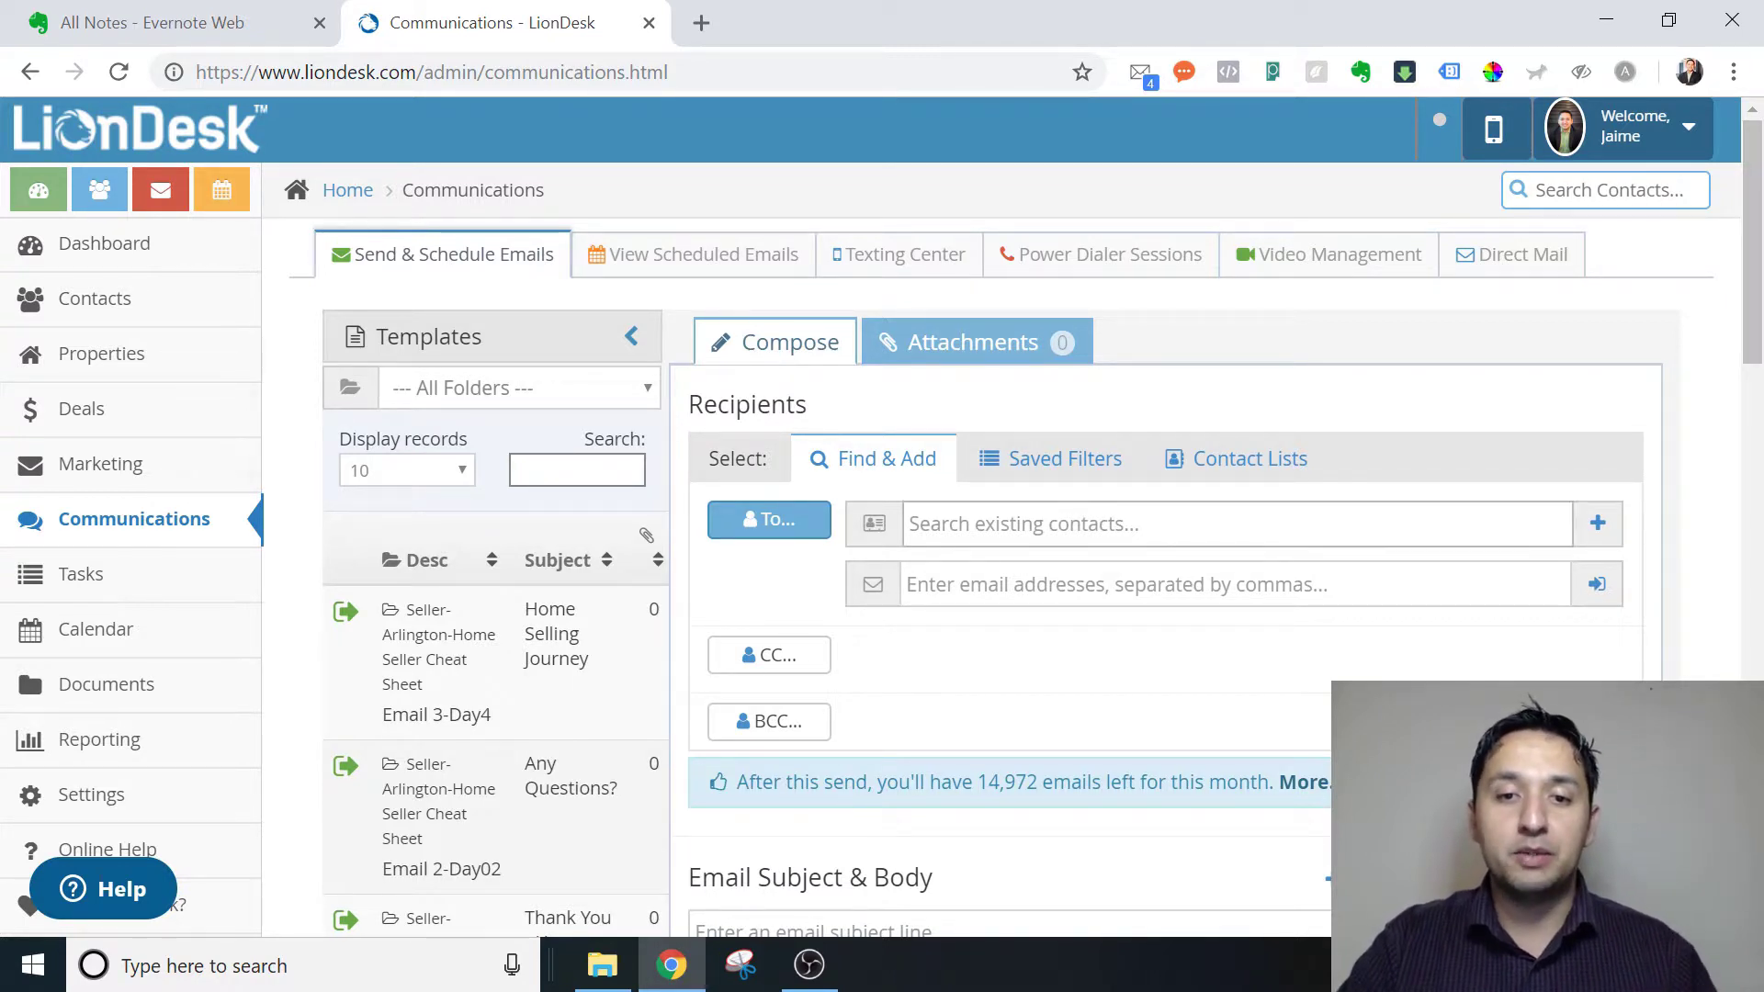
Add the searched existing contact as the recipient and move to the subject line.
left_click(1057, 524)
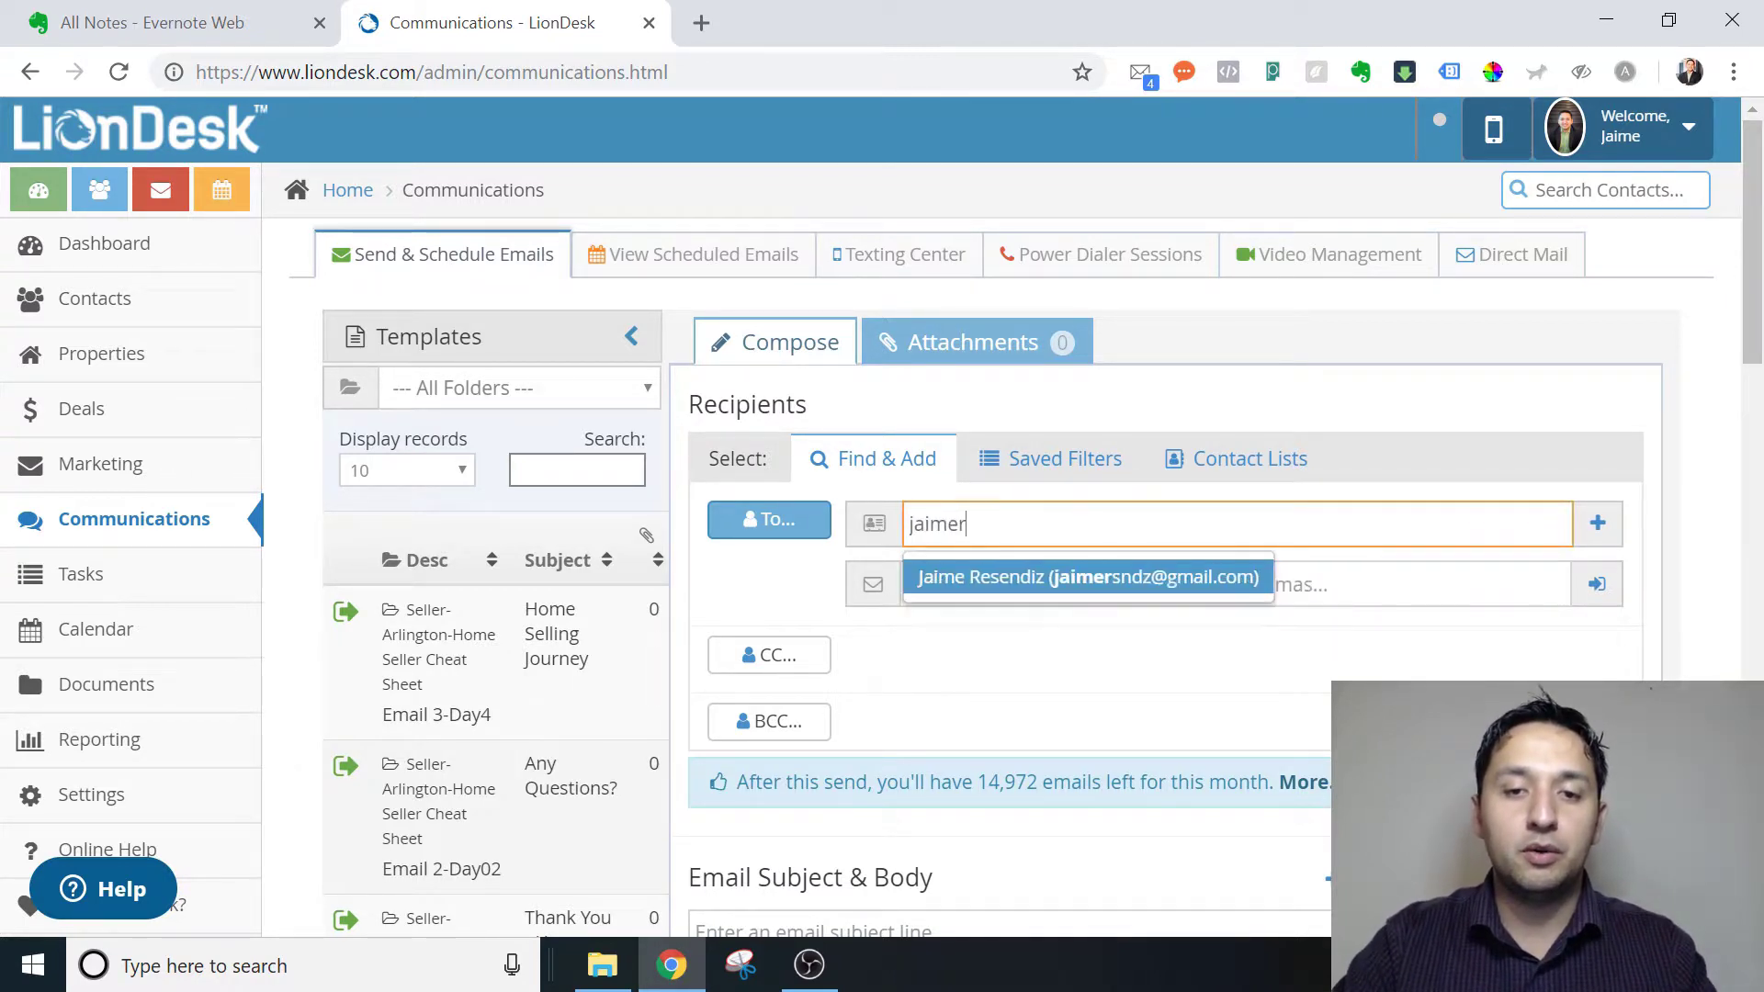
left_click(1002, 586)
left_click(1027, 707)
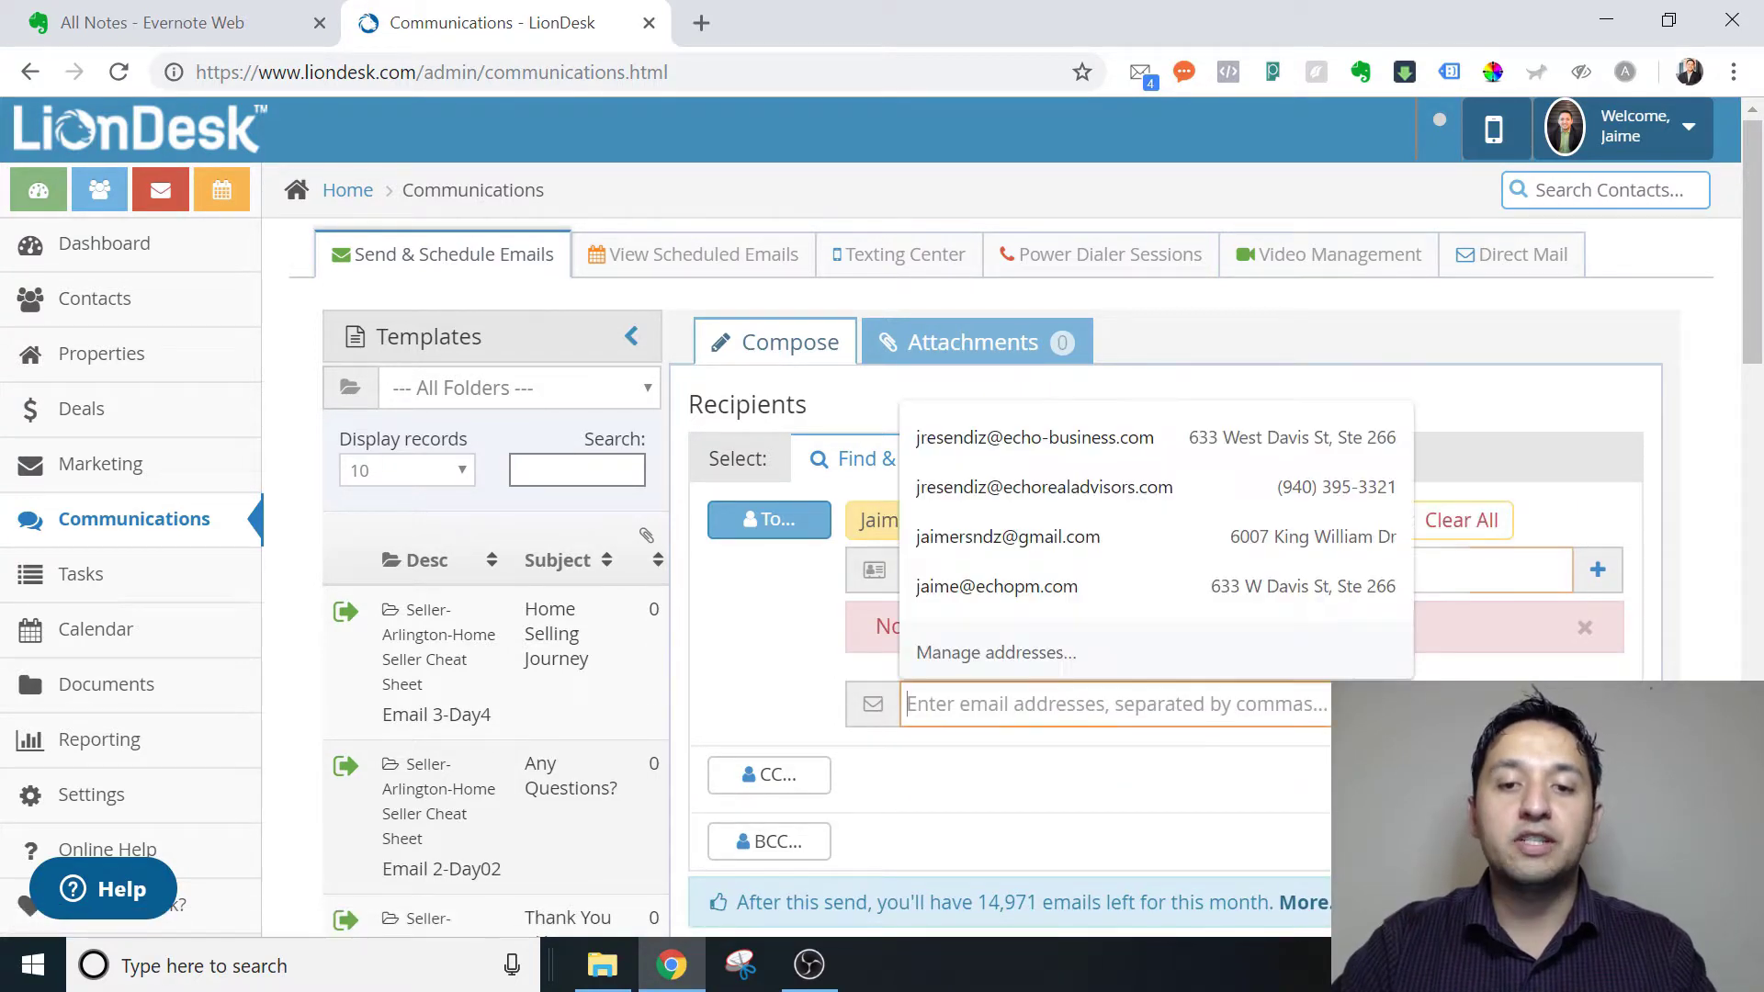
left_click_drag(1755, 230, 1755, 386)
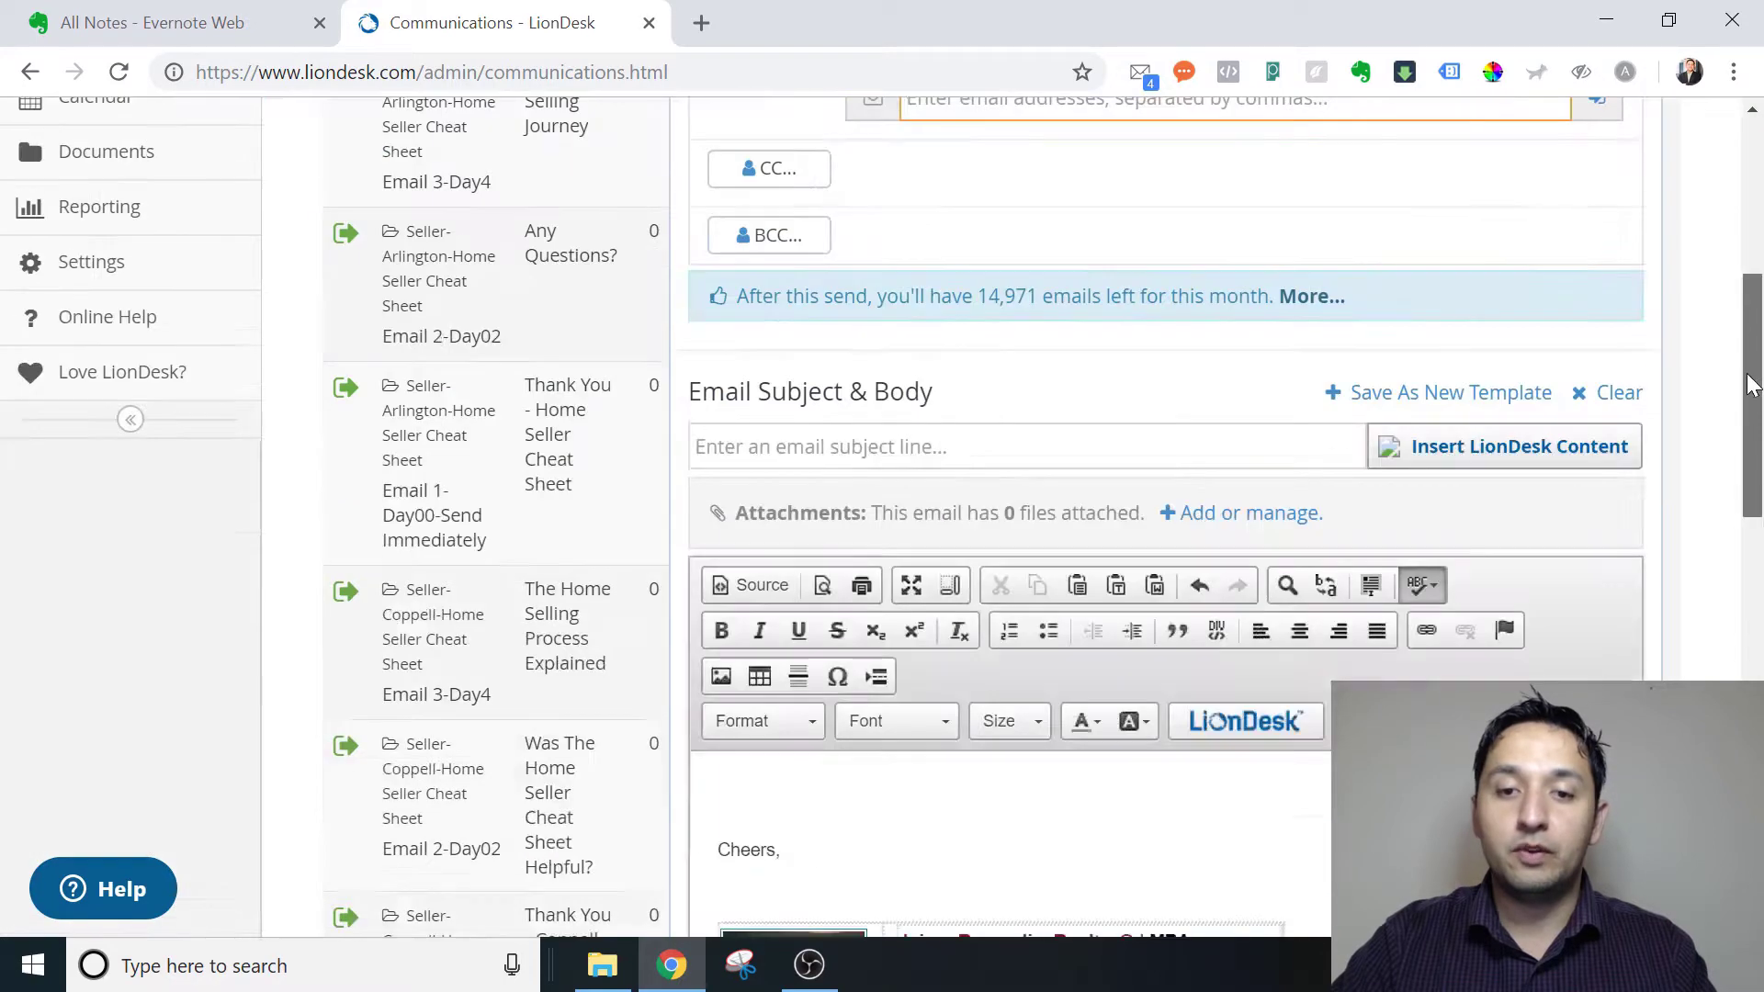
left_click(1010, 446)
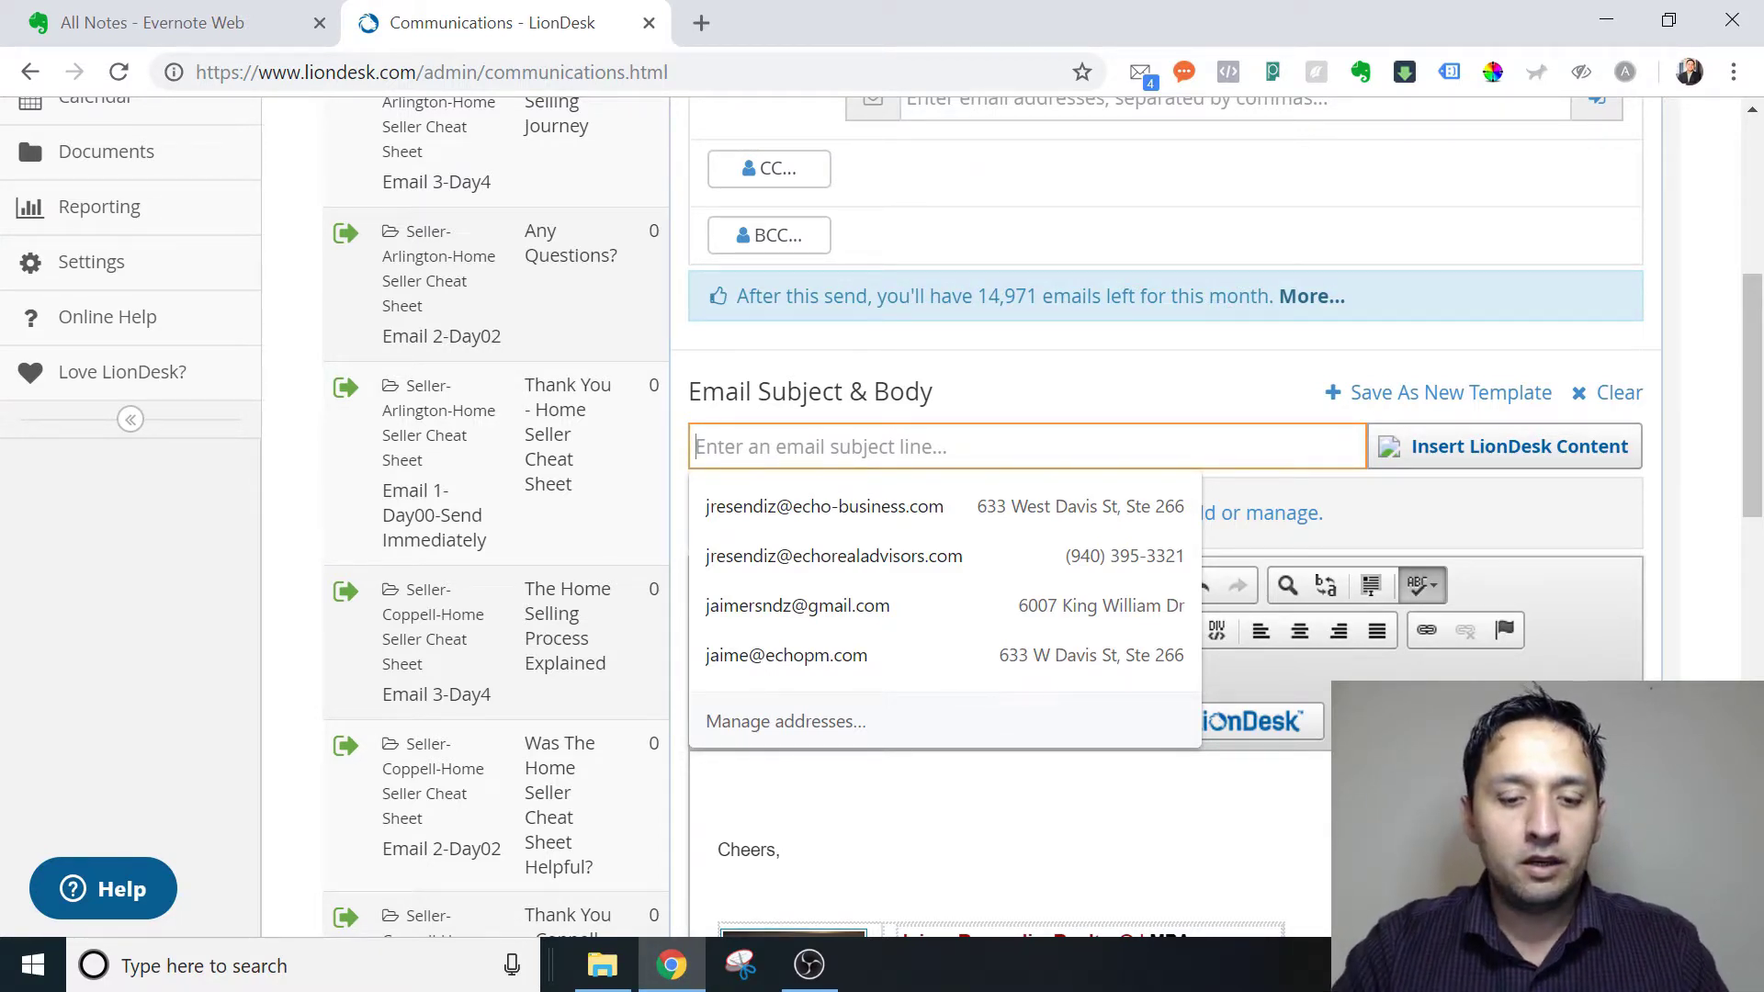
Enter 'Test Video' as the email subject.
type("Test VIdeo -")
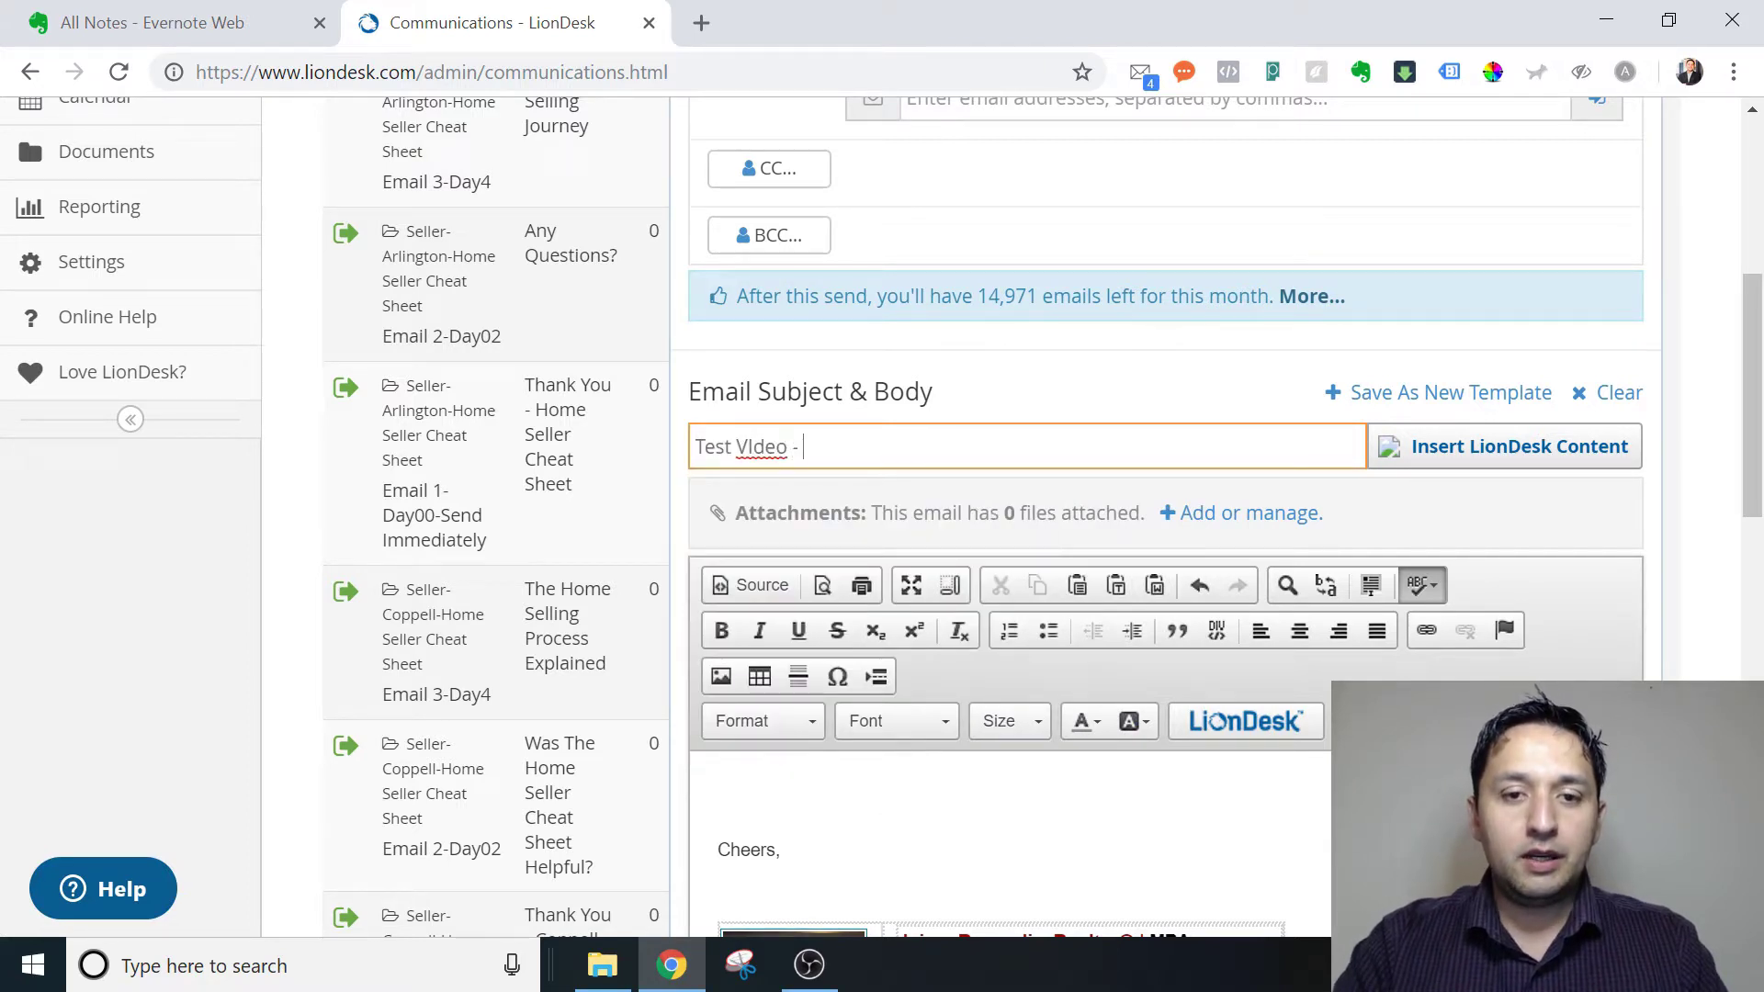
key("BackSpace")
key("BackSpace")
key("BackSpace")
key("BackSpace")
key("BackSpace")
key("BackSpace")
key("BackSpace")
type("ideo")
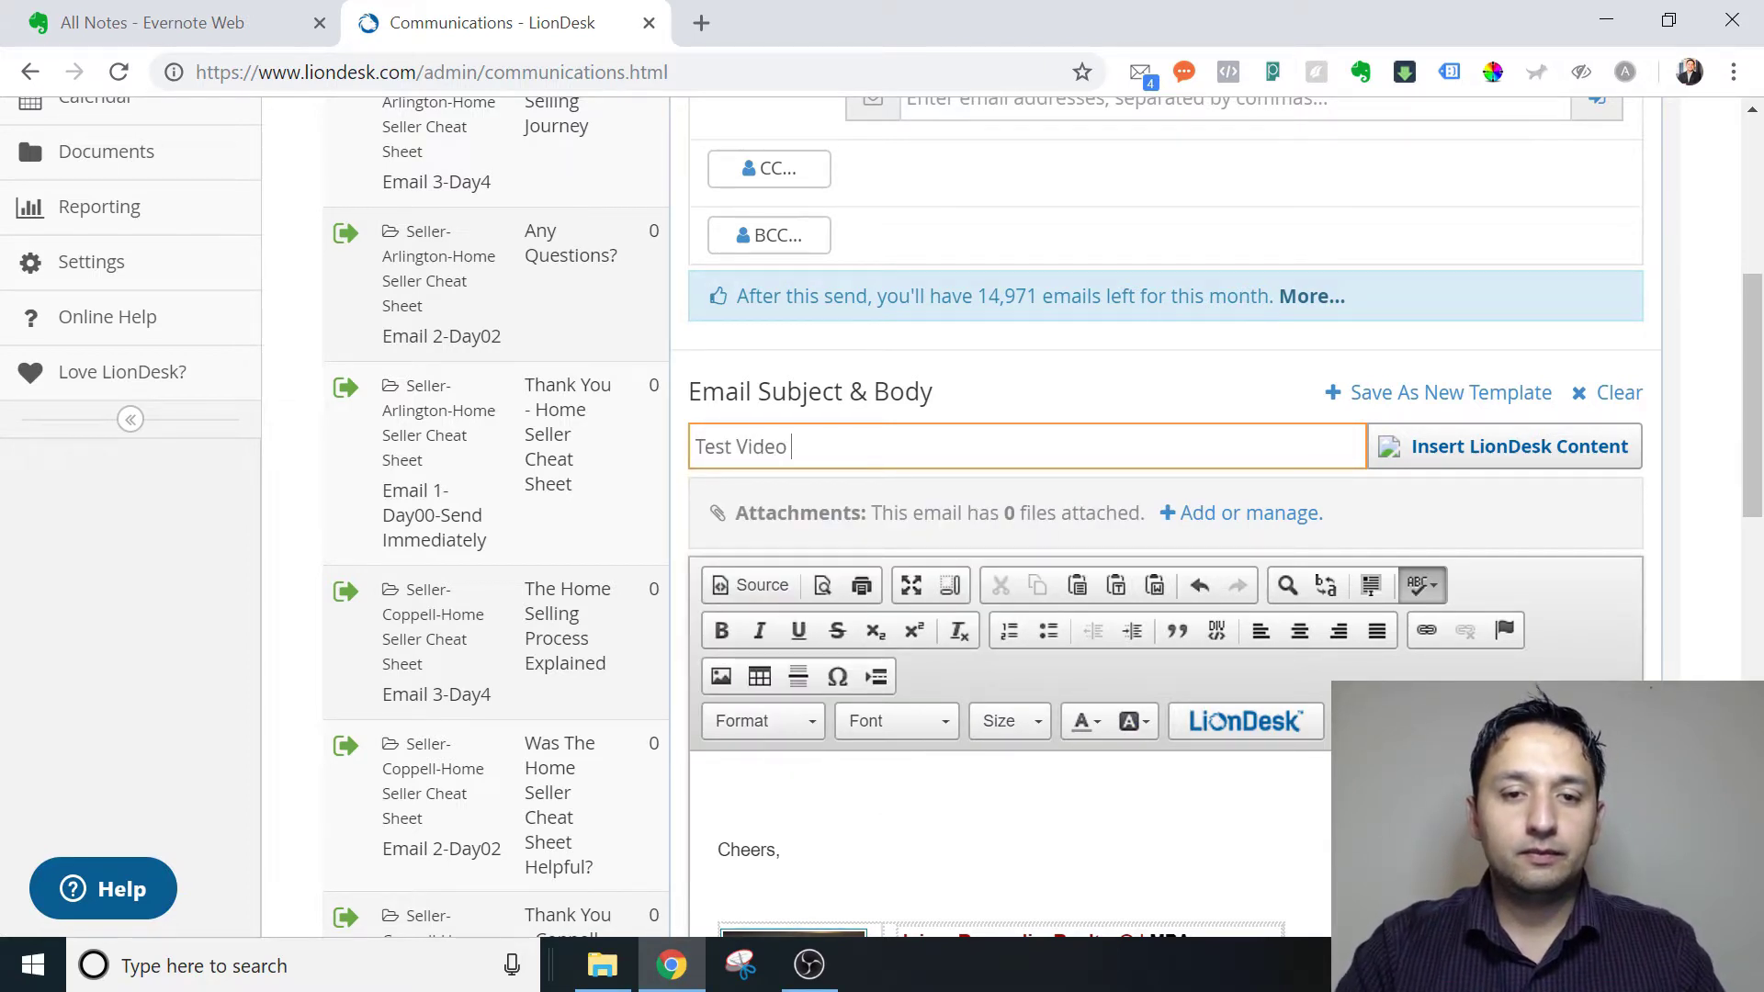
Insert the EREA-Buy-Sell-Invest.mp4 personal video into the email body.
left_click(719, 792)
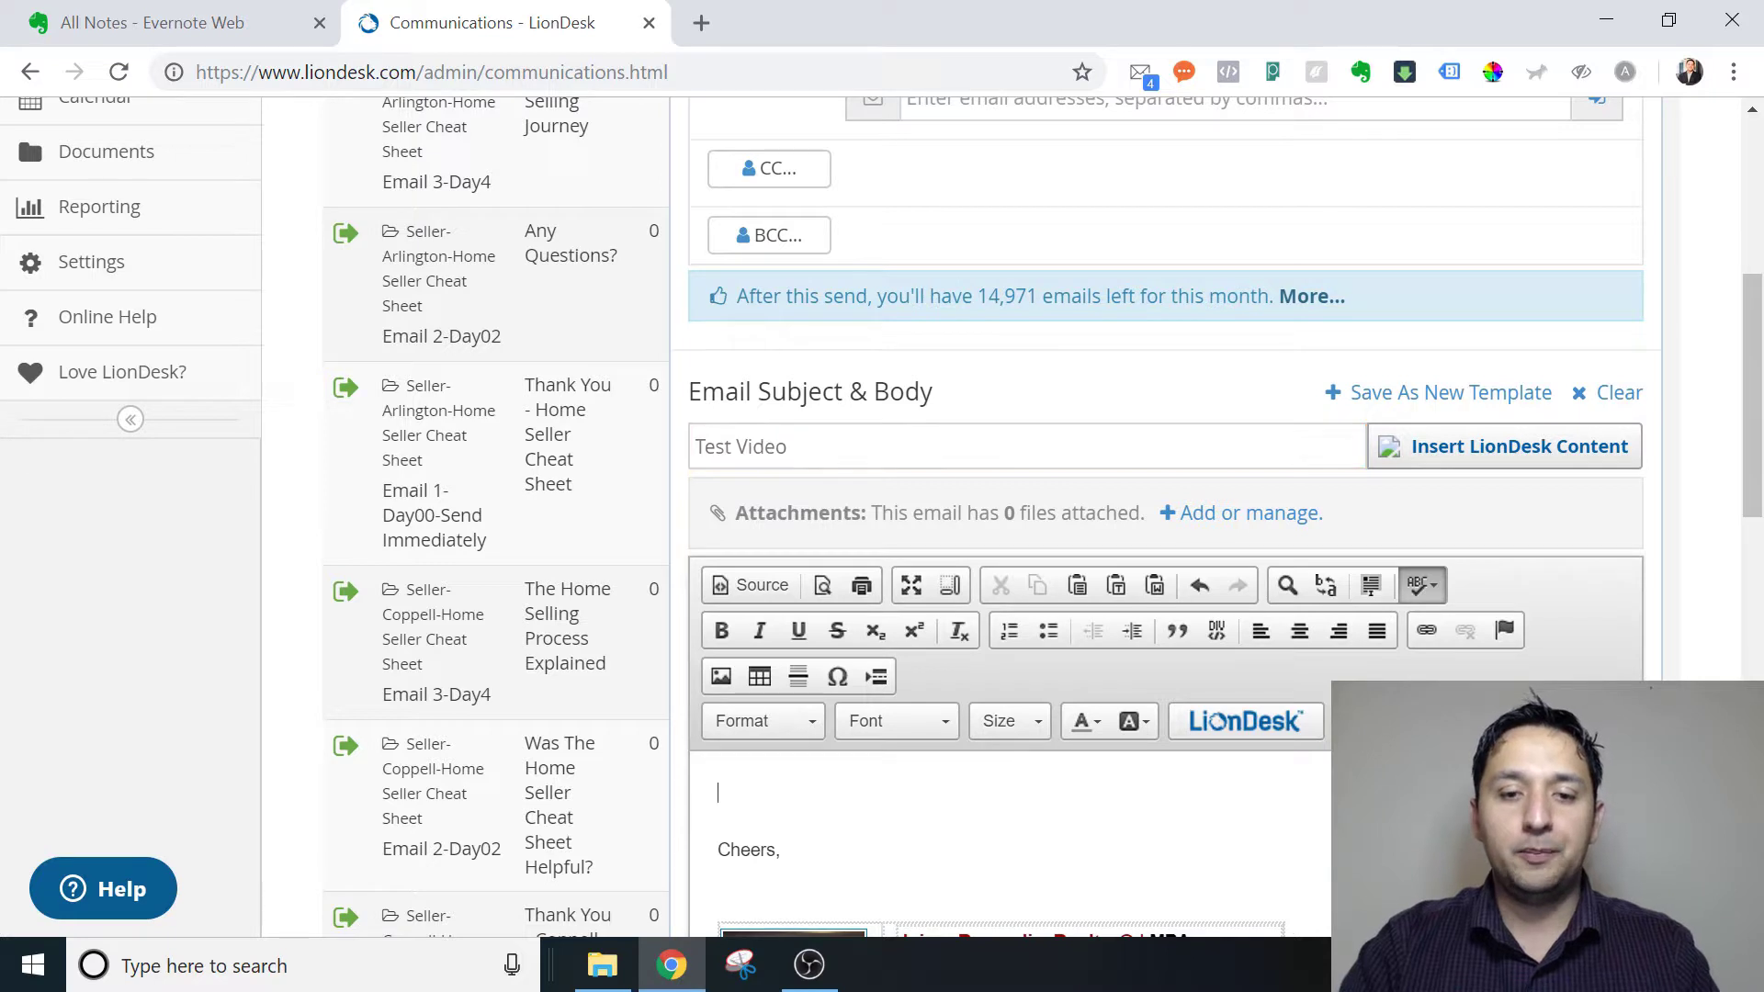
left_click_drag(1762, 429, 1761, 511)
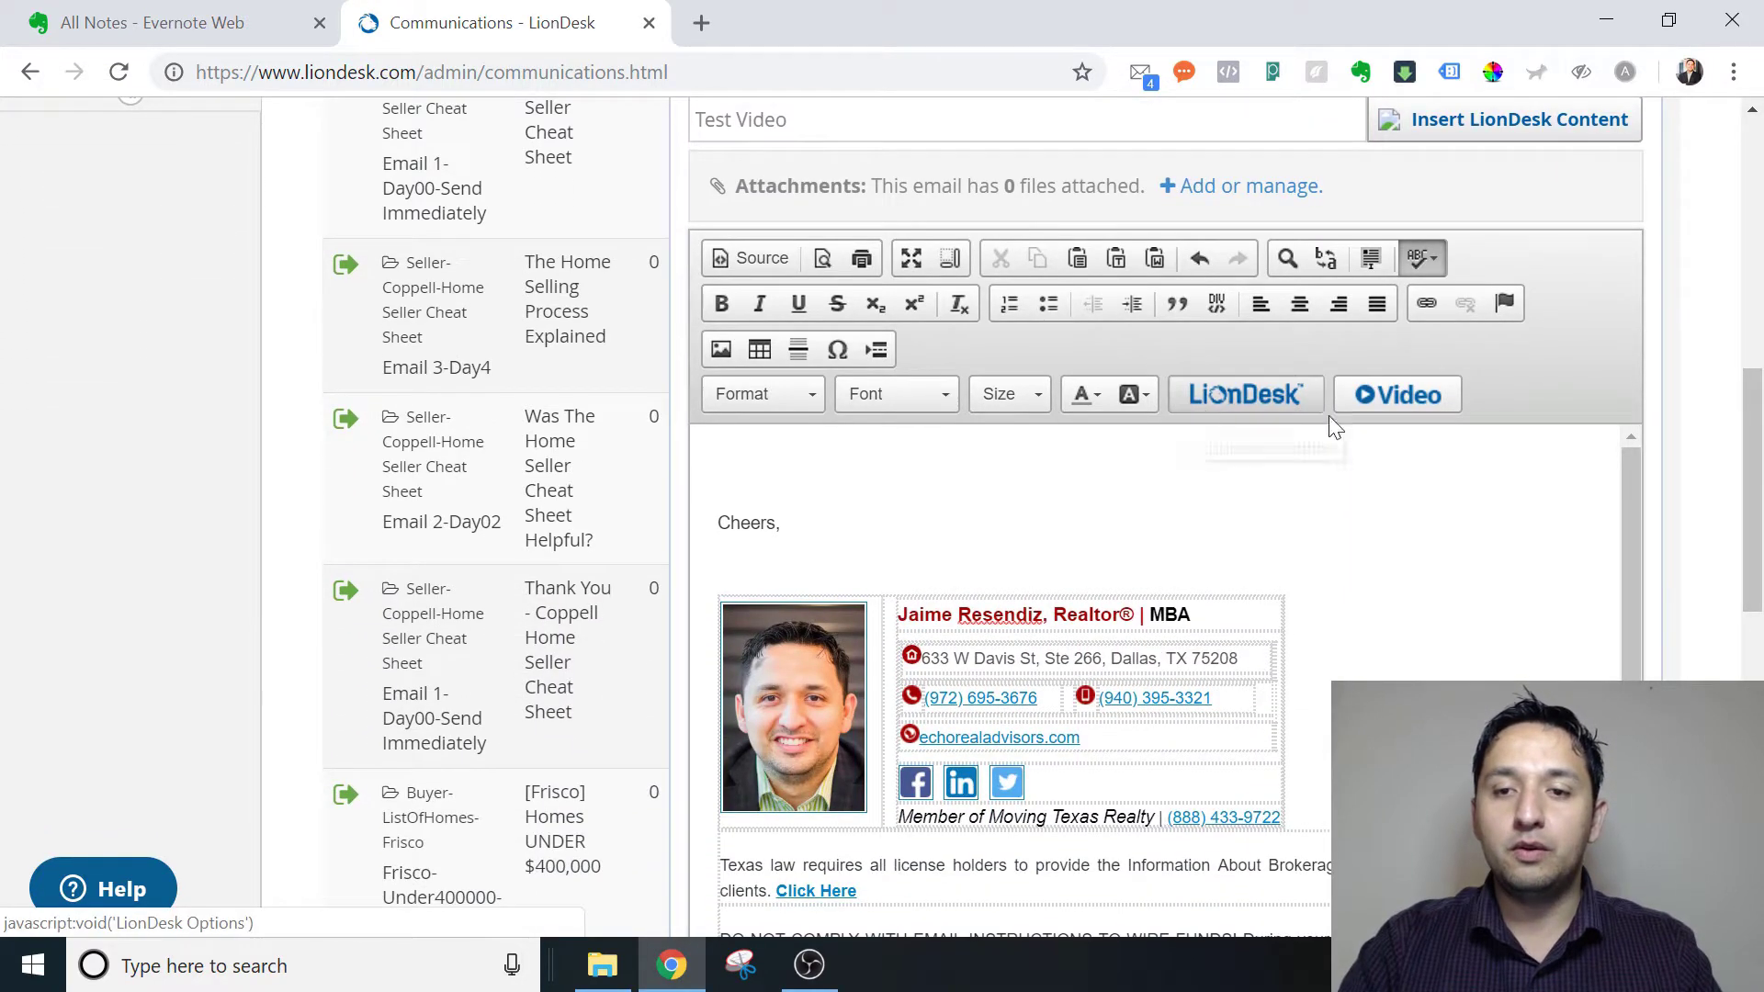
left_click(1392, 391)
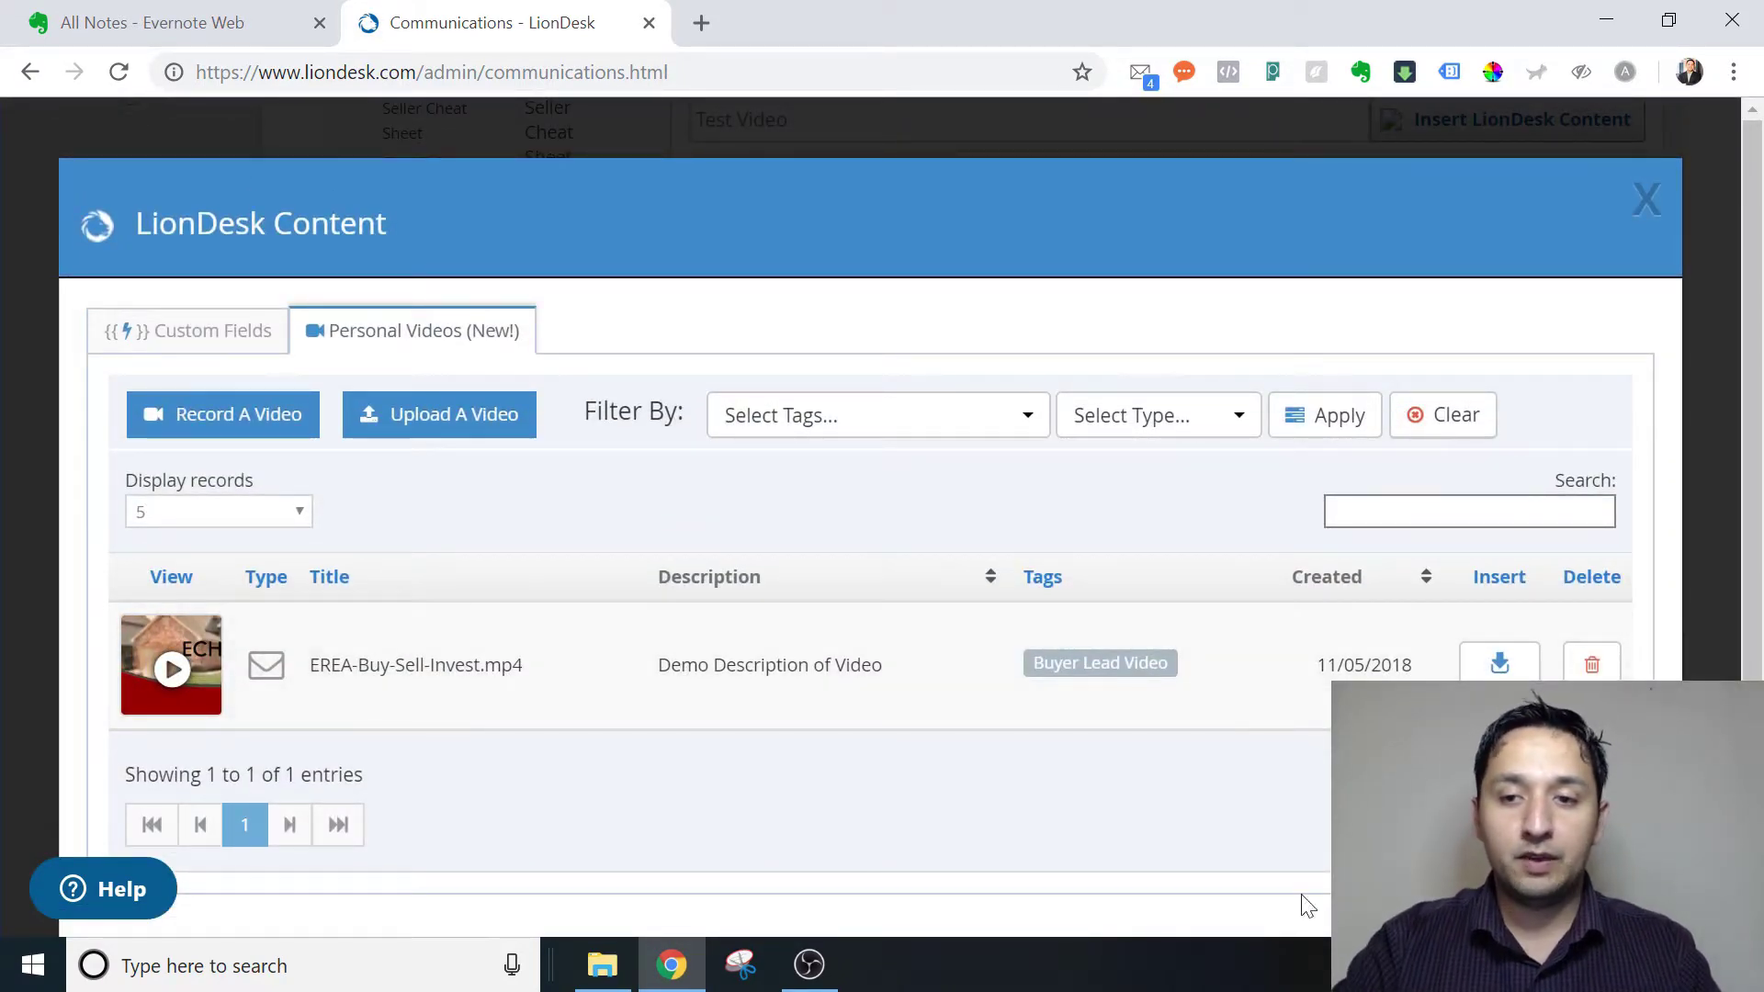
left_click(1499, 662)
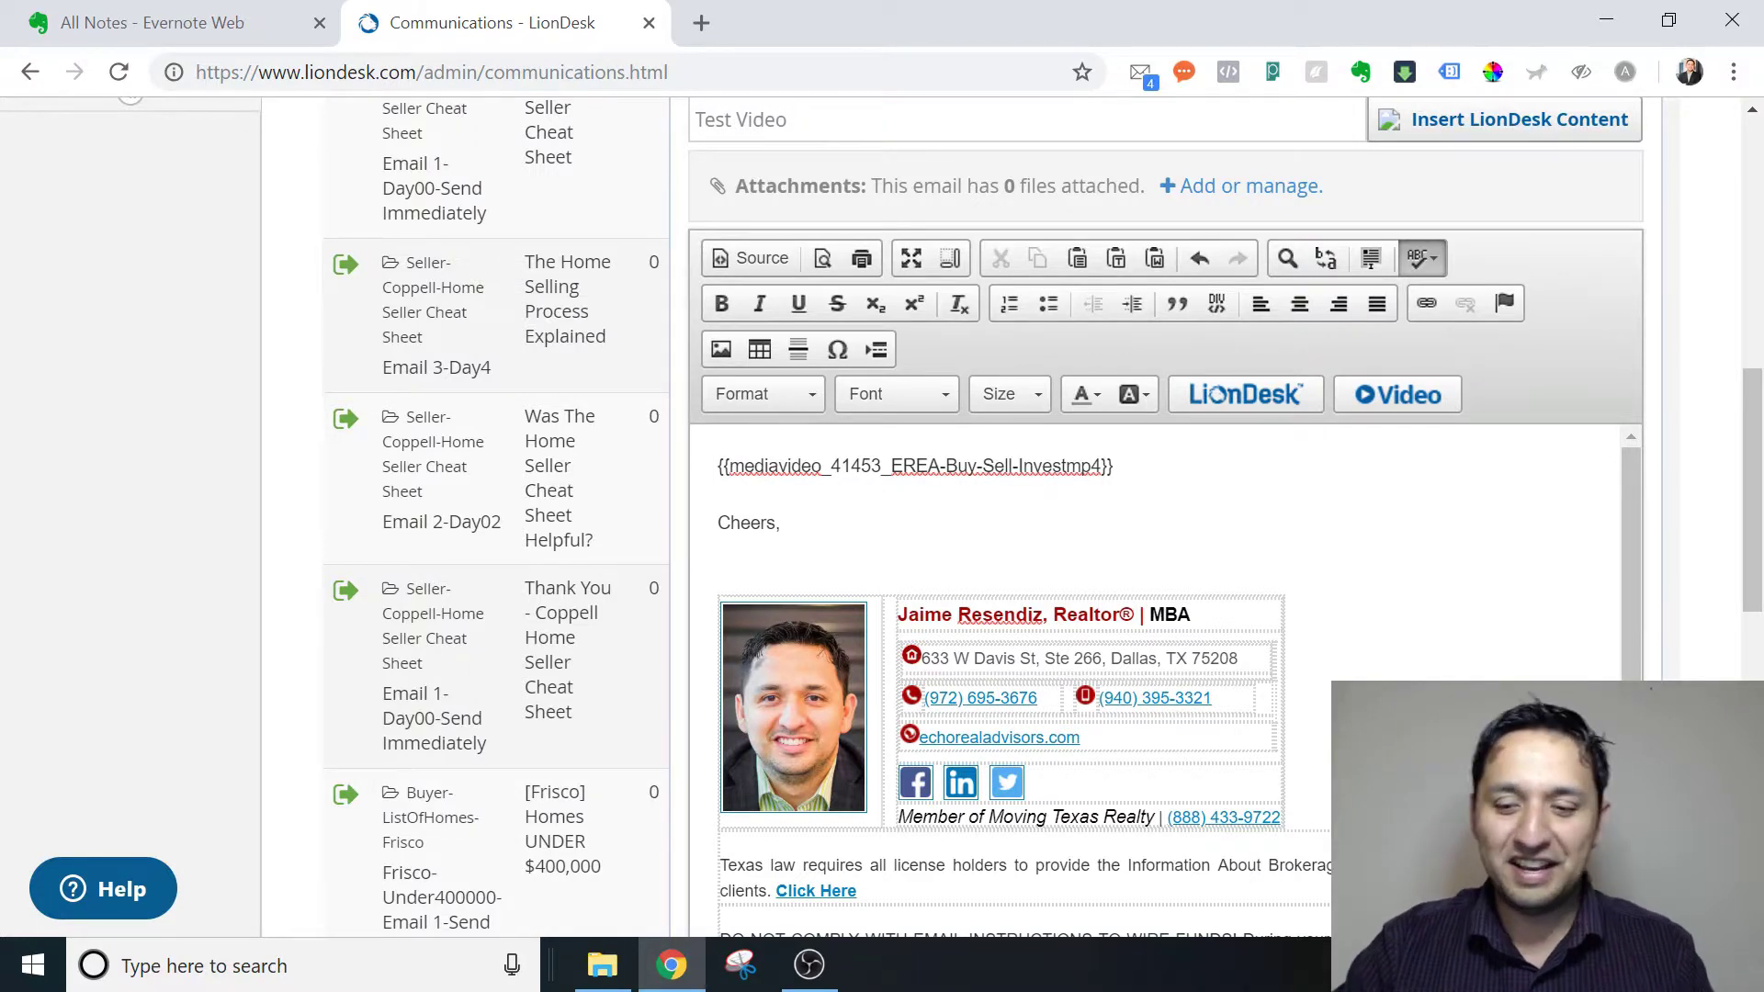
Write 'Hello,' and 'Check out my video below:' above the video in the body.
key("Return")
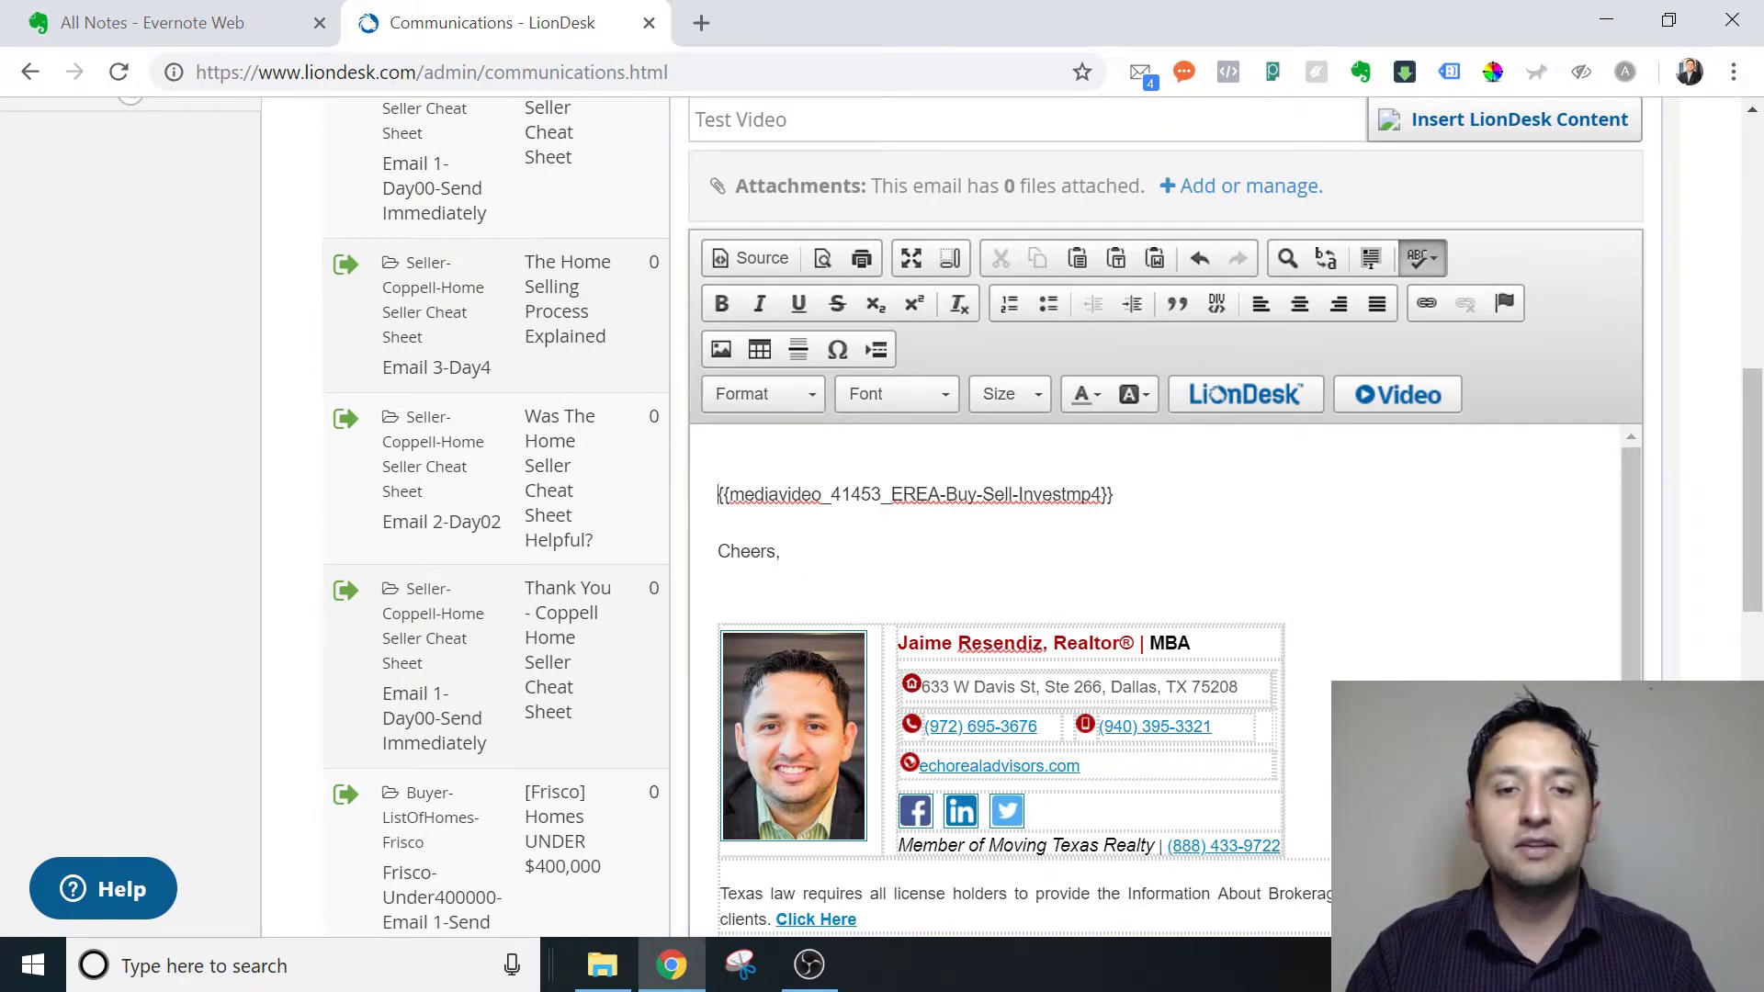
left_click(717, 494)
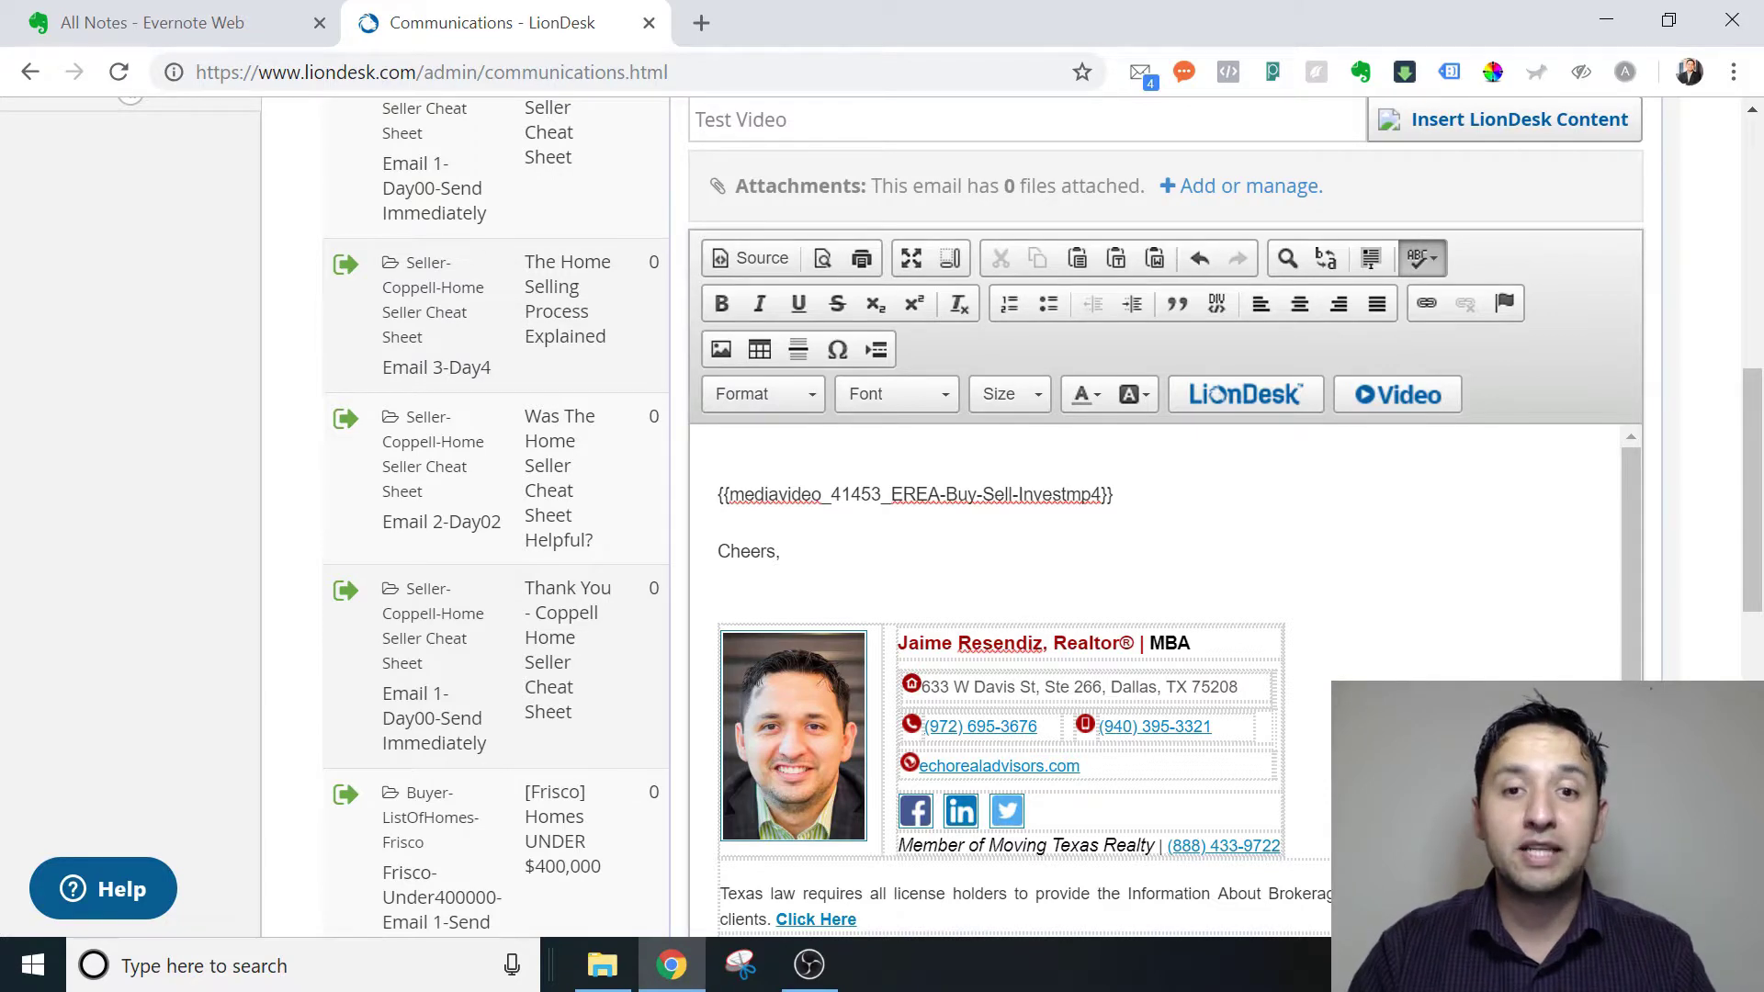
left_click(719, 466)
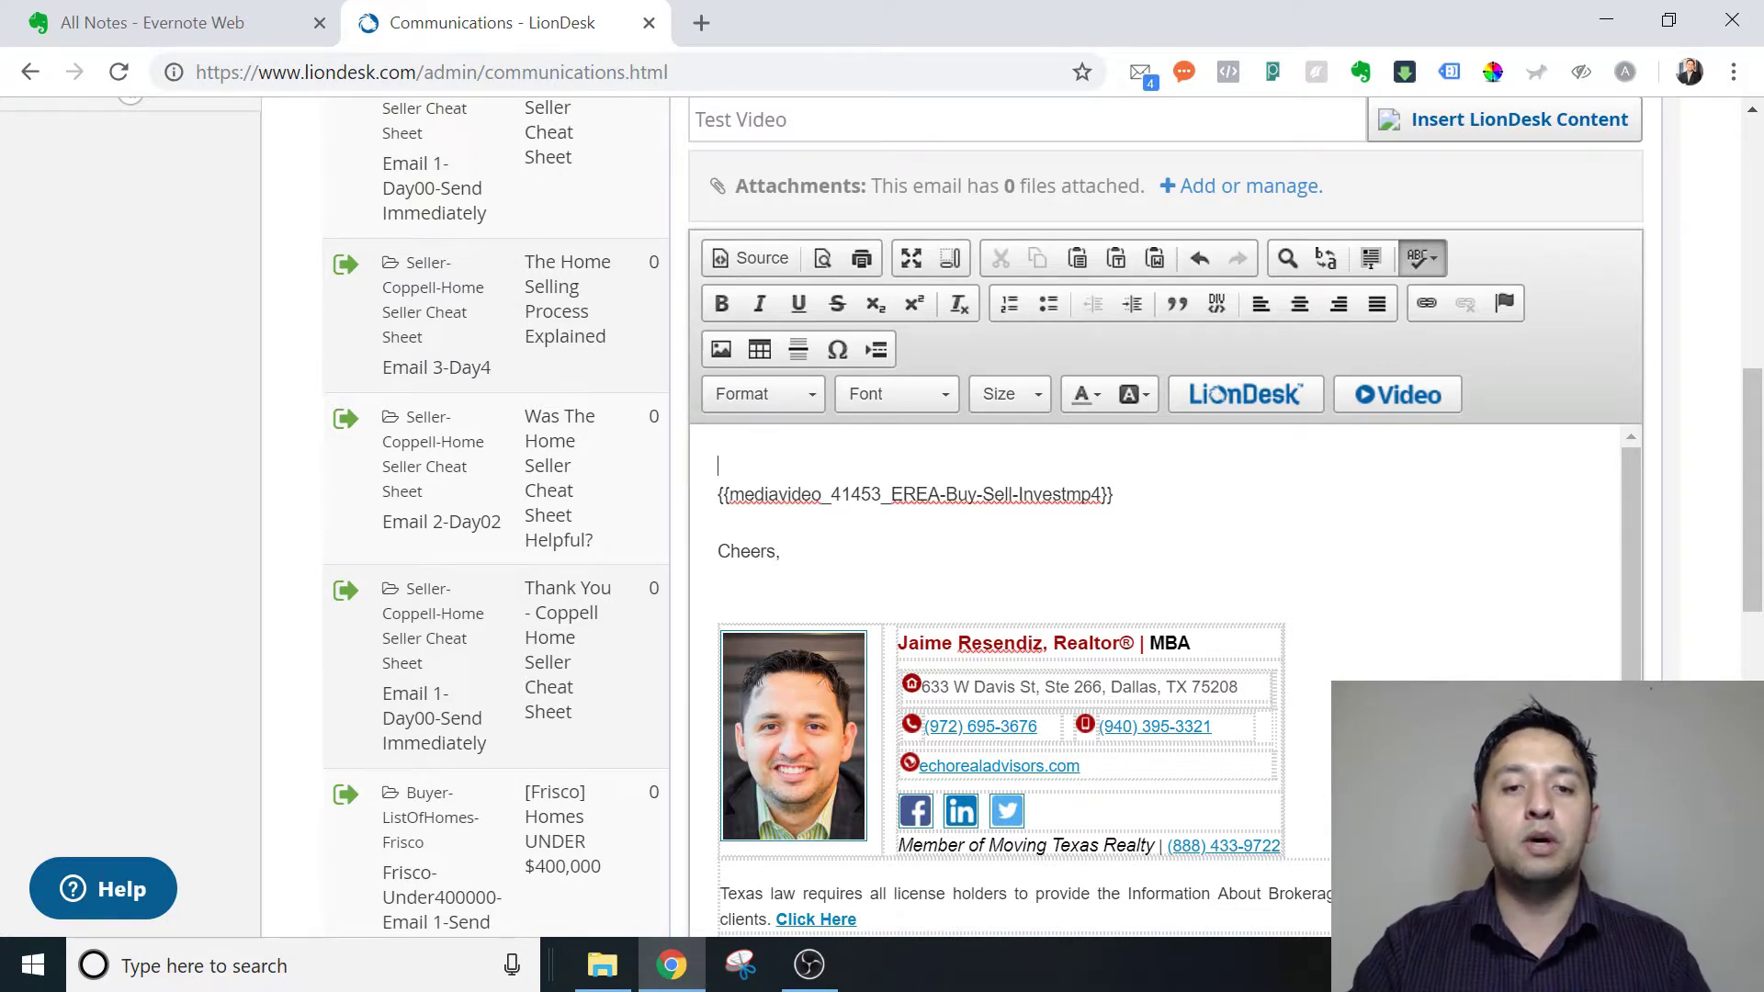
type("Hello,")
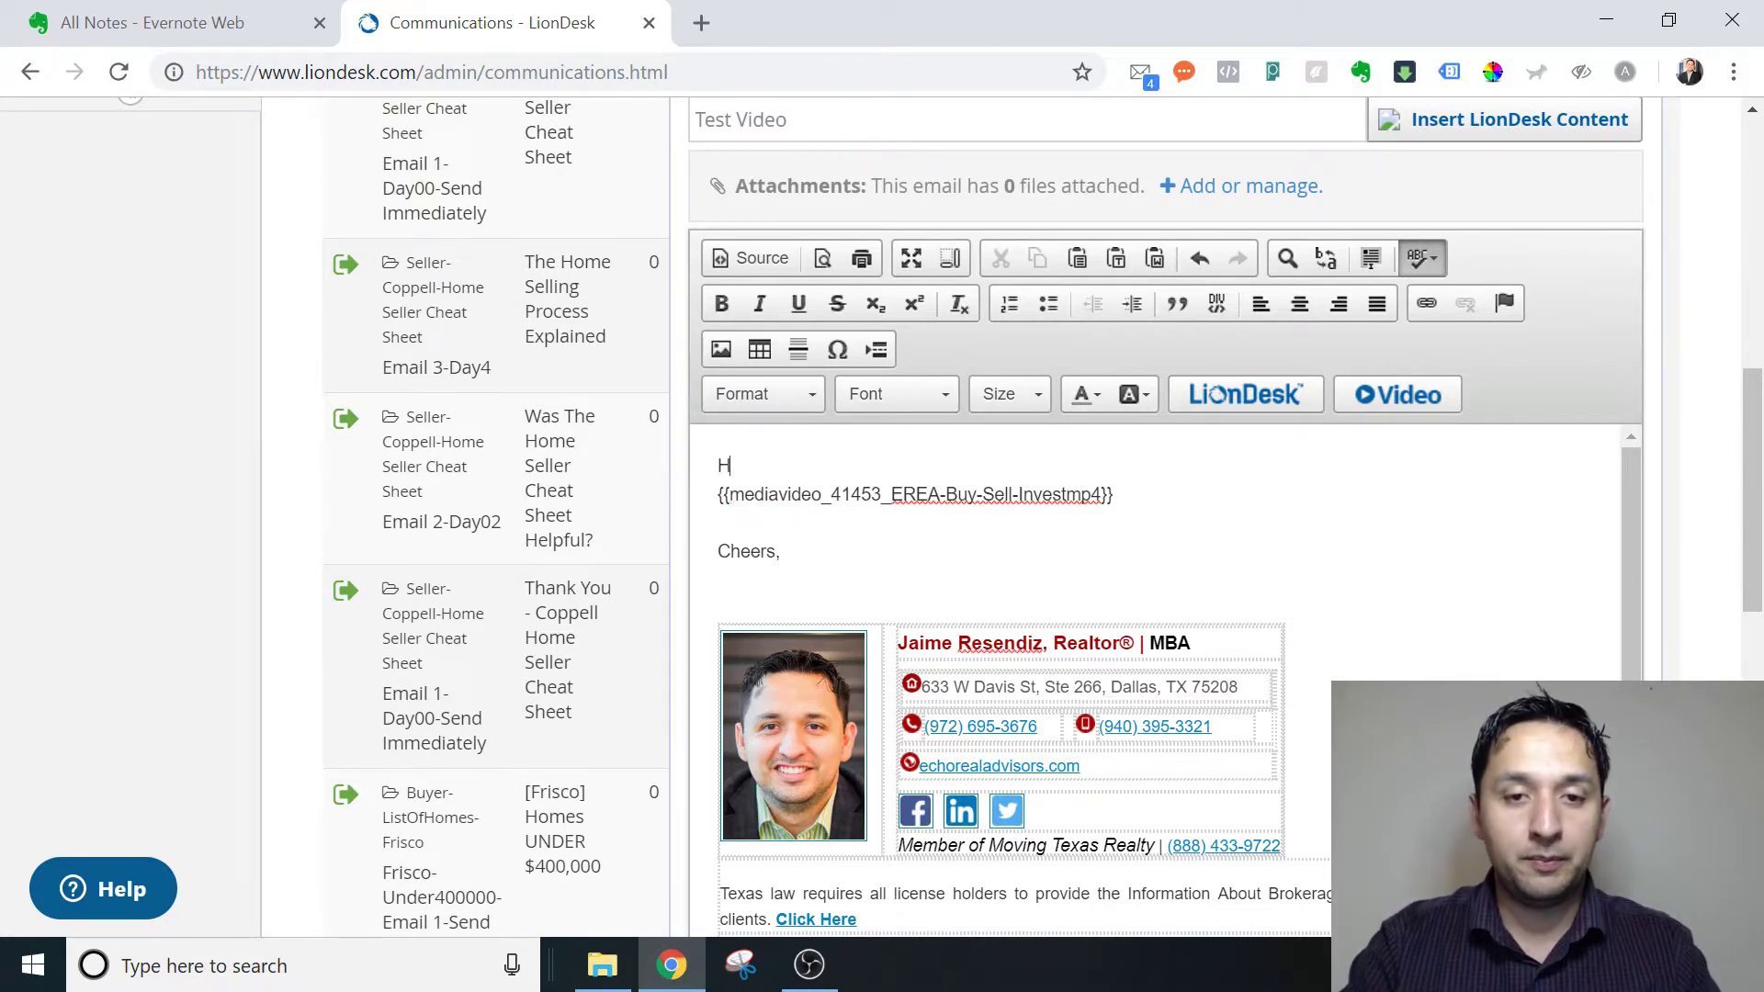
key("Return")
type("Test")
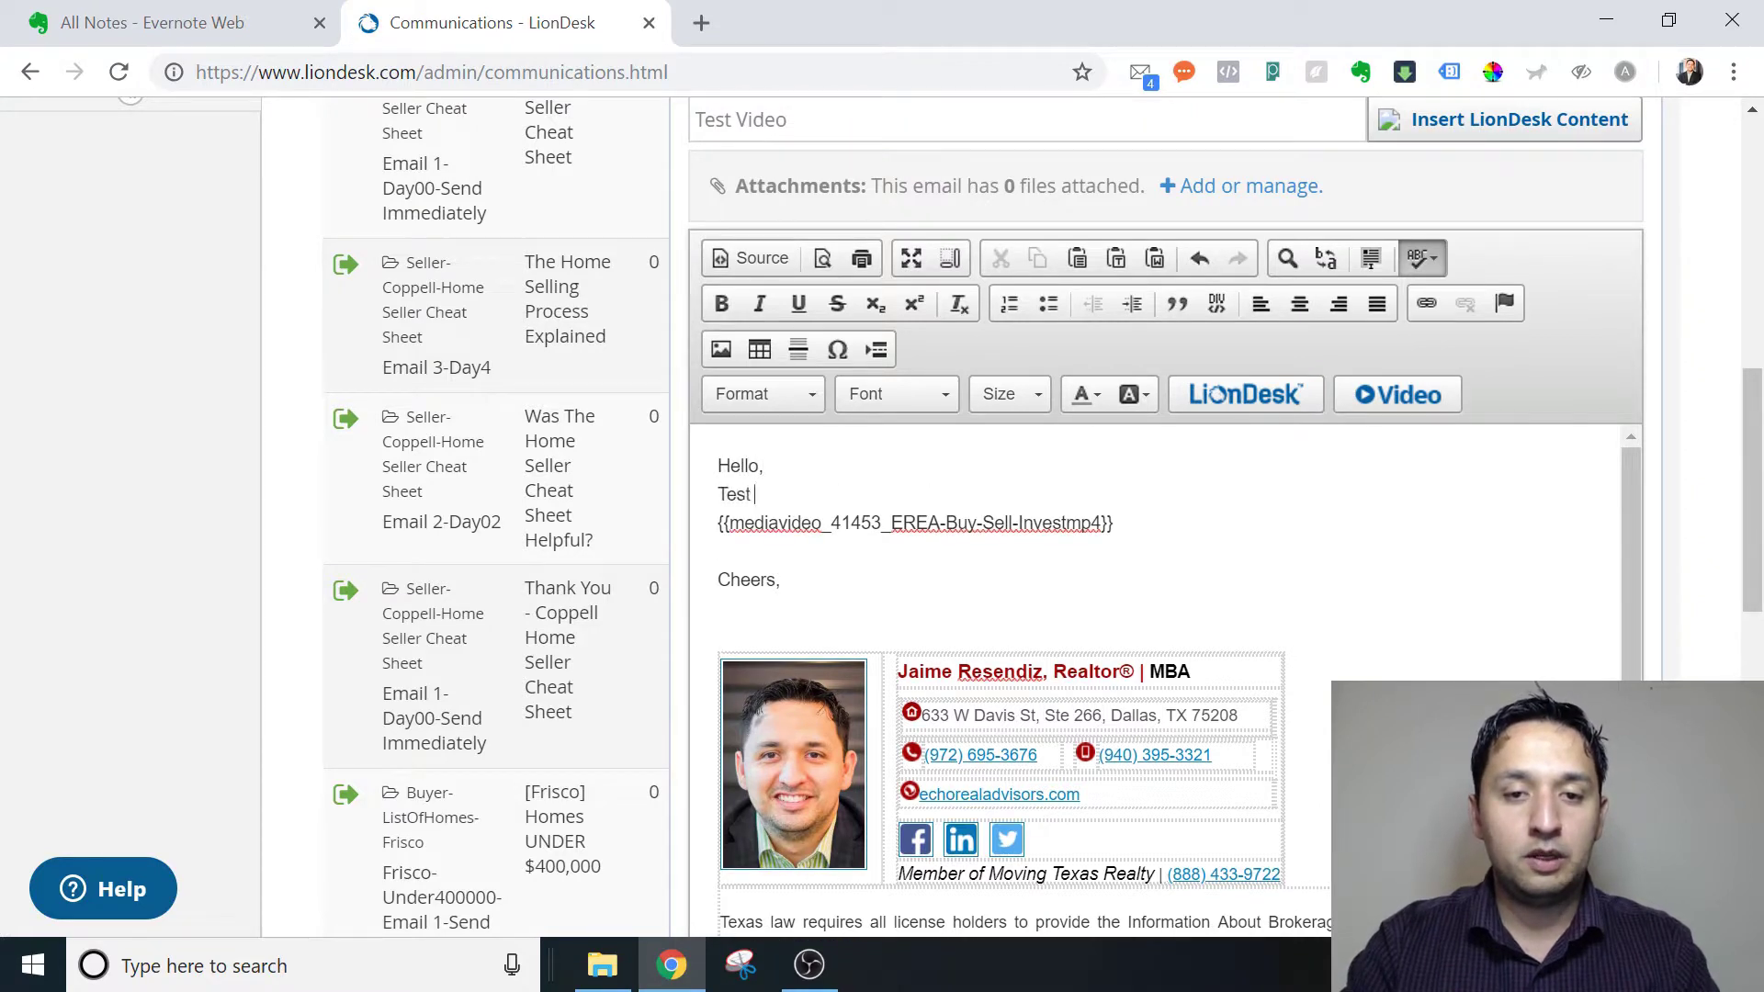
key("BackSpace")
key("BackSpace")
key("BackSpace")
key("BackSpace")
key("Return")
type("Test Vi")
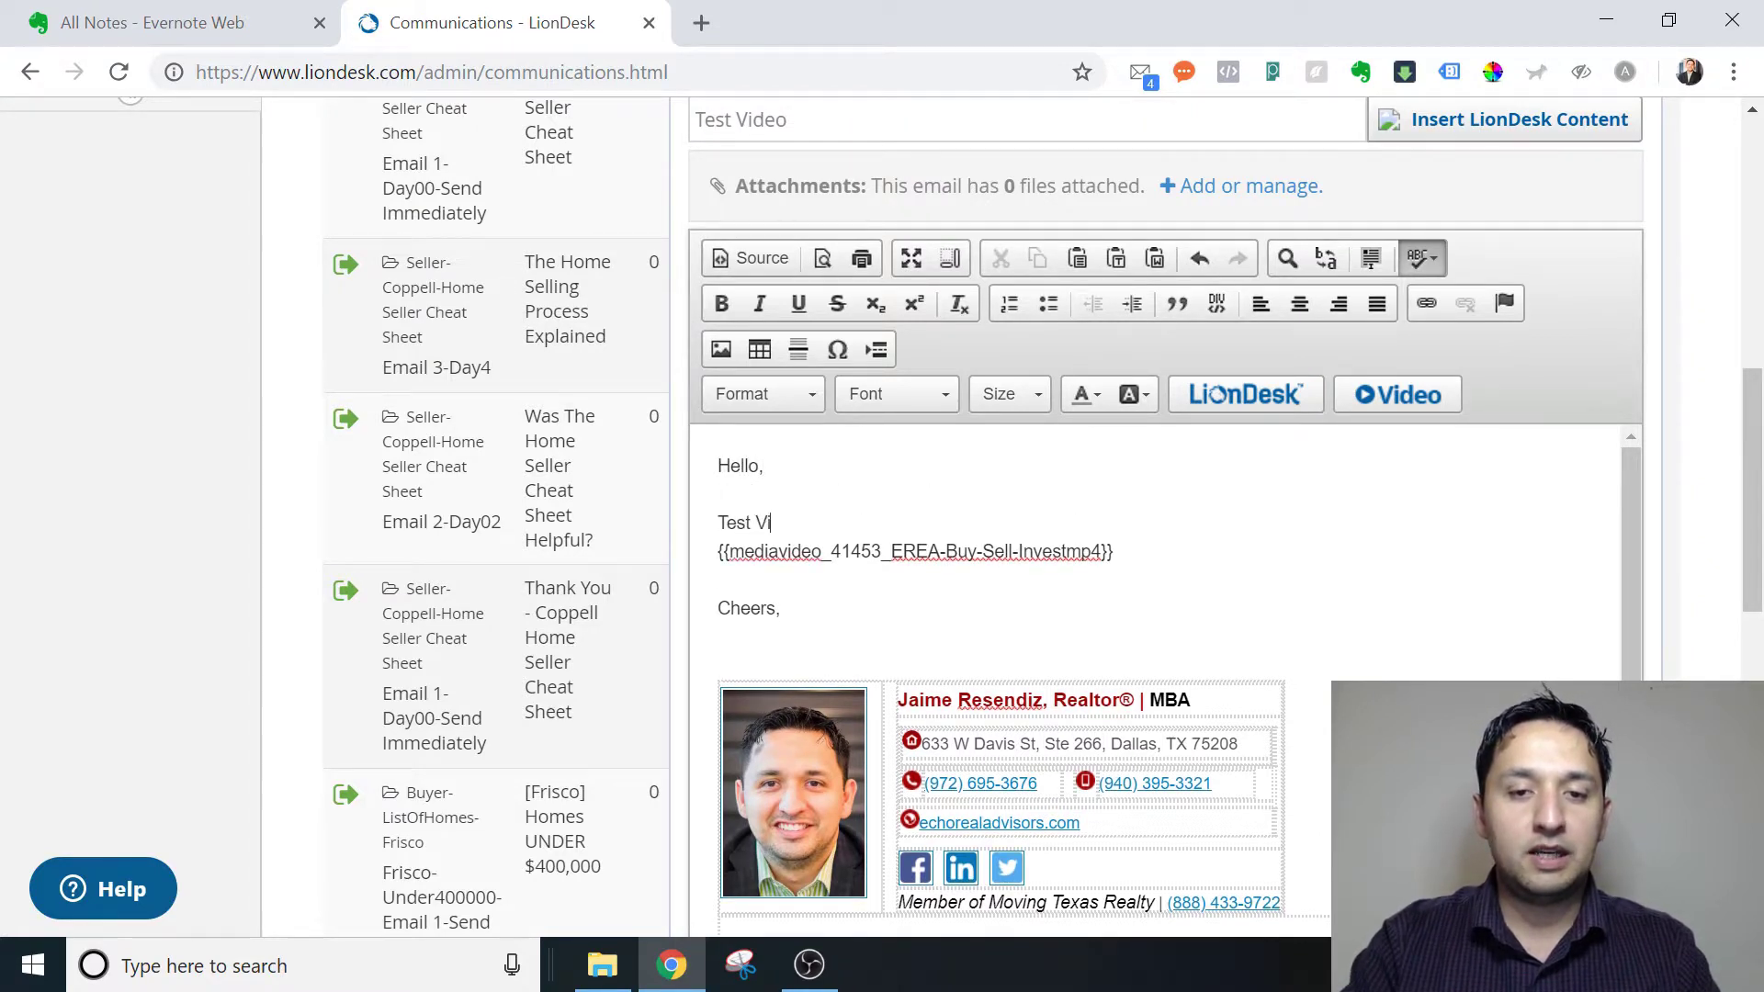
type("deo Below")
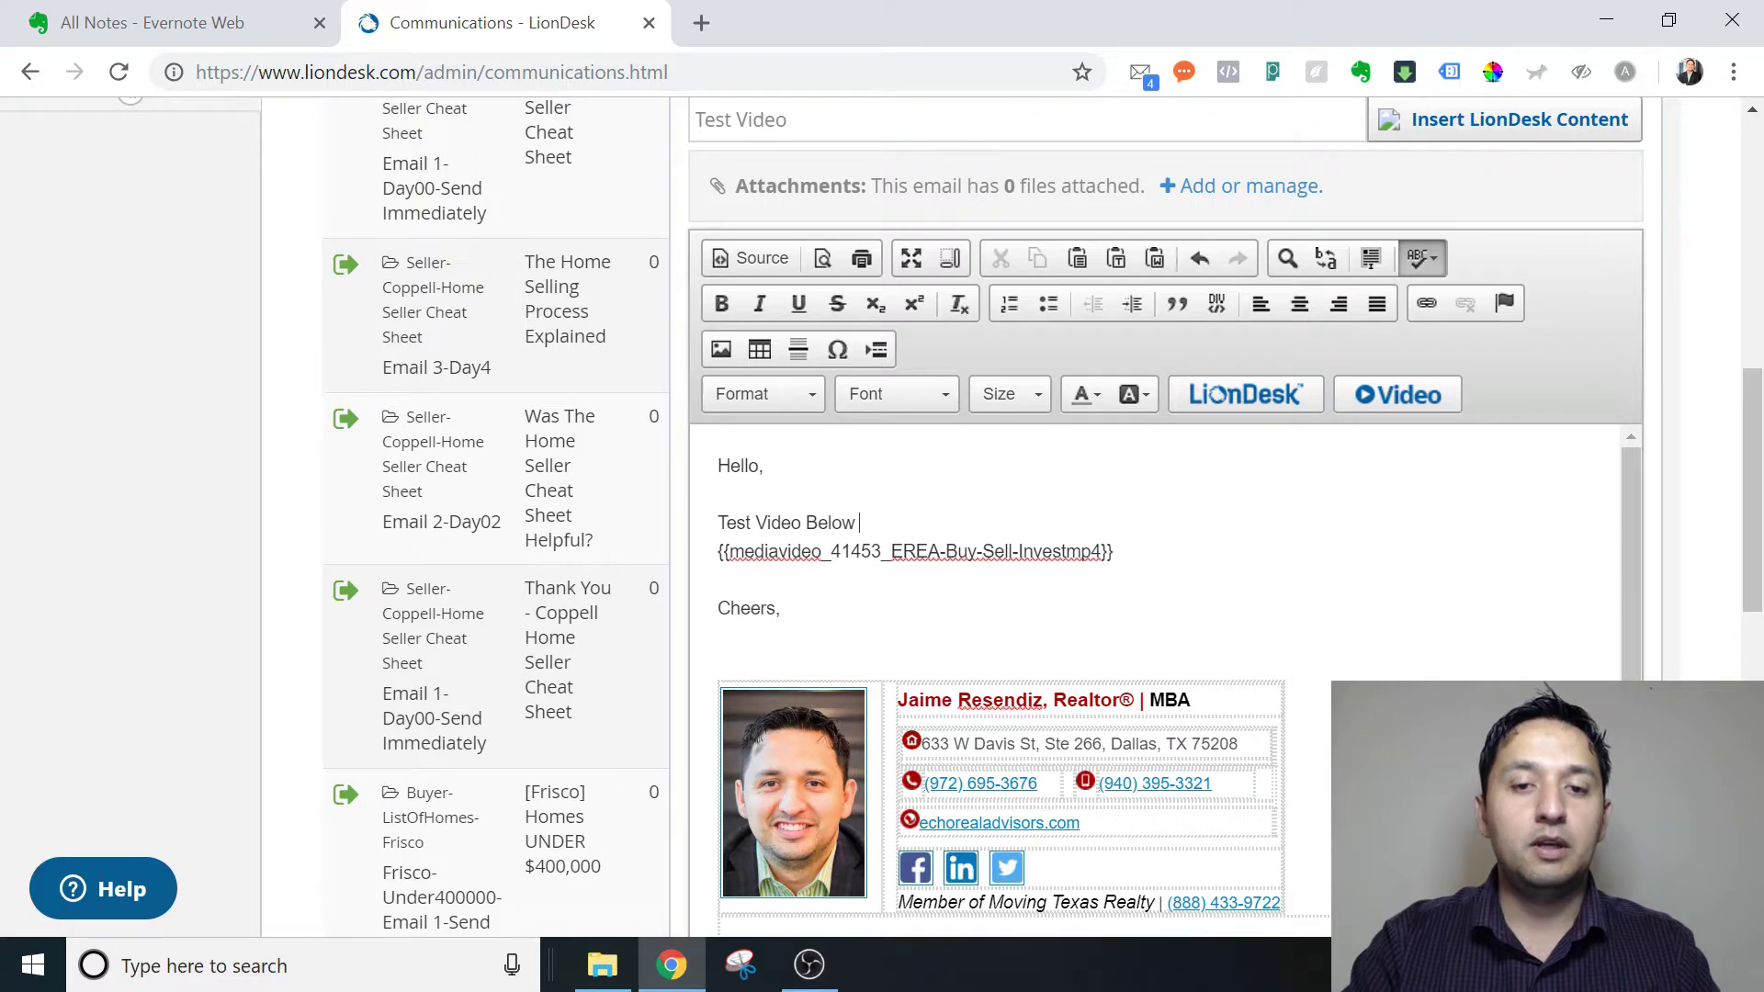
key("BackSpace")
key("BackSpace")
key("BackSpace")
key("BackSpace")
key("BackSpace")
key("BackSpace")
key("BackSpace")
key("BackSpace")
key("BackSpace")
key("BackSpace")
key("BackSpace")
key("BackSpace")
key("BackSpace")
key("BackSpace")
key("BackSpace")
key("BackSpace")
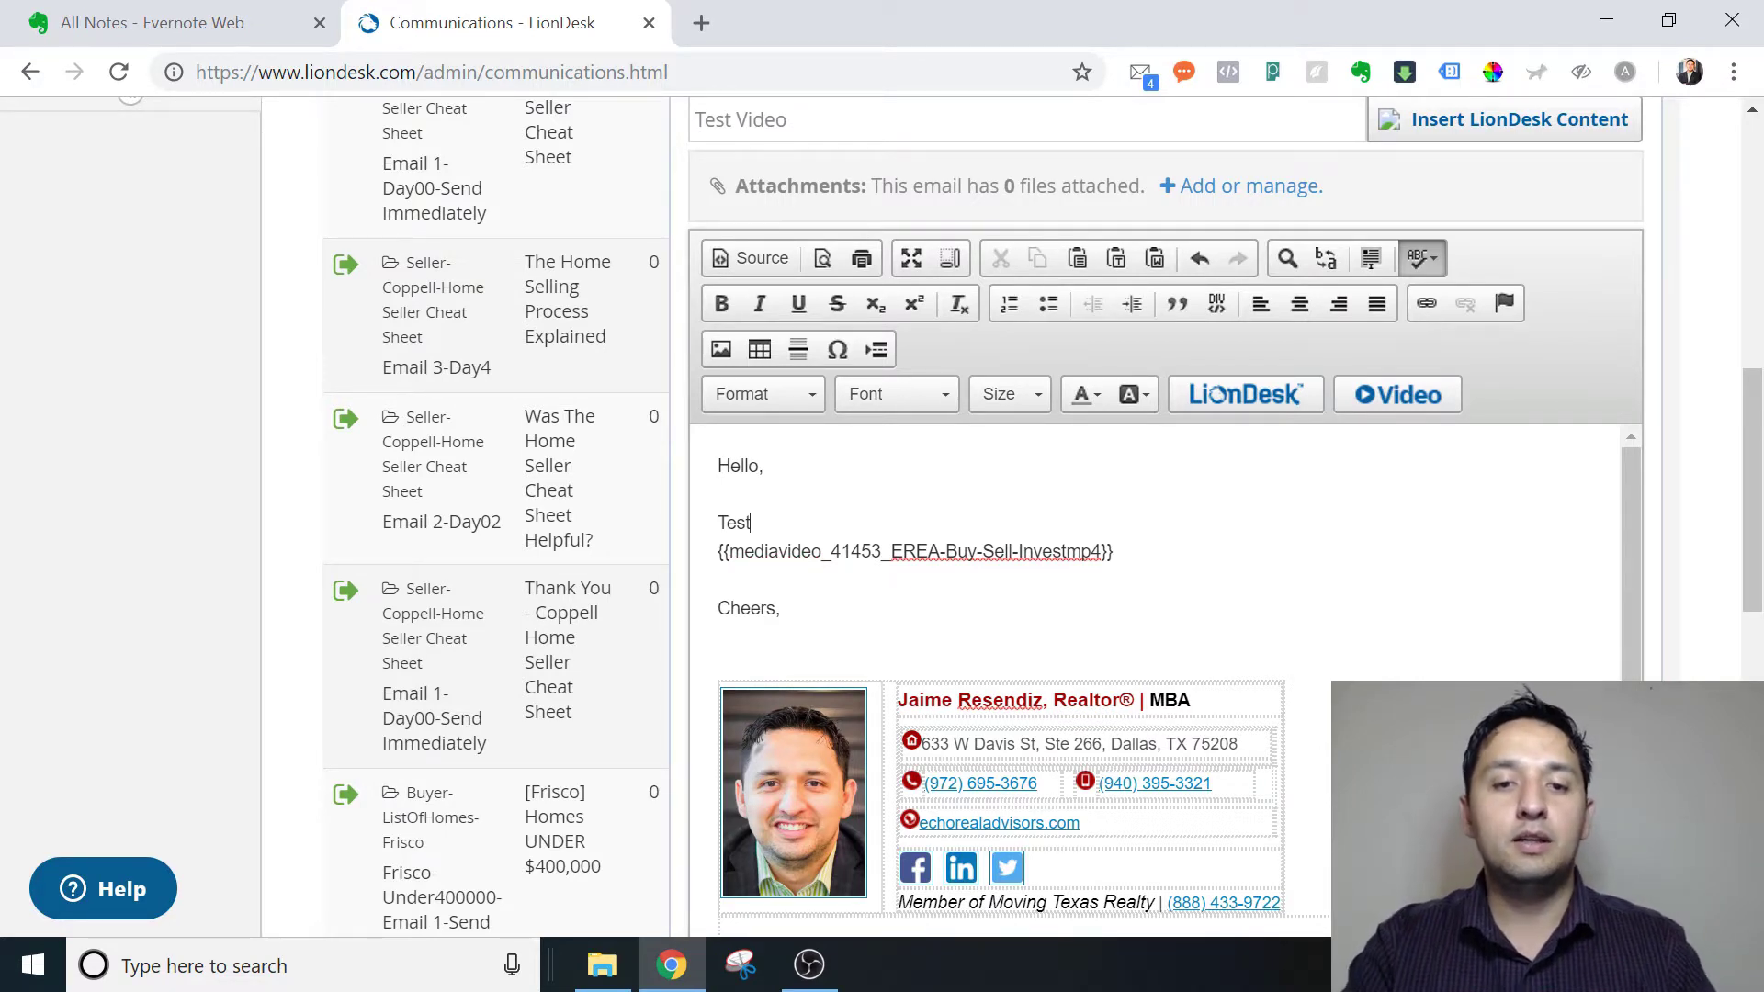
key("BackSpace")
type("Check ou")
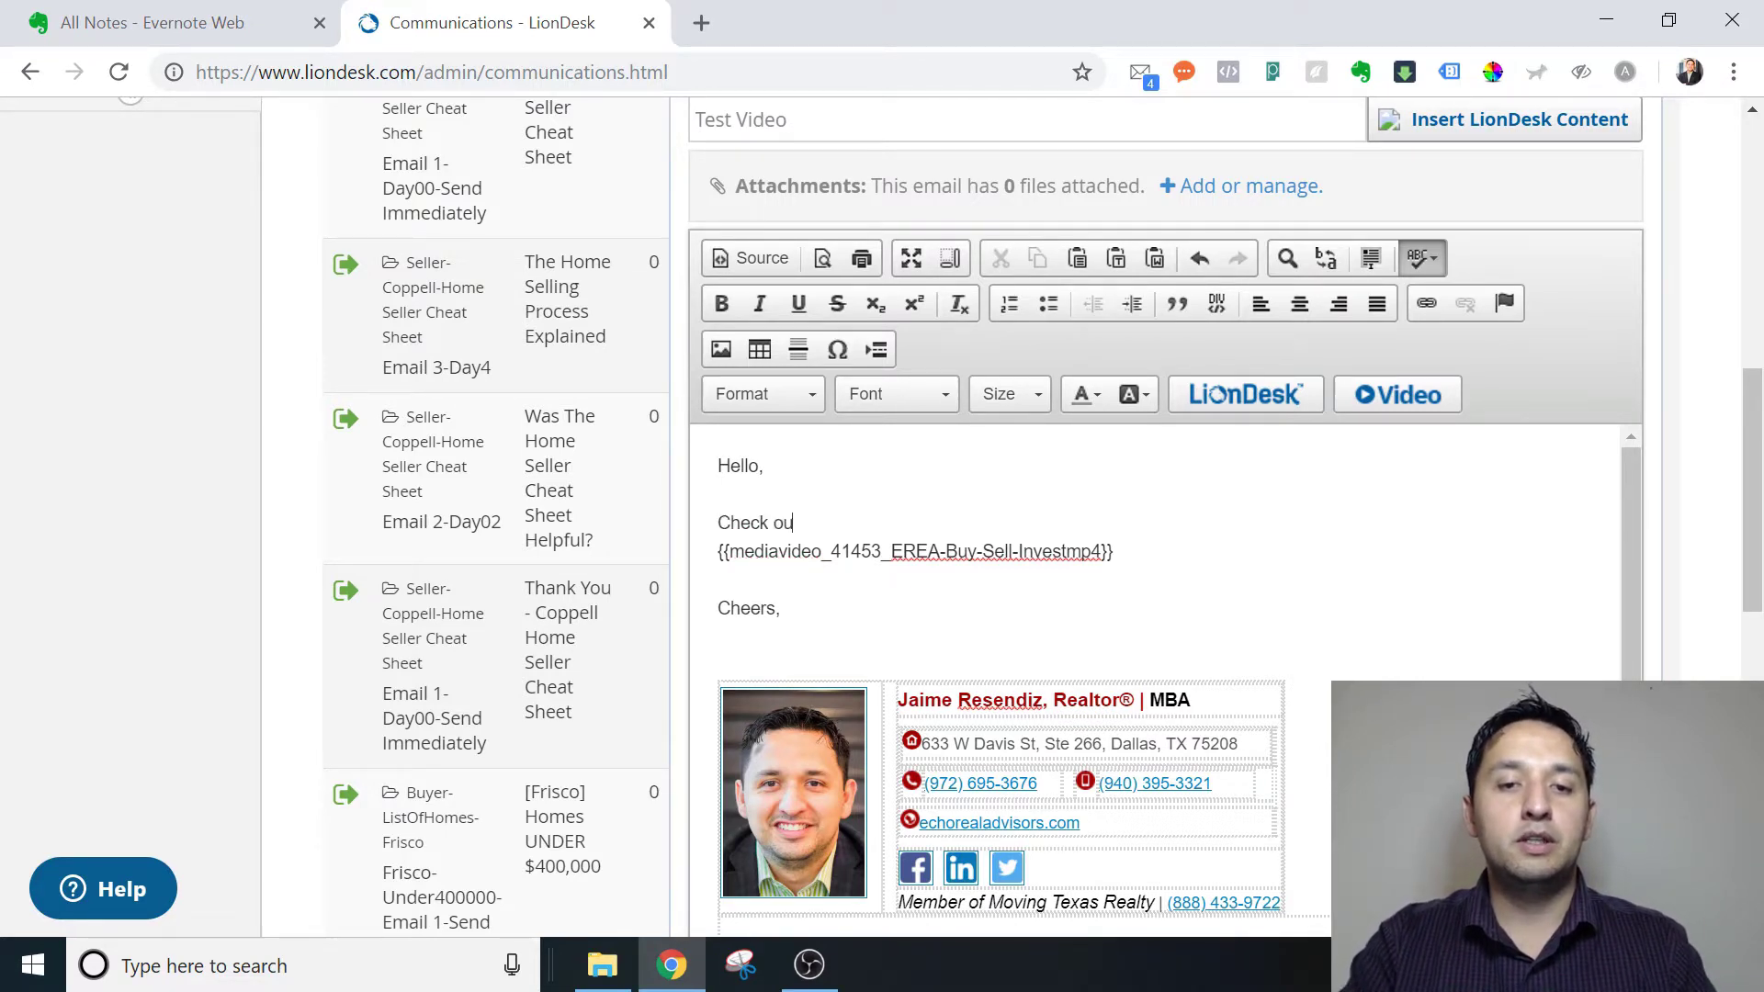
type("t my video bel")
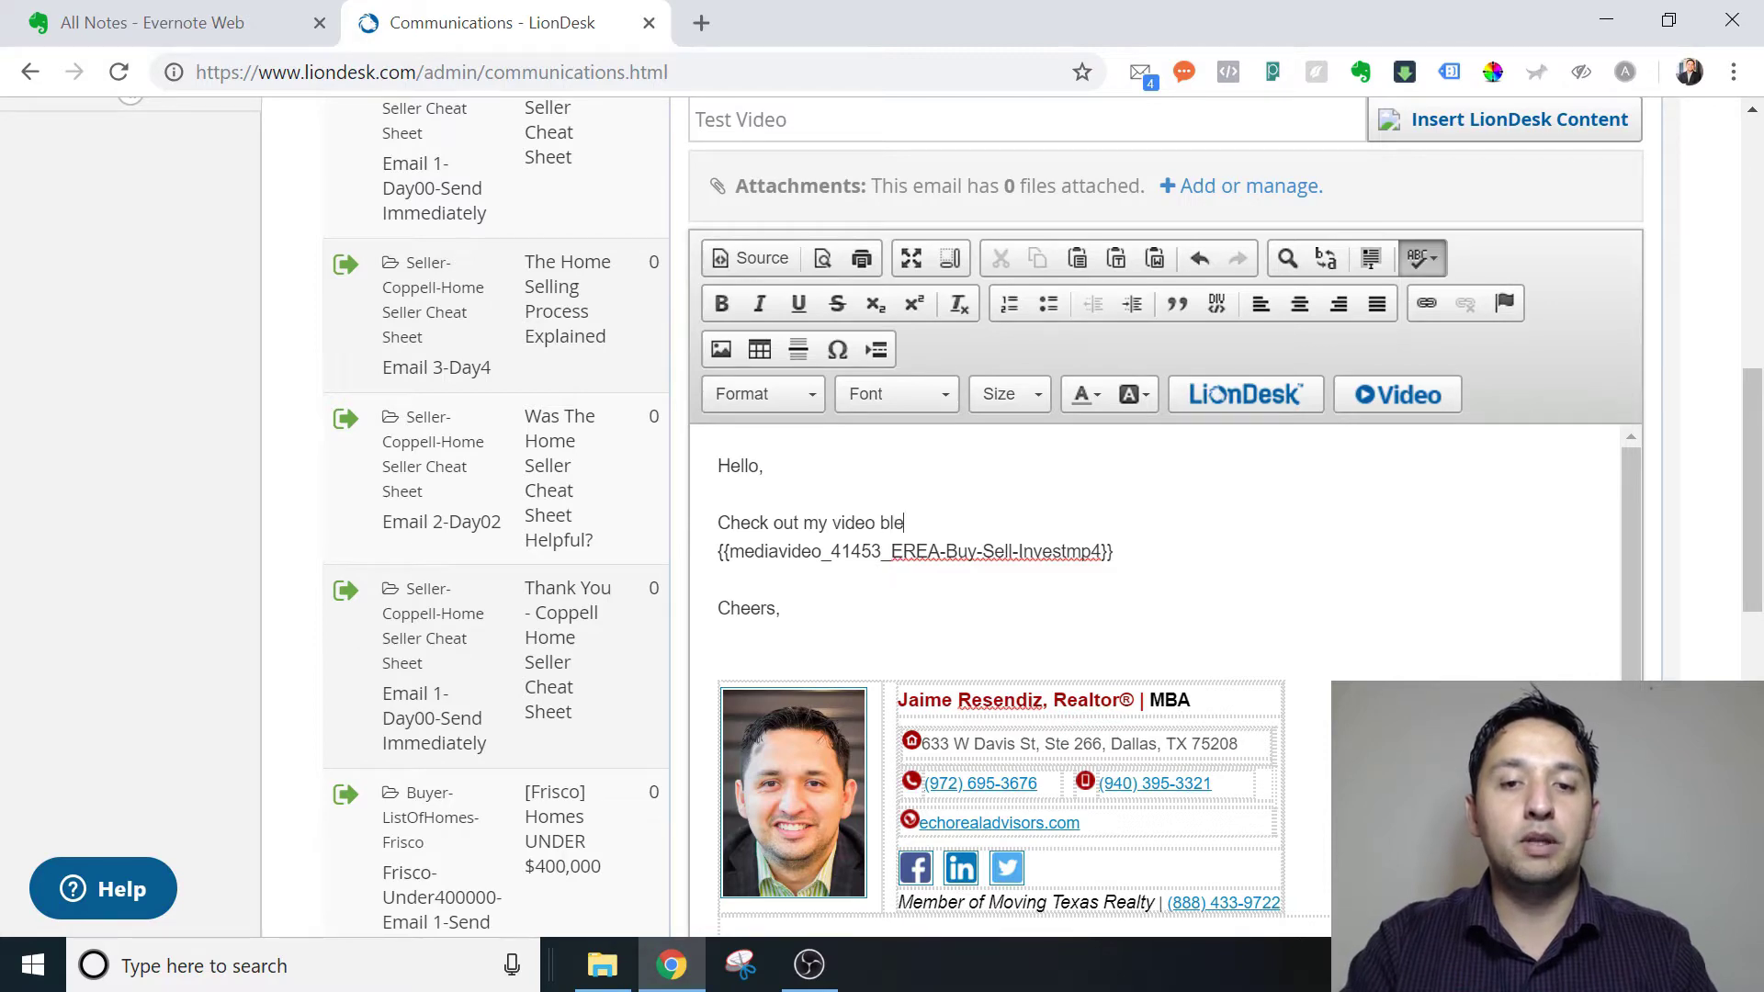
type("ow:")
Send the email immediately.
key("Return")
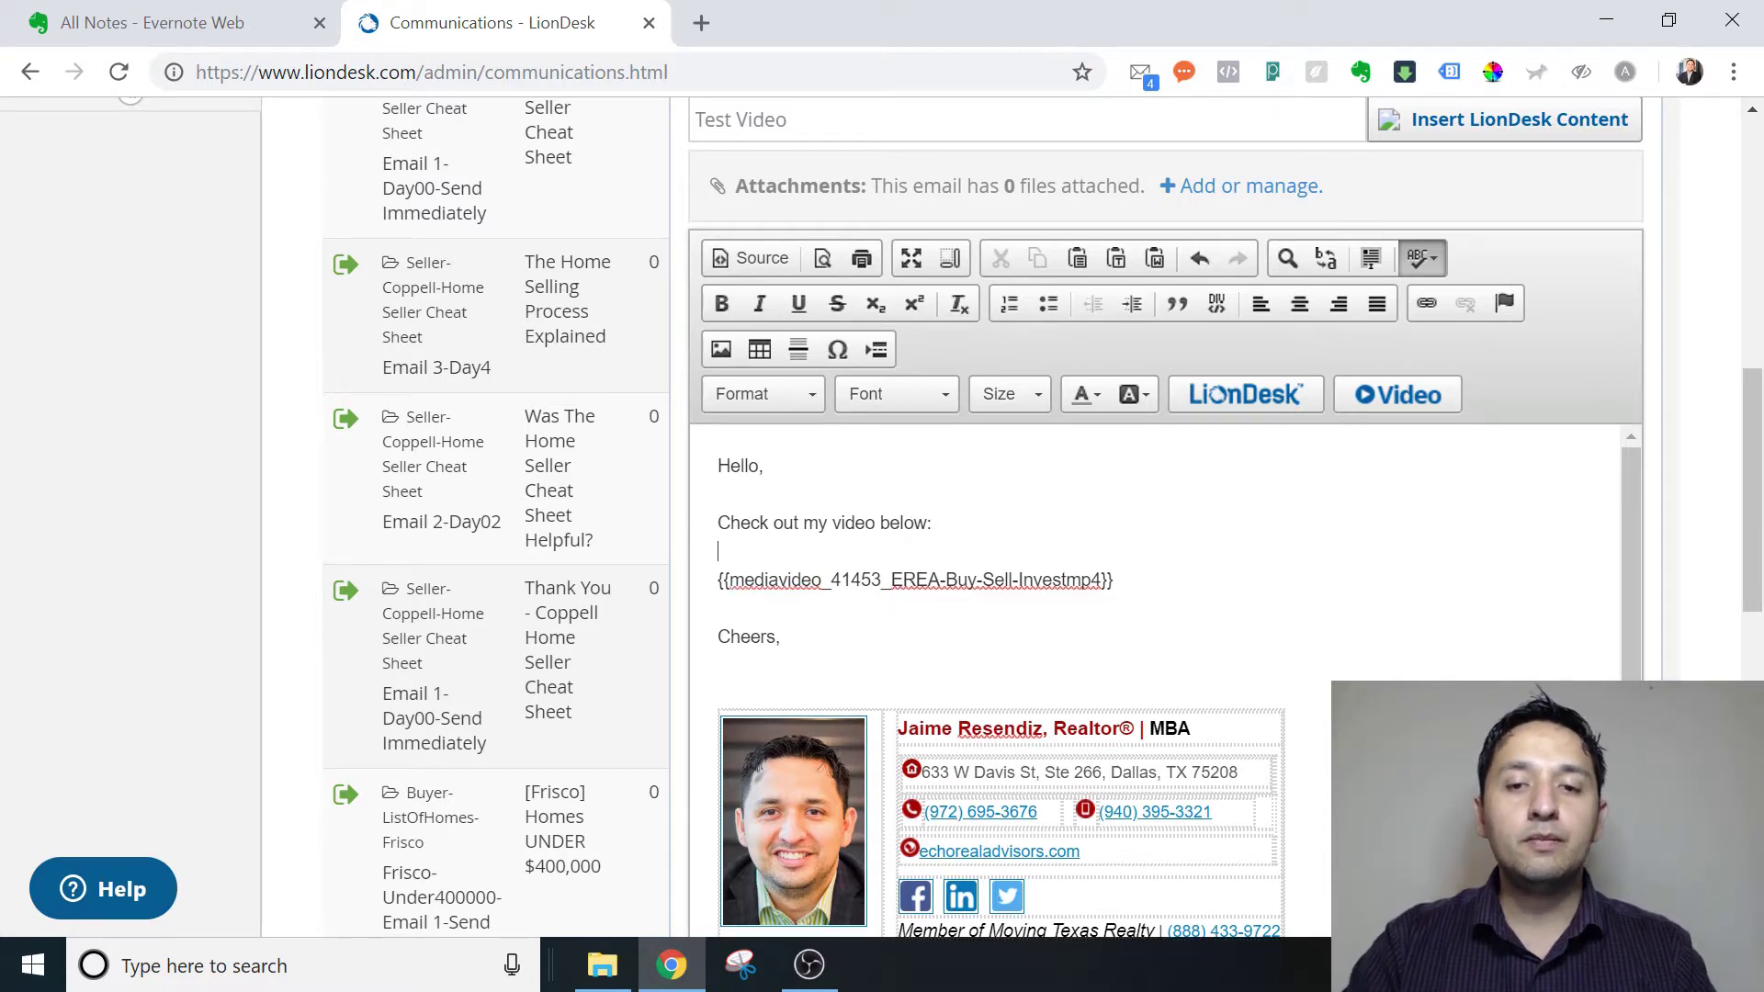
left_click_drag(1750, 487, 1750, 610)
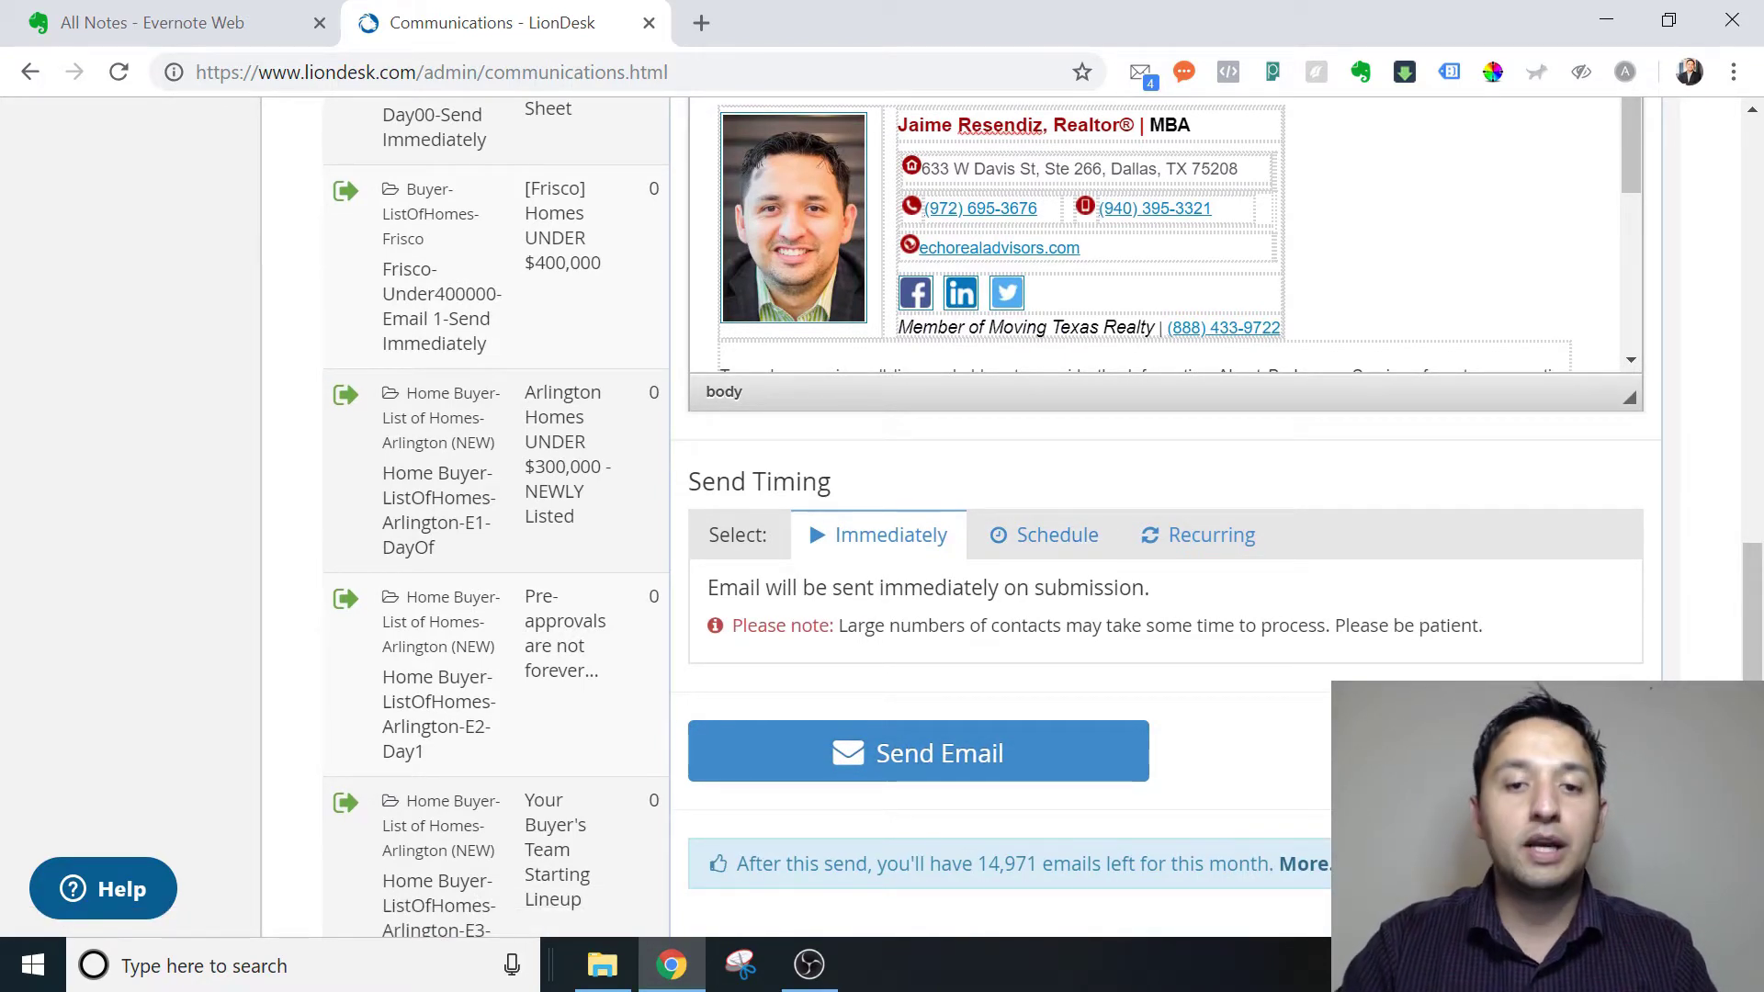
left_click(905, 764)
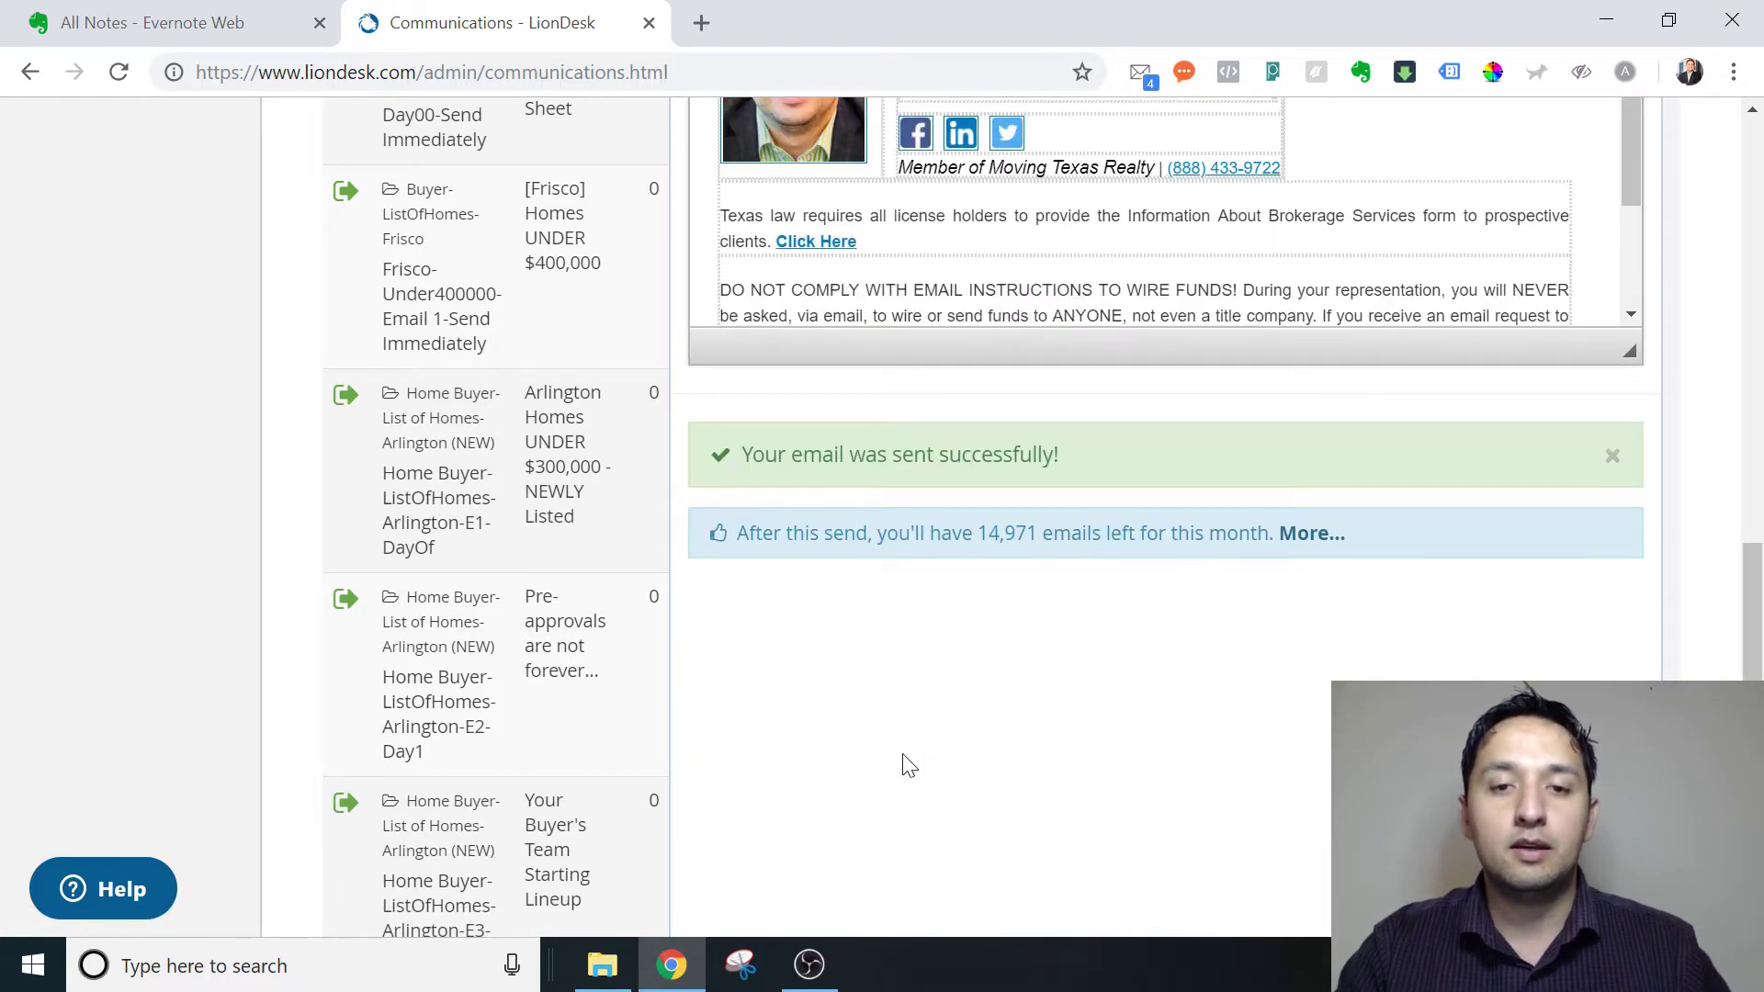